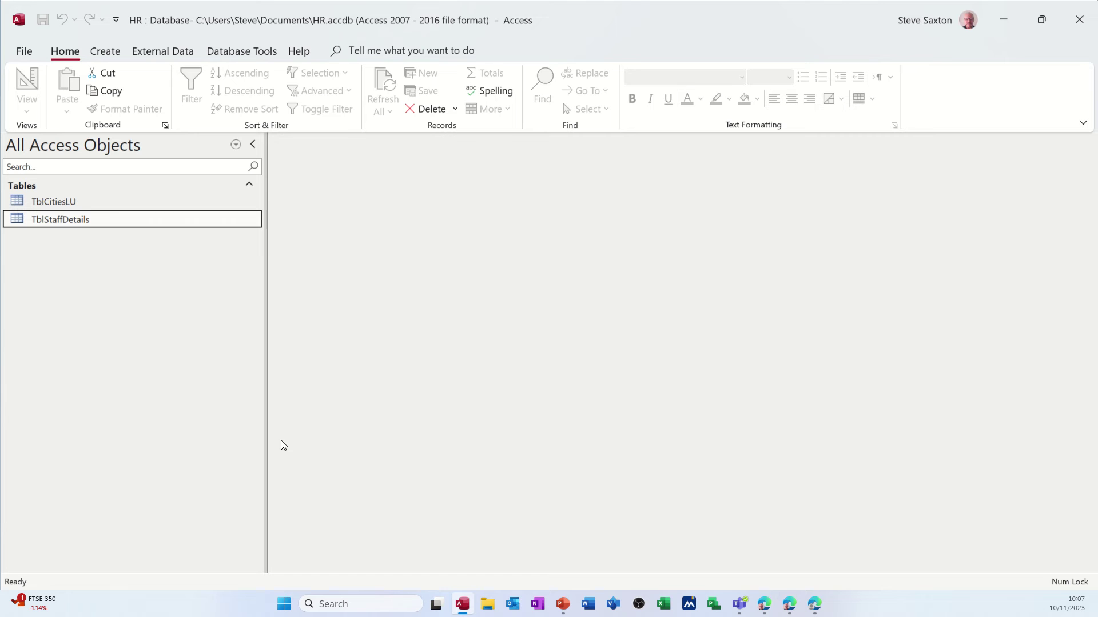
Review the TblStaffDetails and cities lookup tables, checking that a staff member's City is Leeds.
double_click(76, 221)
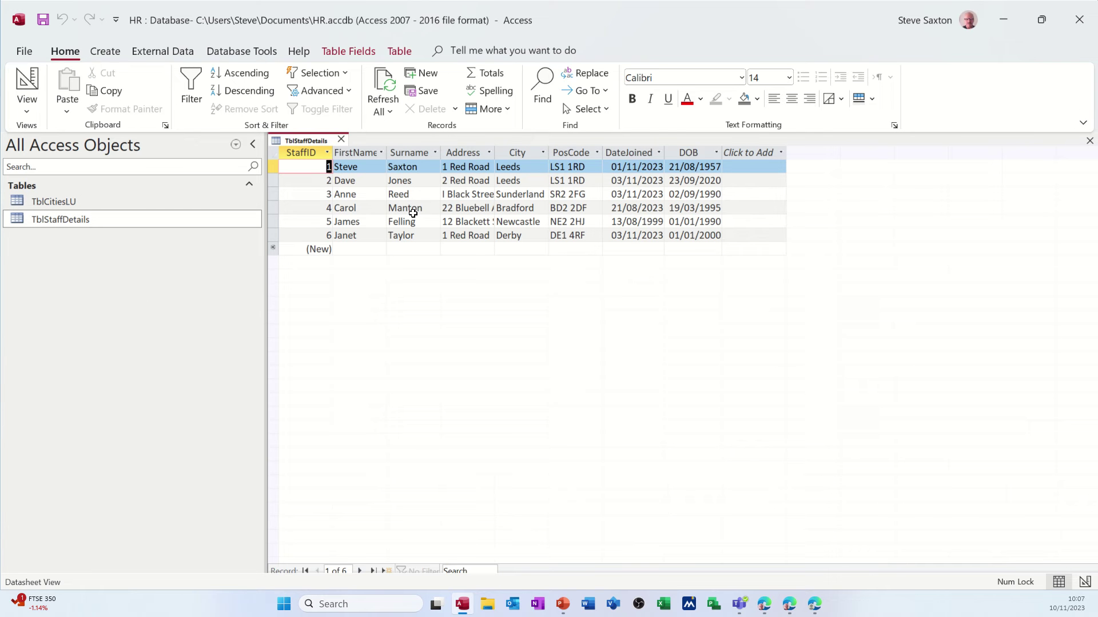
left_click(341, 141)
double_click(100, 203)
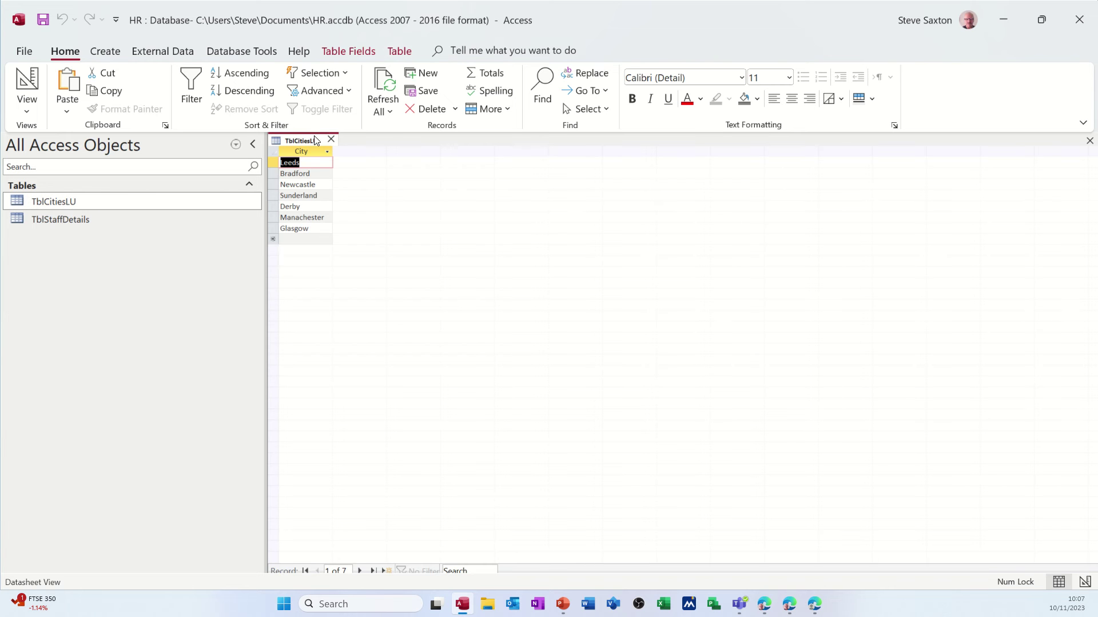
left_click(332, 139)
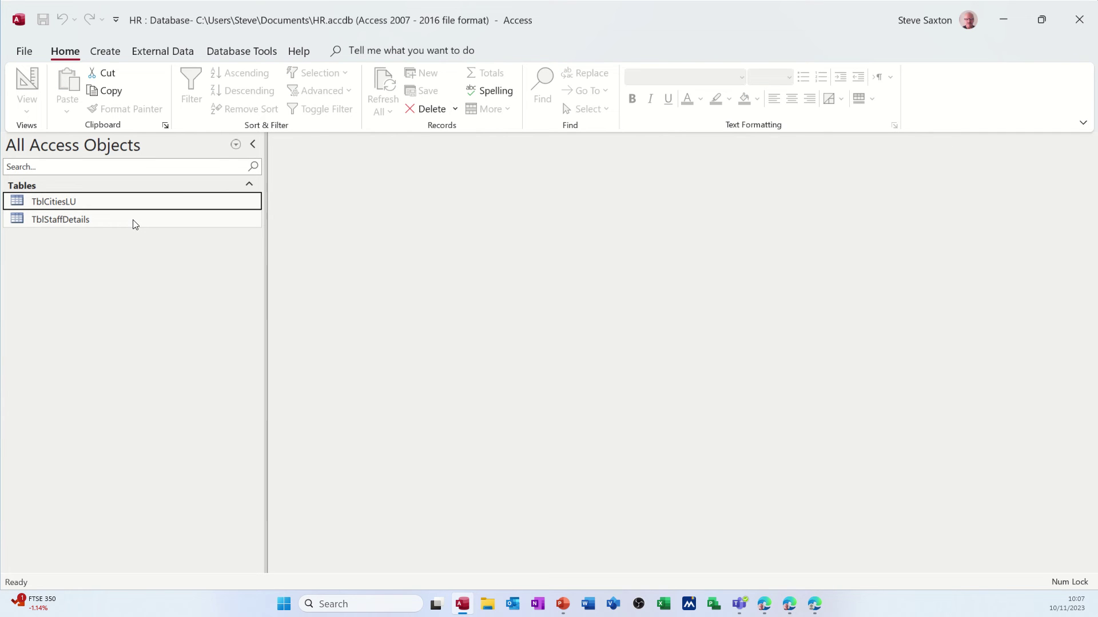
double_click(132, 221)
left_click(516, 181)
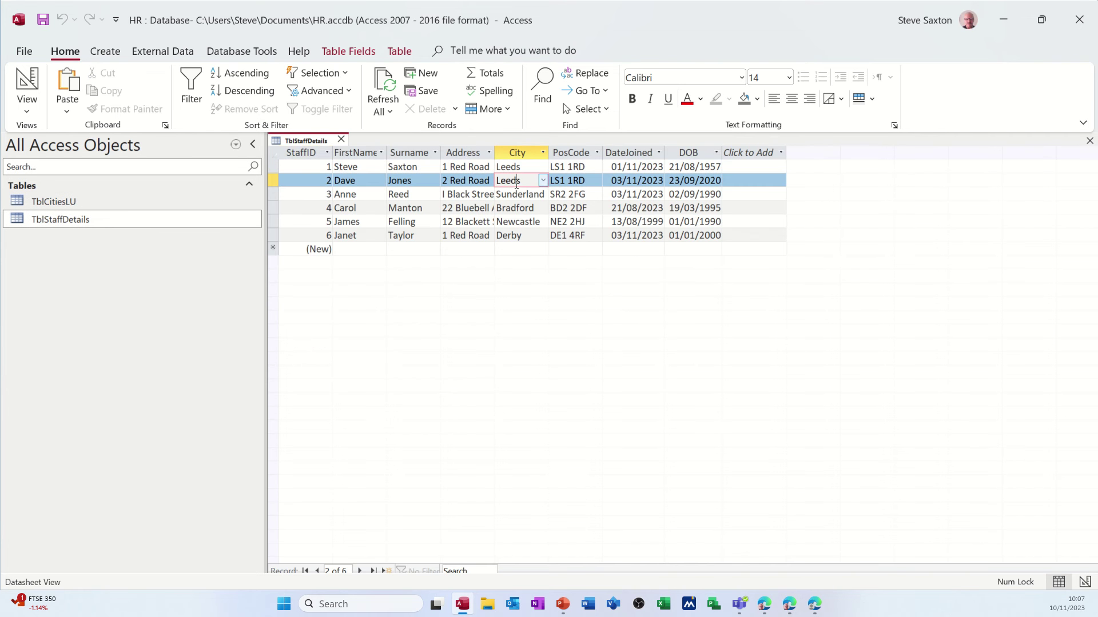
left_click(541, 181)
left_click(541, 181)
left_click(93, 220)
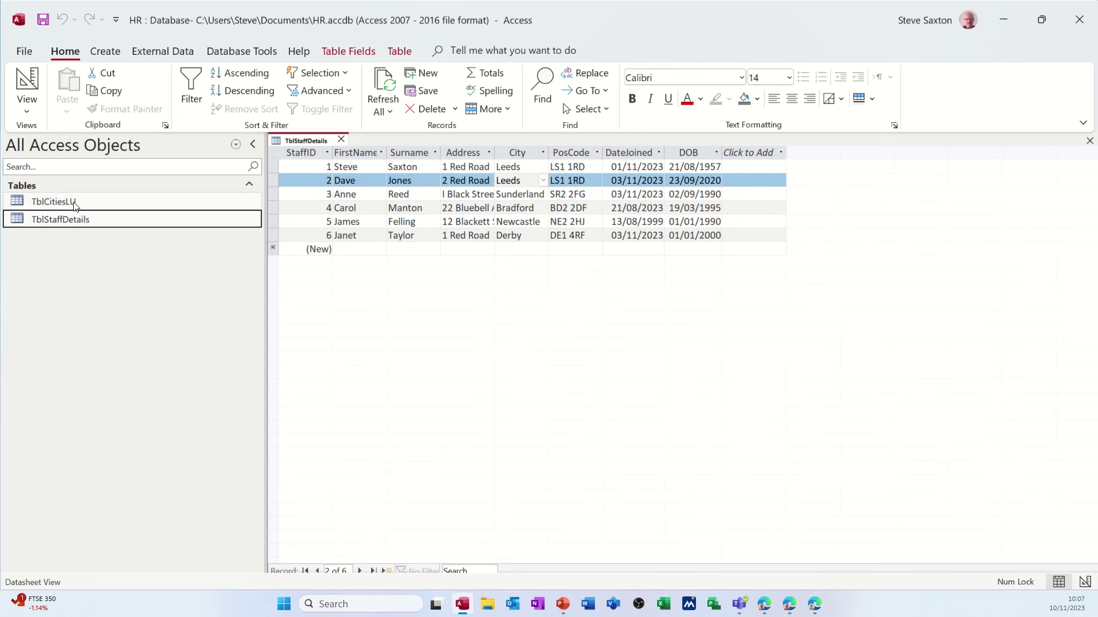
left_click(341, 140)
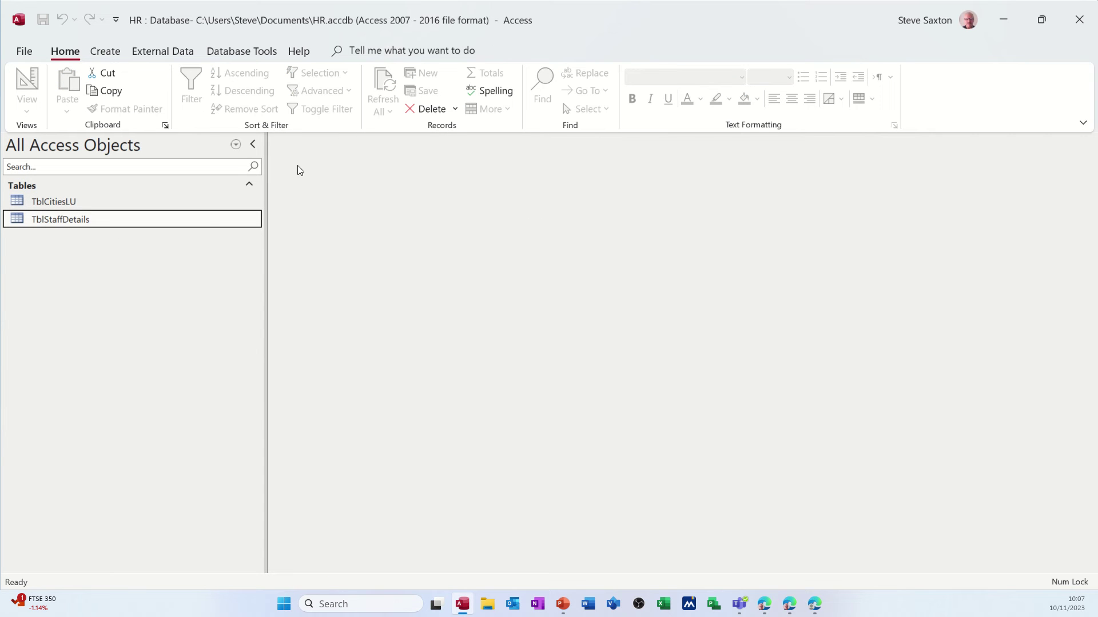
Create a new table in Design view with CourseID as Number and CourseType as the next field.
left_click(109, 53)
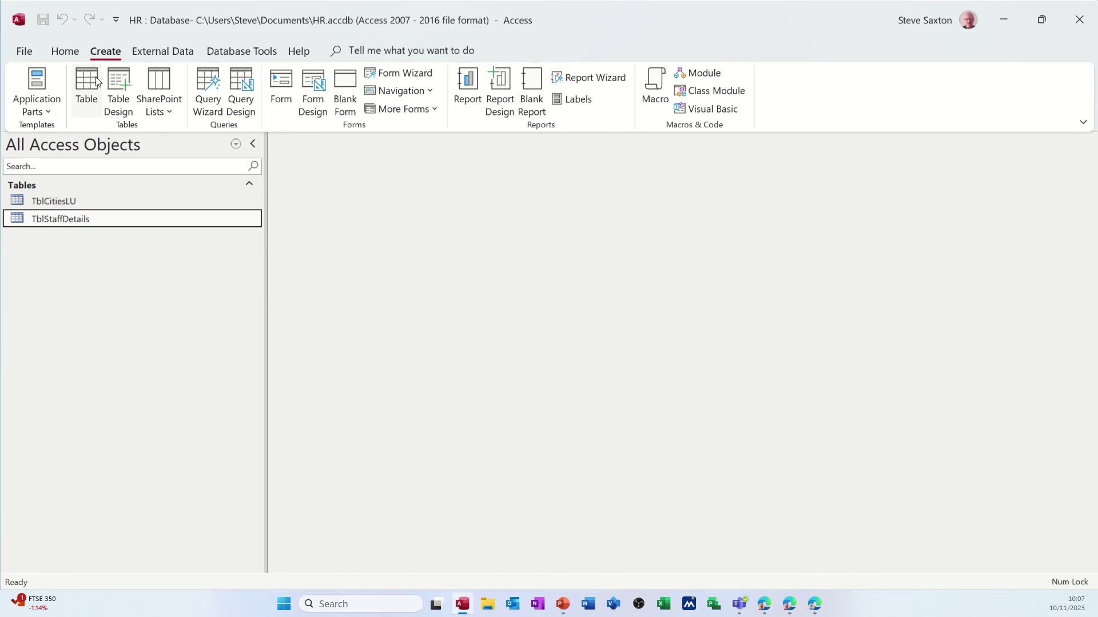
left_click(116, 90)
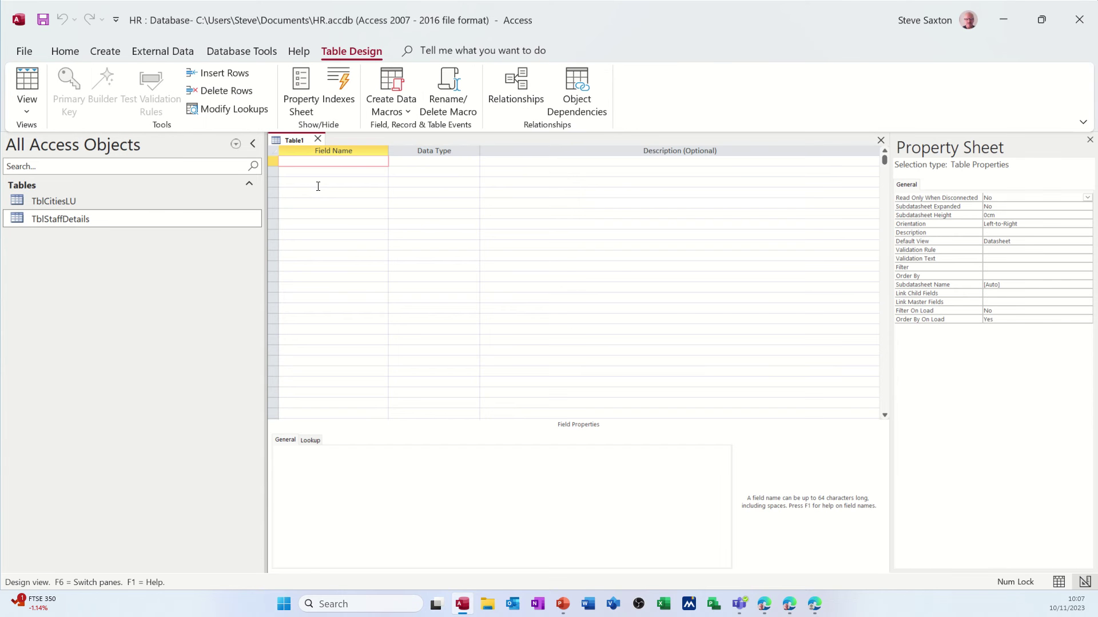
type("Cou")
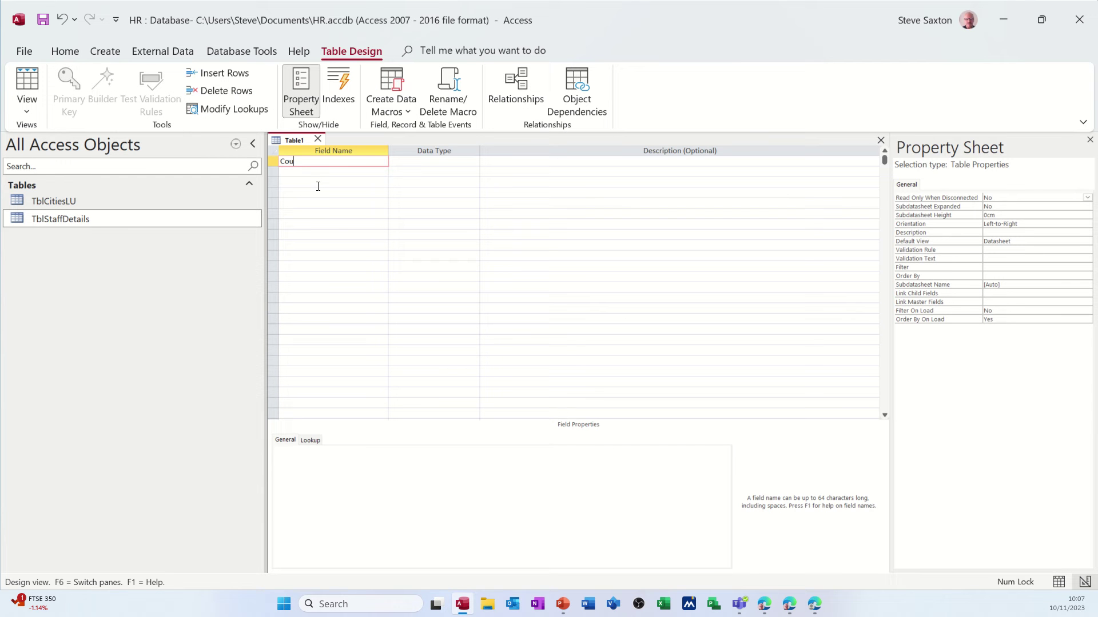
type("rseID")
left_click(313, 172)
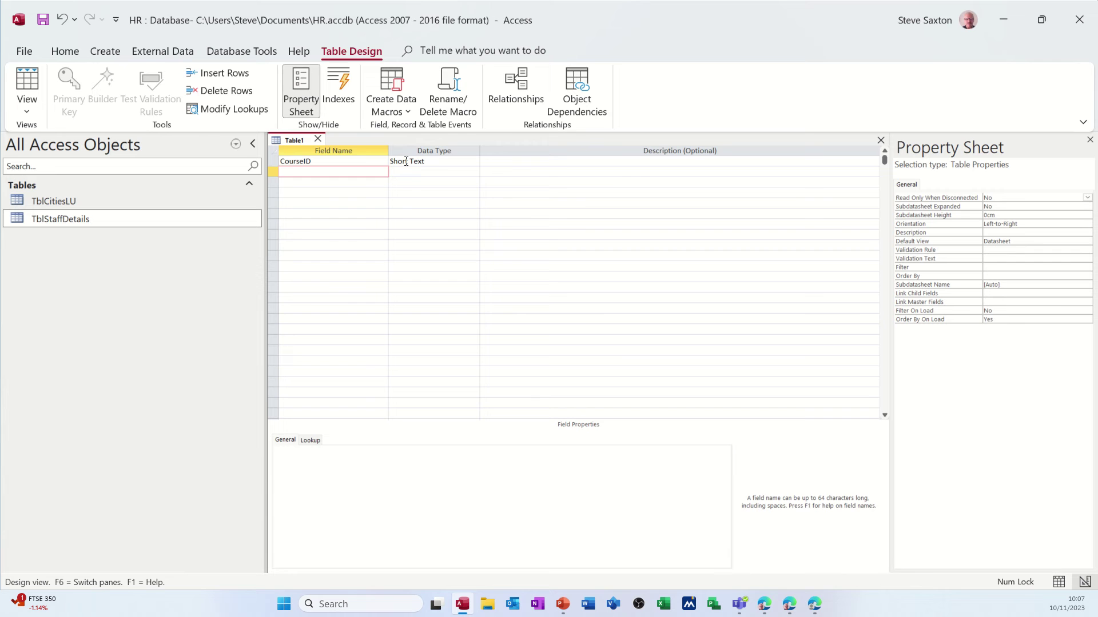
left_click(434, 161)
left_click(474, 162)
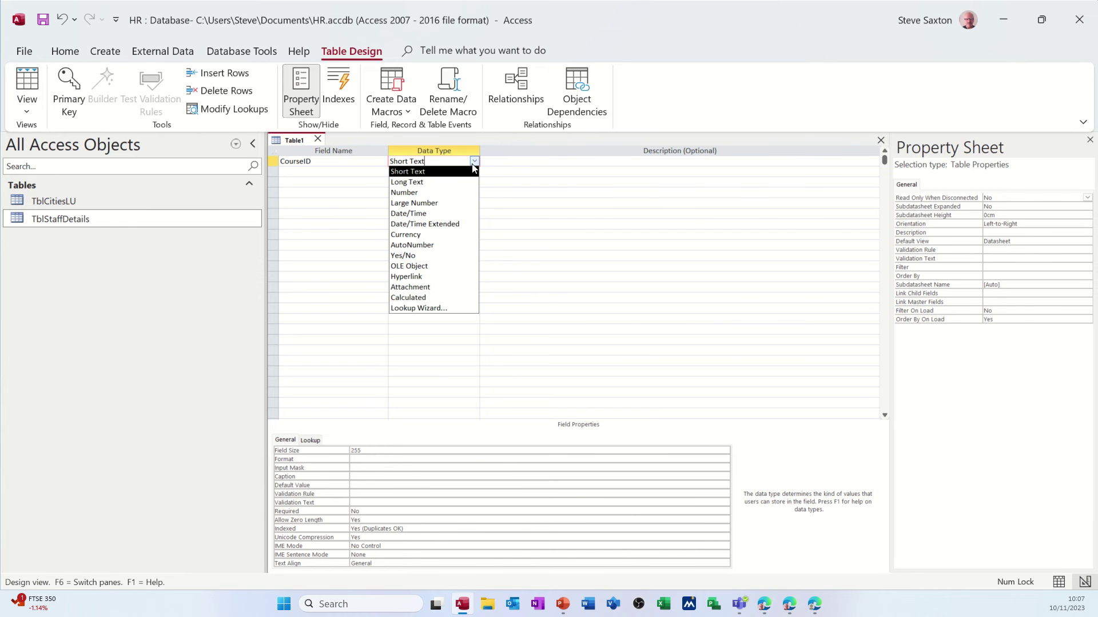
left_click(437, 193)
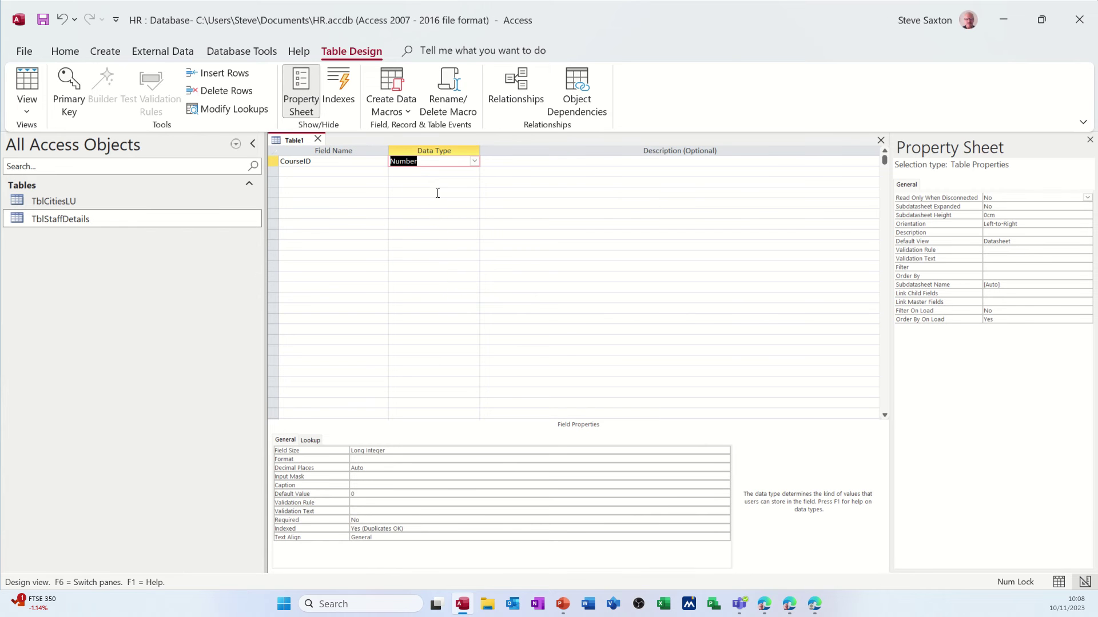
left_click(344, 173)
type("Course")
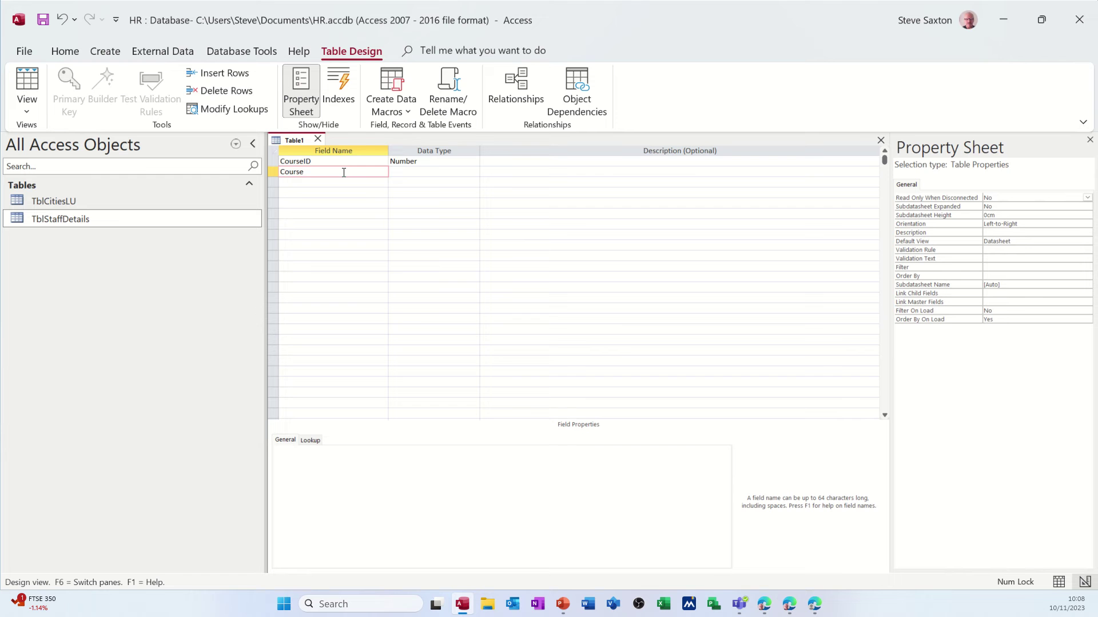
type("Type")
Add a Level text field shown as a combo box with value list Level 1;Level2;Level3.
key("Return")
type("Level")
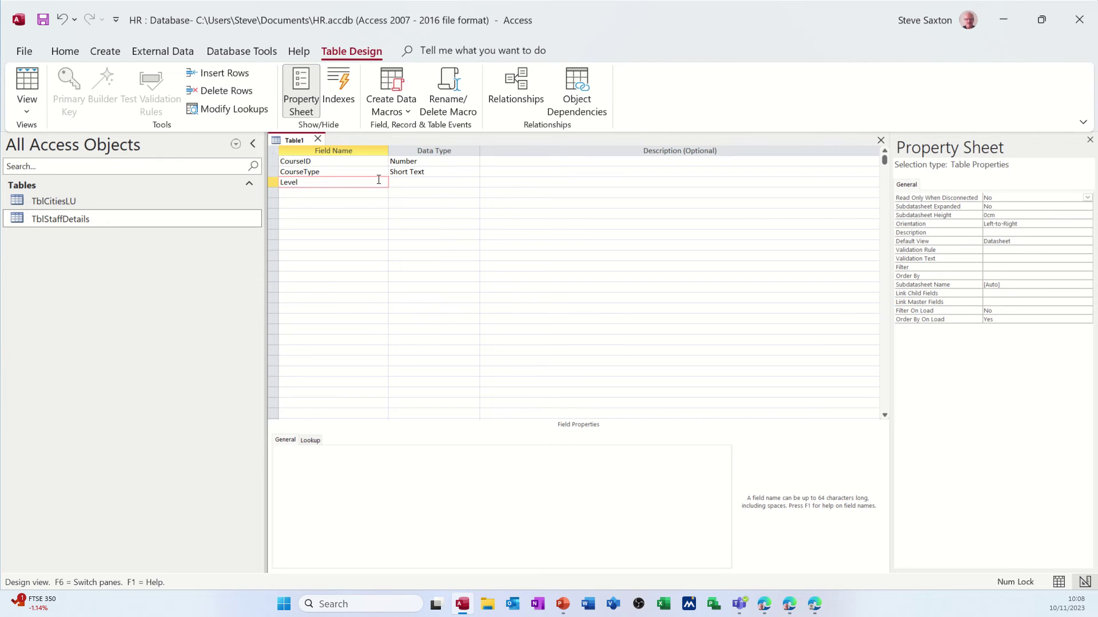
key("Return")
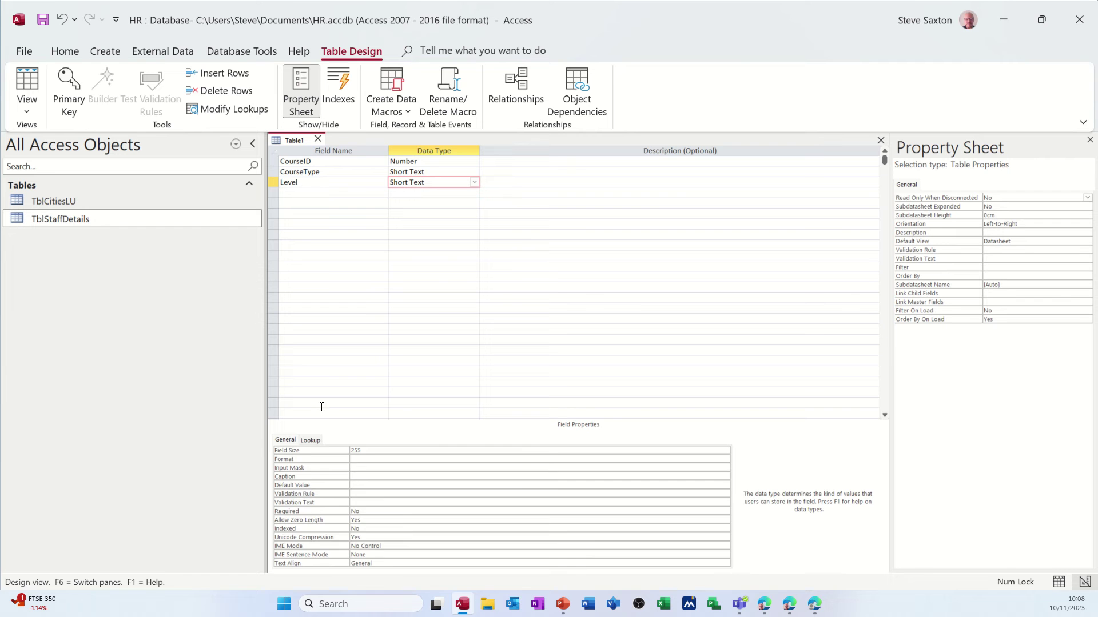
left_click(310, 440)
left_click(428, 450)
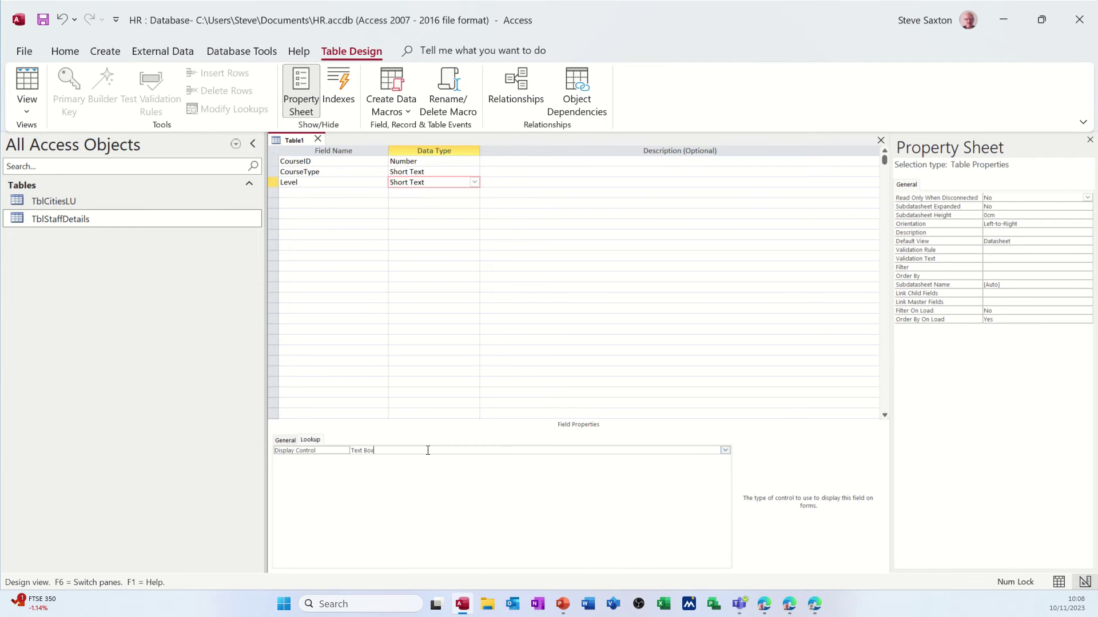
left_click(725, 451)
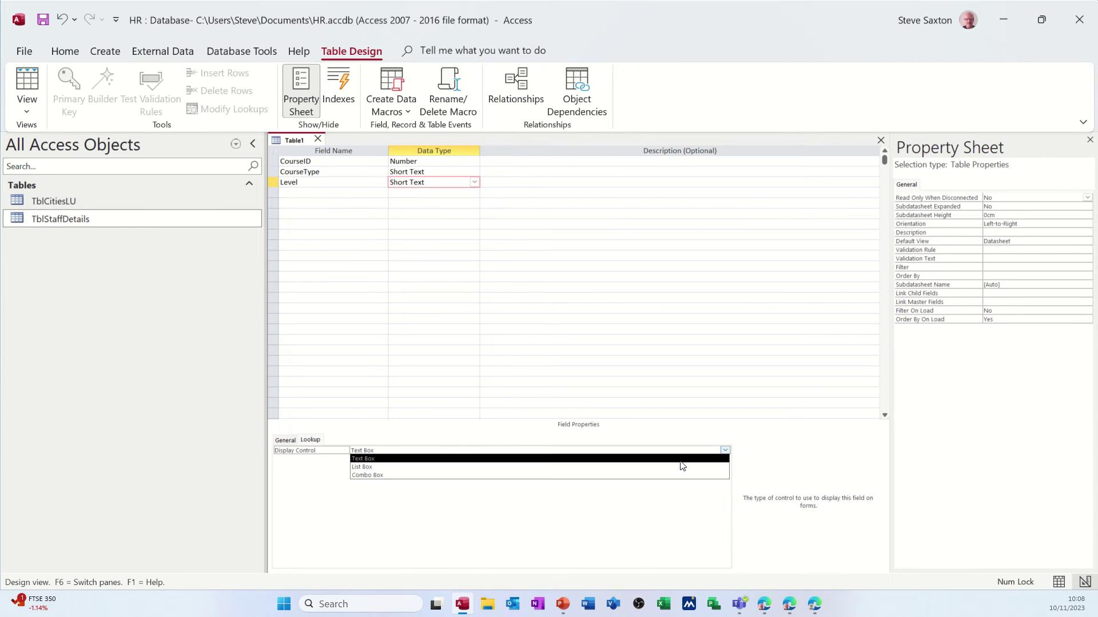
left_click(576, 476)
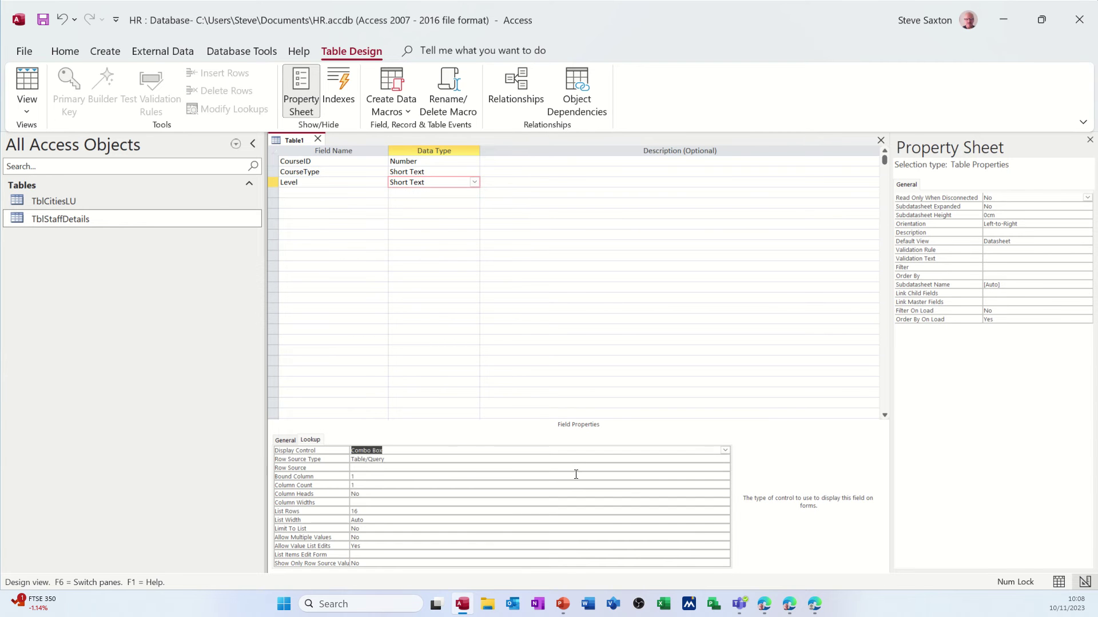
left_click(440, 459)
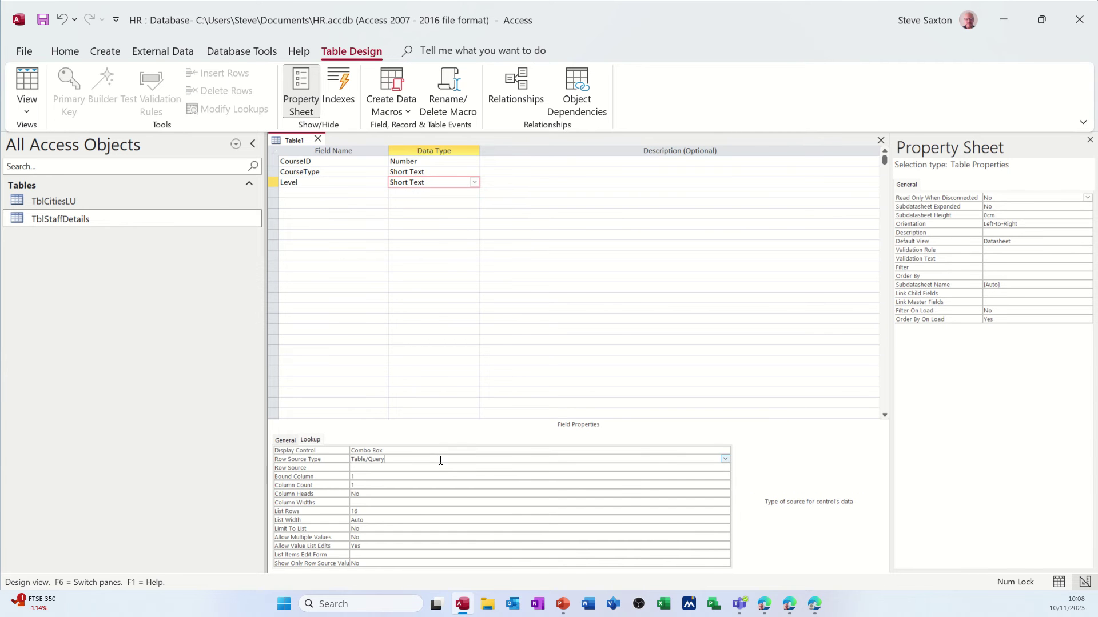
left_click(723, 461)
left_click(553, 475)
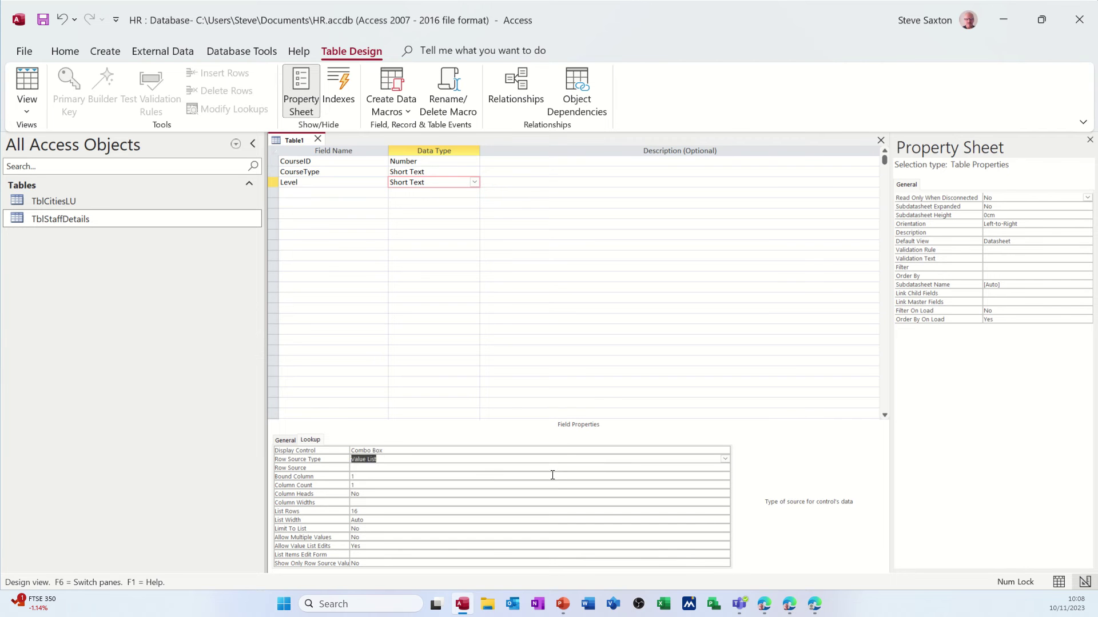
left_click(499, 468)
type("L")
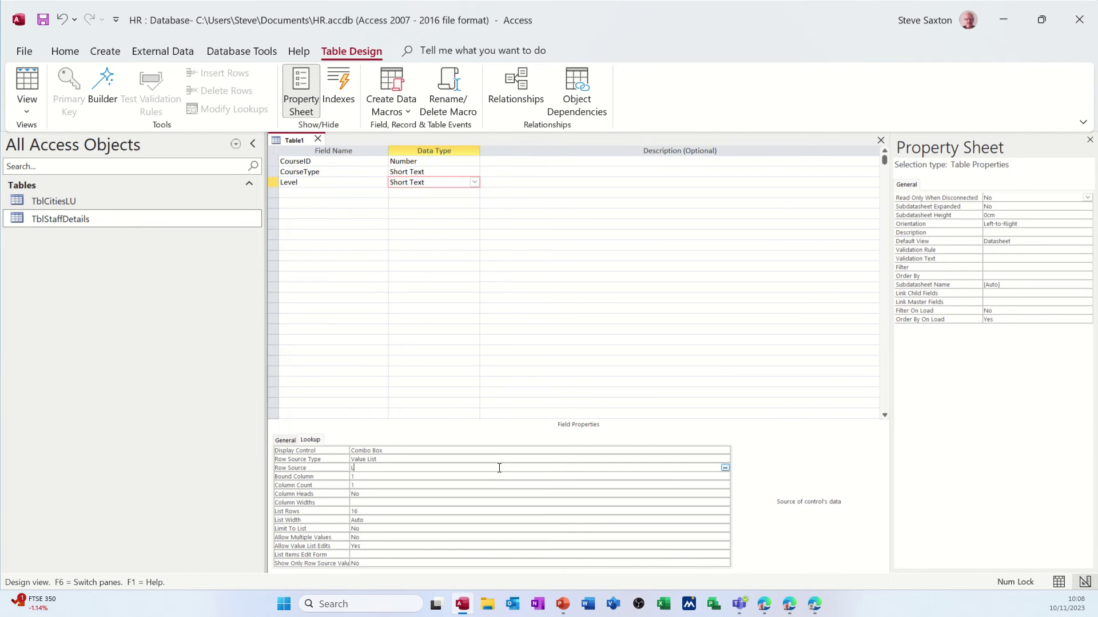
type("evel 1;Level2;Level3")
Add a DateOfTraining field with the Date/Time data type.
left_click(315, 194)
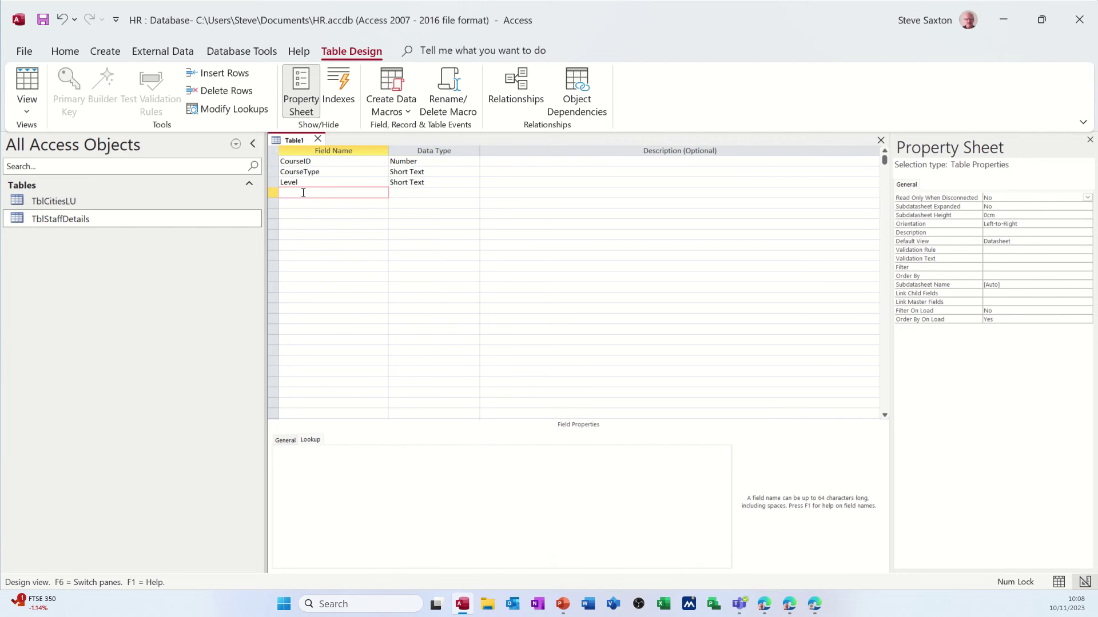
type("DateOfTraining")
key("Tab")
type("d")
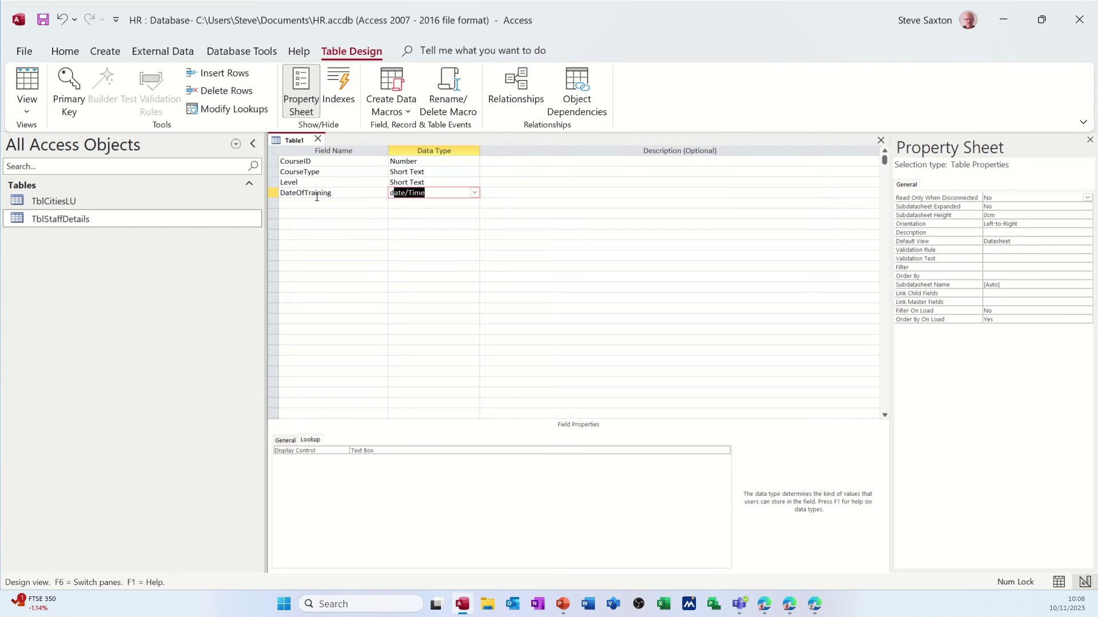
left_click(330, 196)
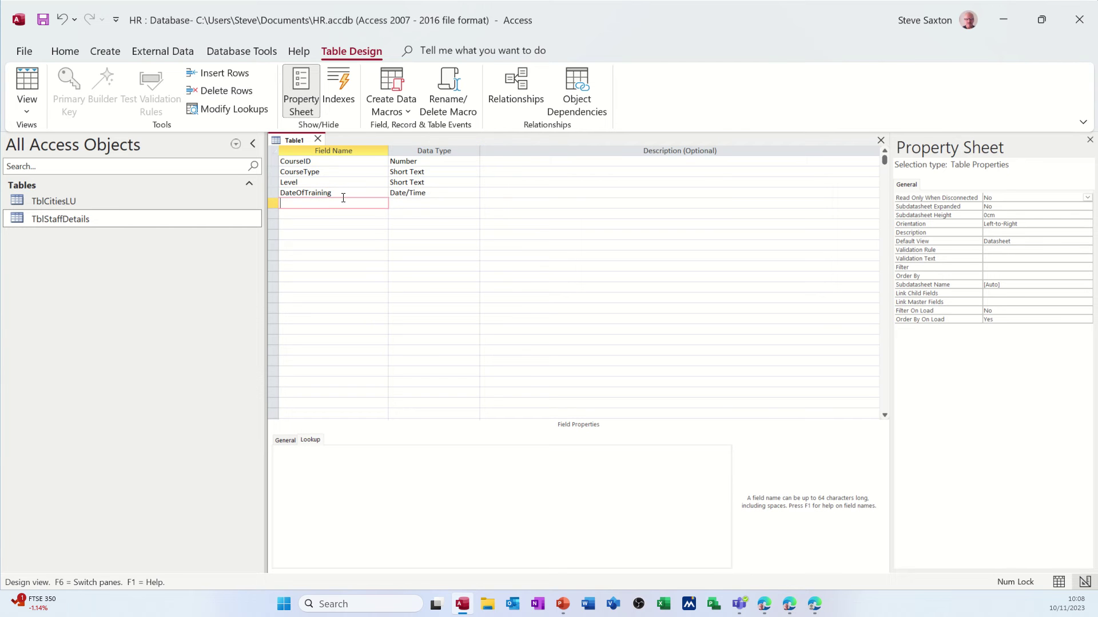
left_click(350, 195)
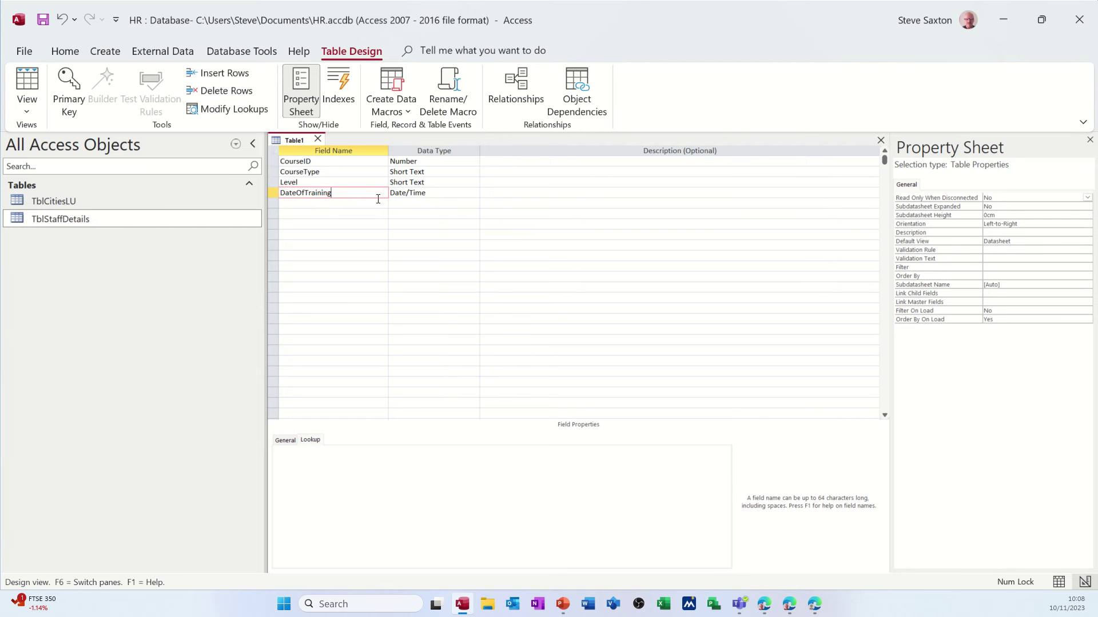
Save the table as TblCourses without an automatic key, then make CourseID the primary key.
left_click(46, 20)
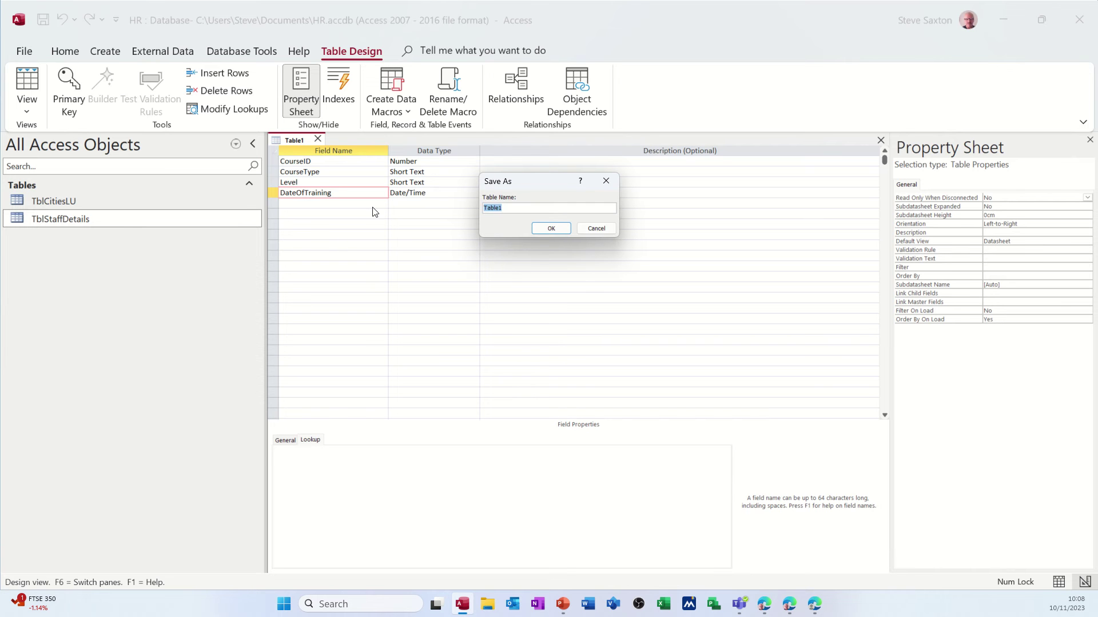
type("TblCourses")
left_click(539, 228)
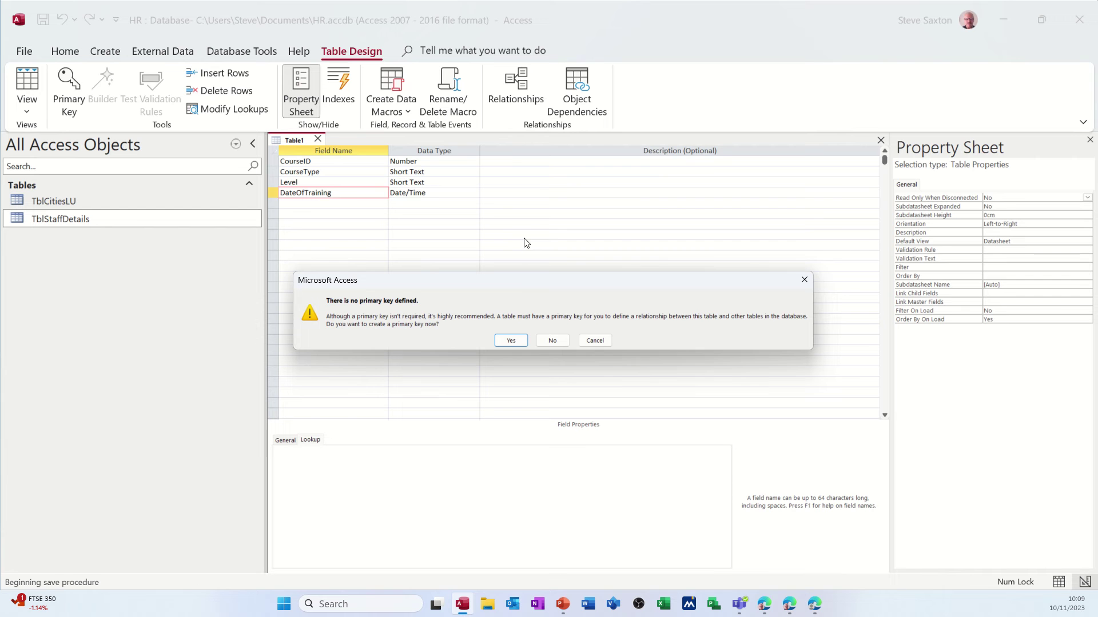
left_click(551, 341)
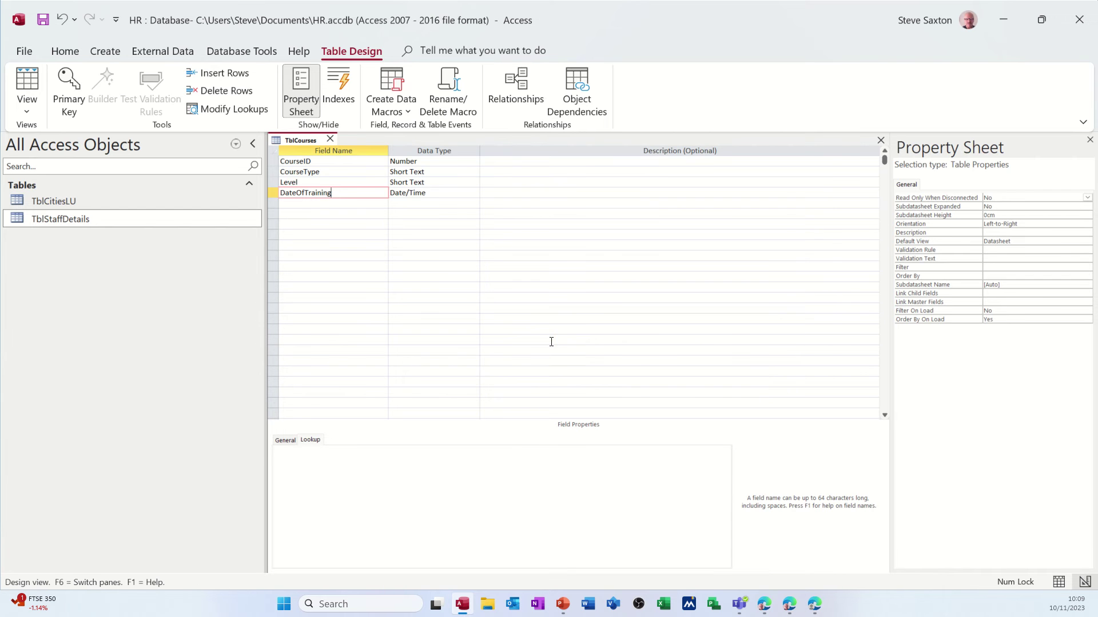
left_click(315, 163)
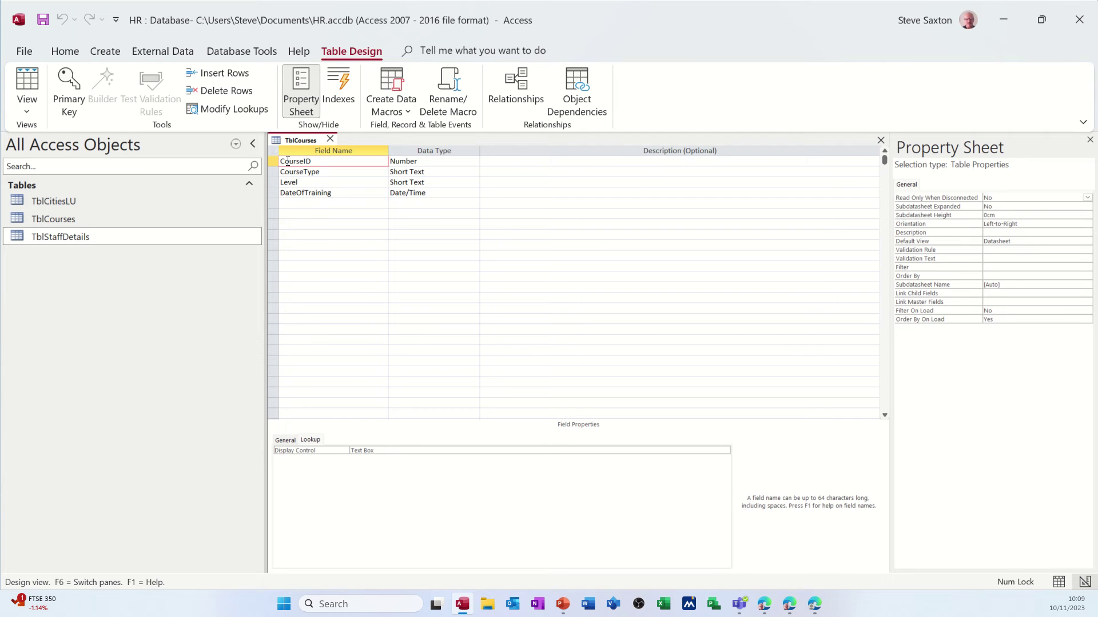
left_click(68, 92)
Apply the Short Date (00/00/0000) input mask to DateOfTraining via the Input Mask Wizard.
left_click(343, 194)
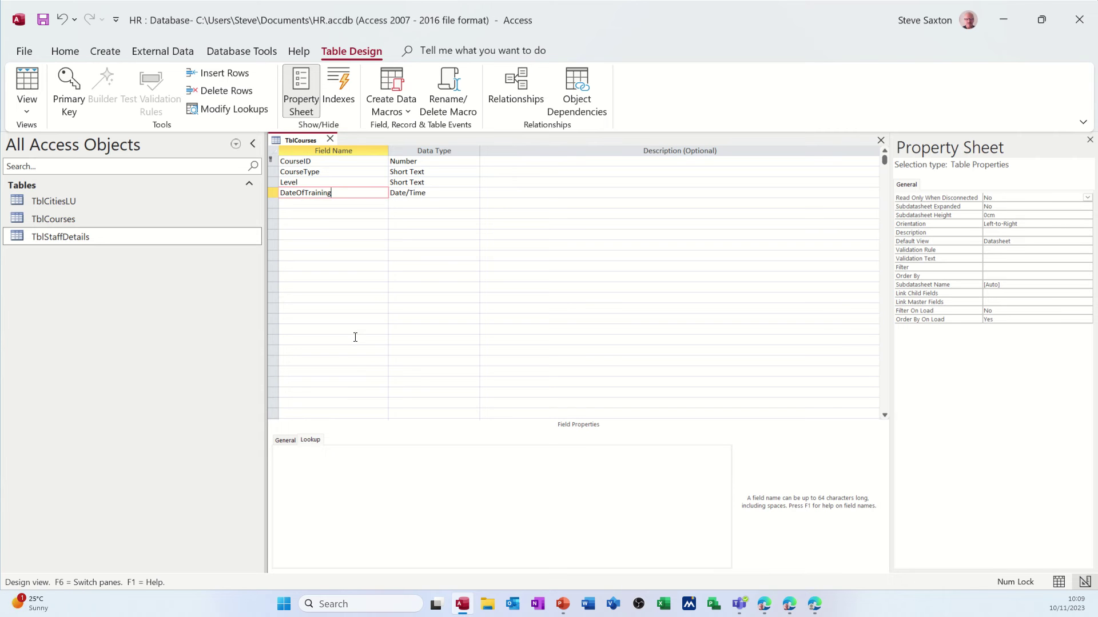
left_click(288, 441)
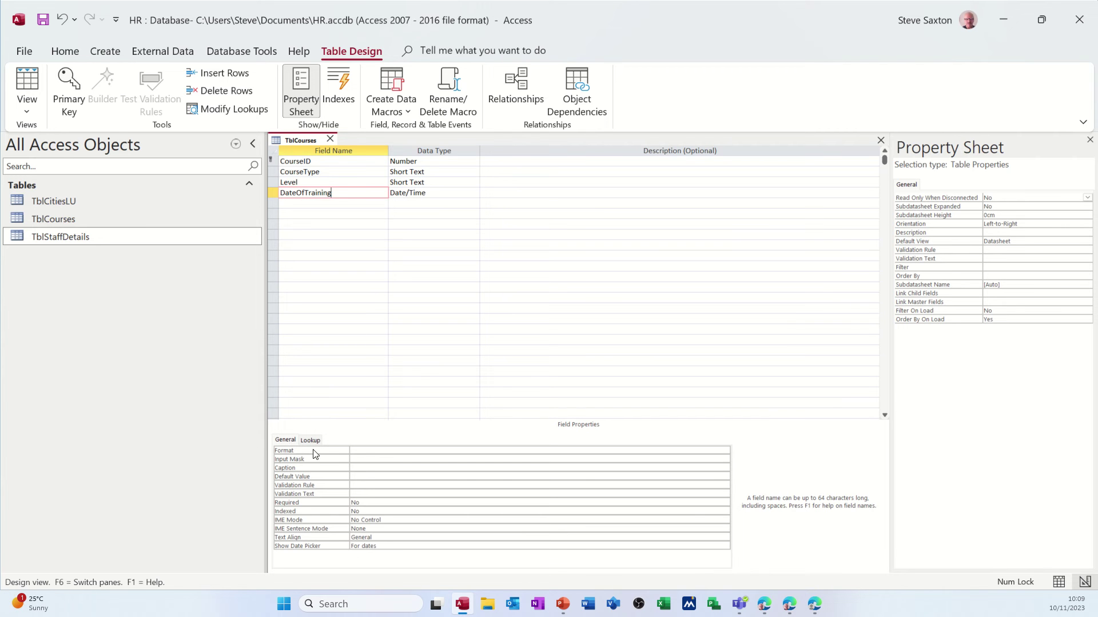
left_click(352, 459)
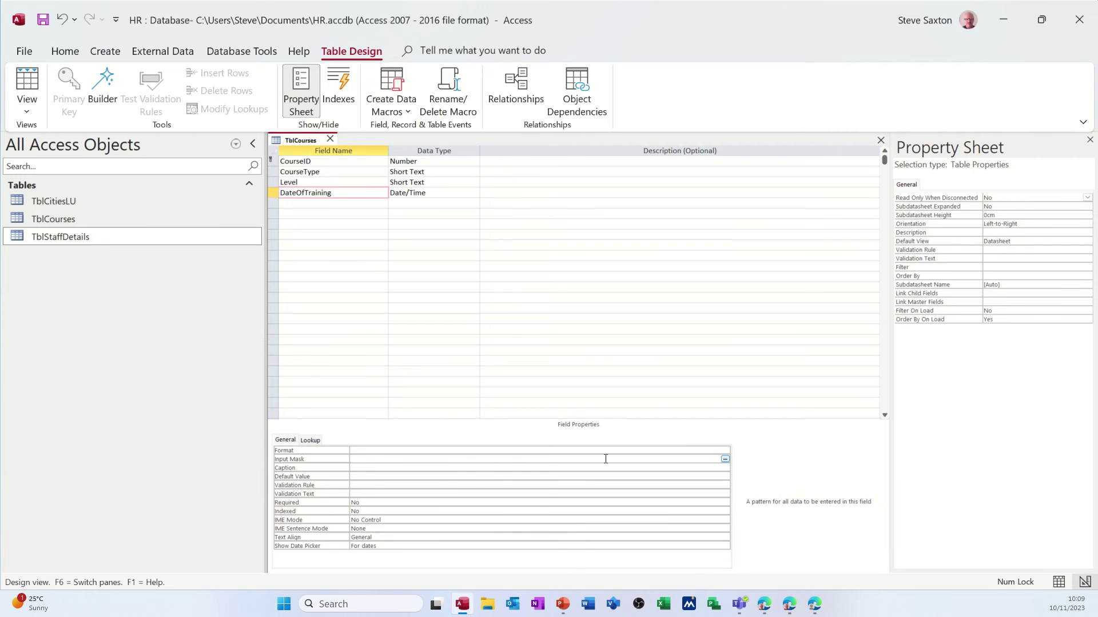
left_click(723, 459)
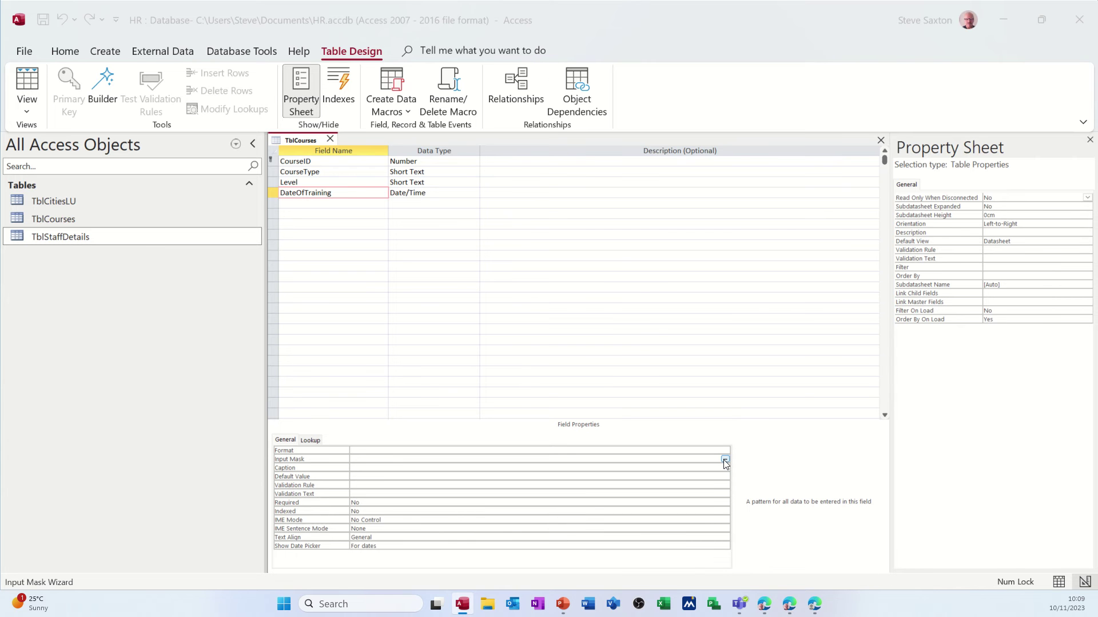
left_click(531, 333)
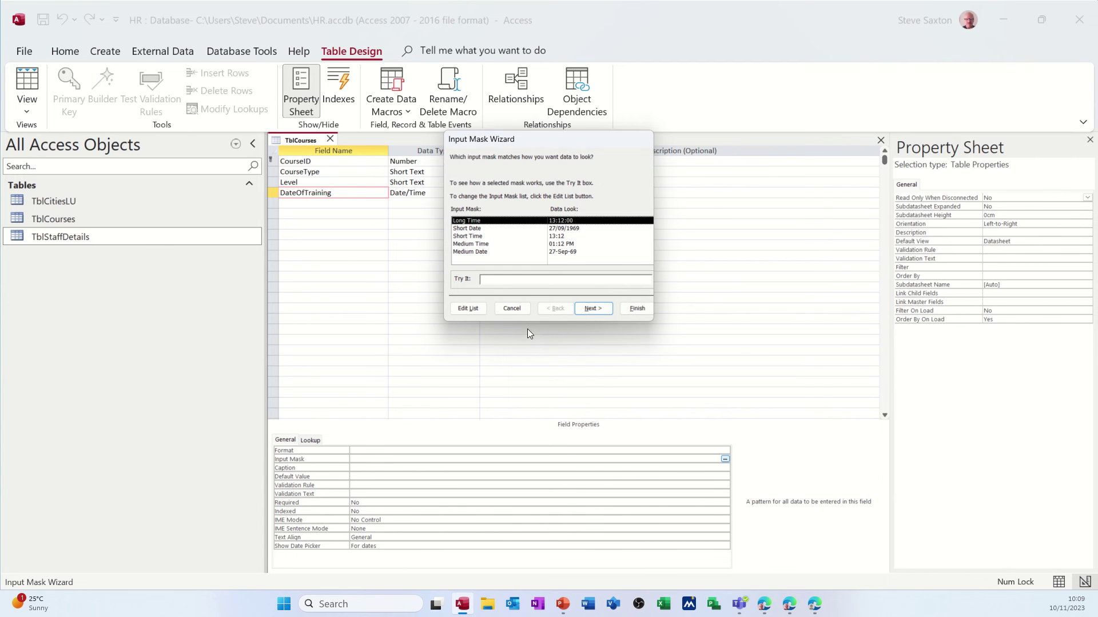
left_click(466, 237)
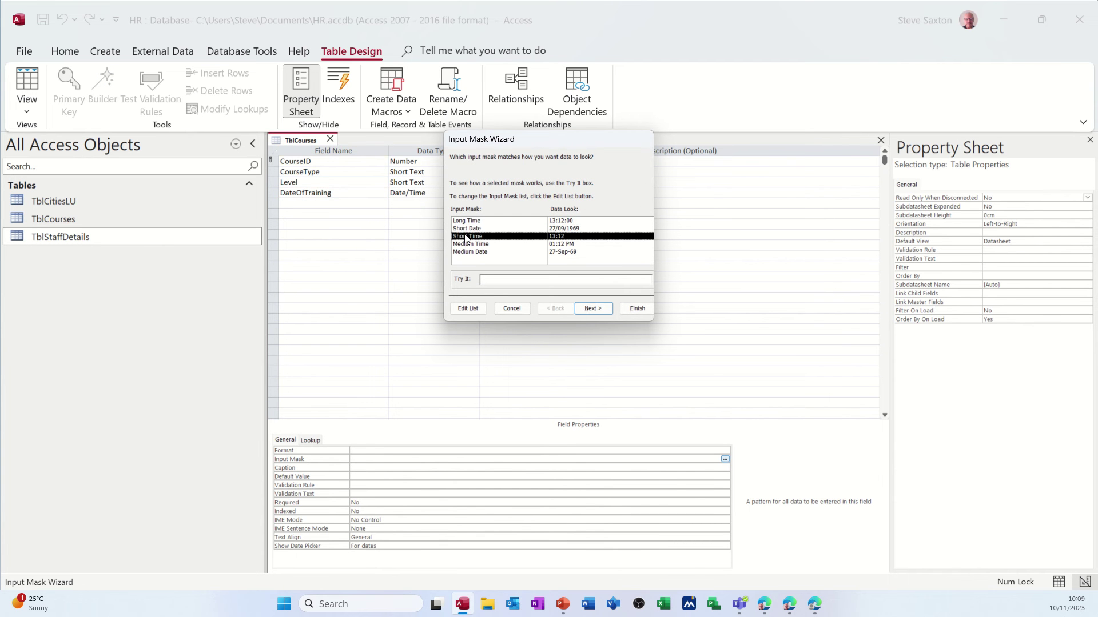
left_click(465, 229)
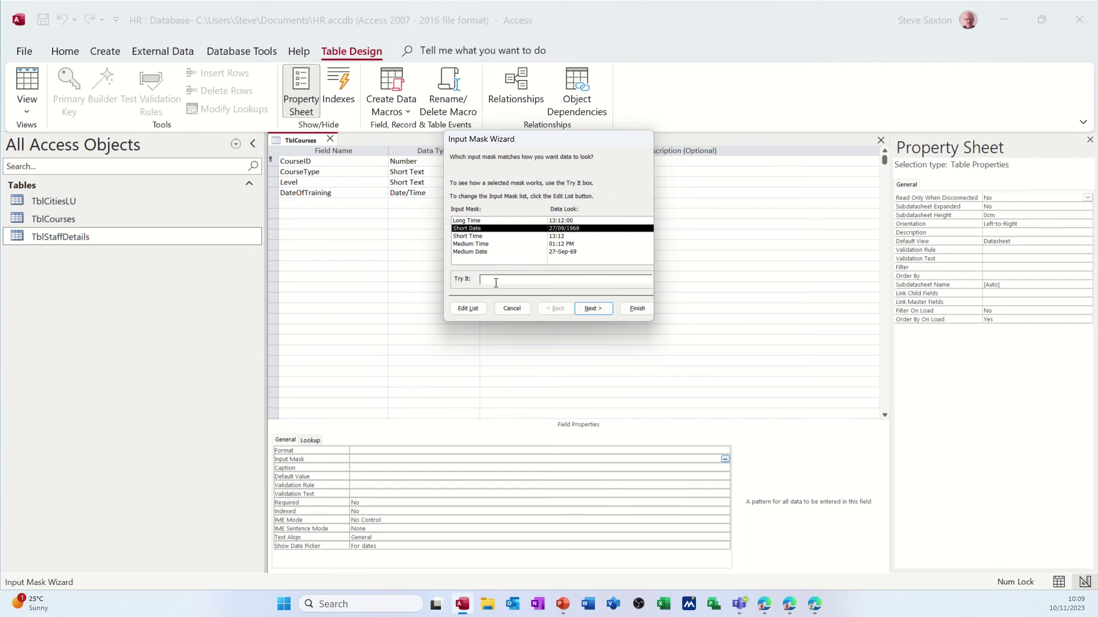
left_click(495, 282)
left_click(480, 231)
left_click(495, 279)
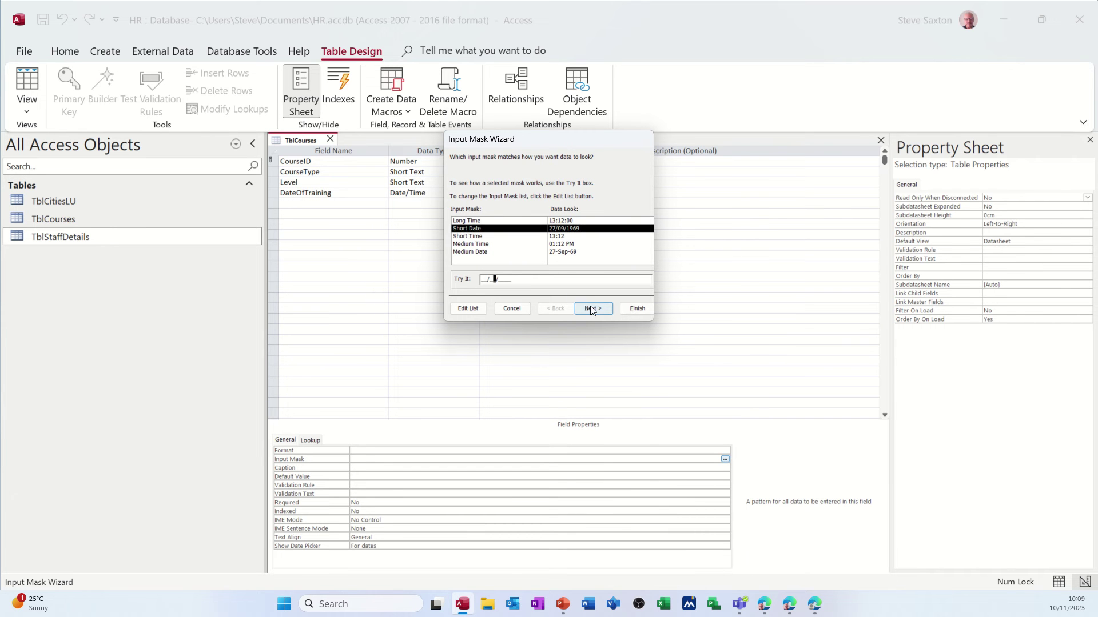
left_click(626, 309)
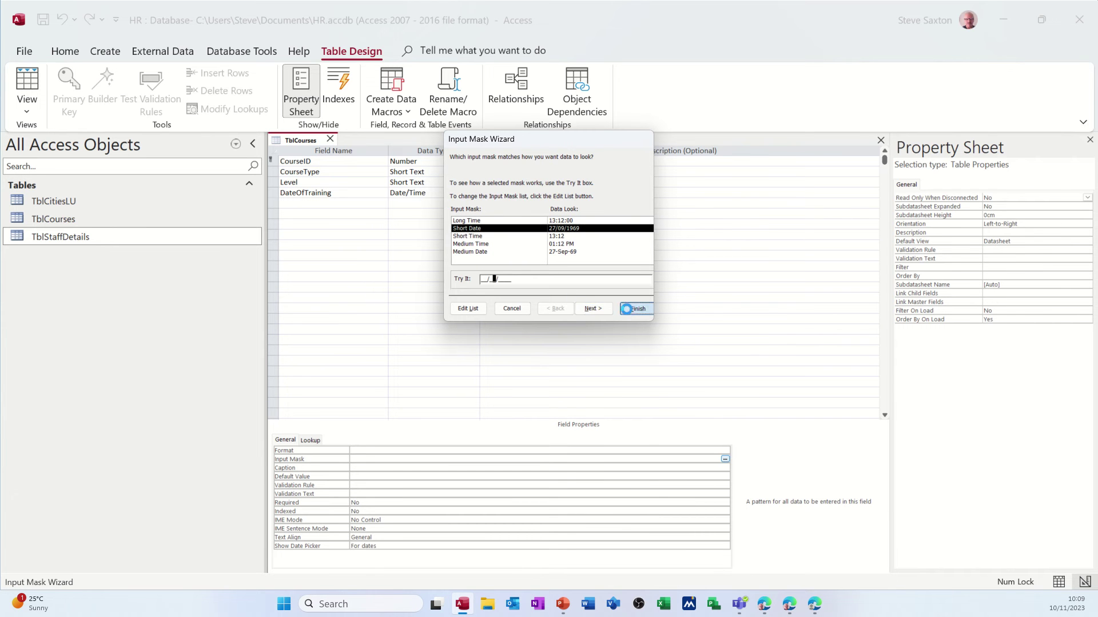
left_click(318, 204)
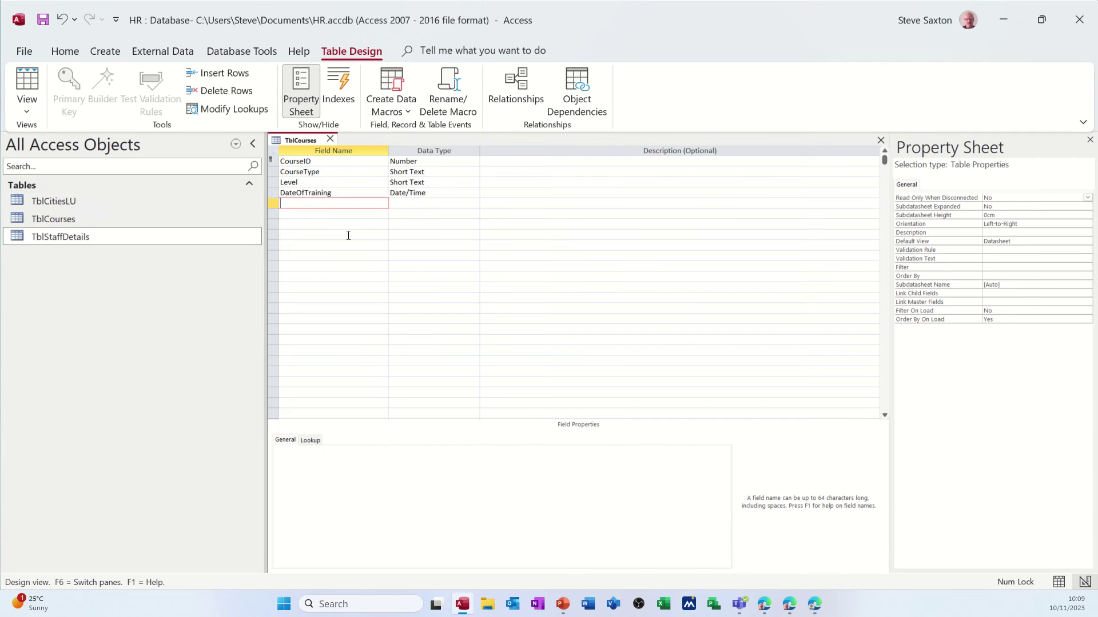
Add a StaffID field with the Number data type.
type("StaffID")
key("Tab")
type("n")
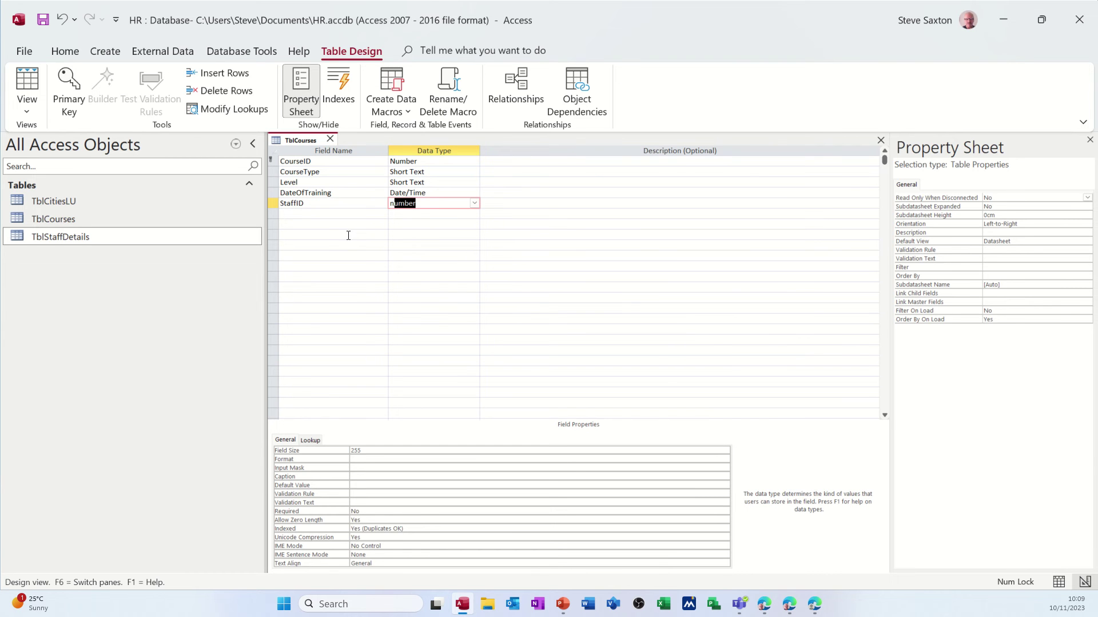
left_click(331, 216)
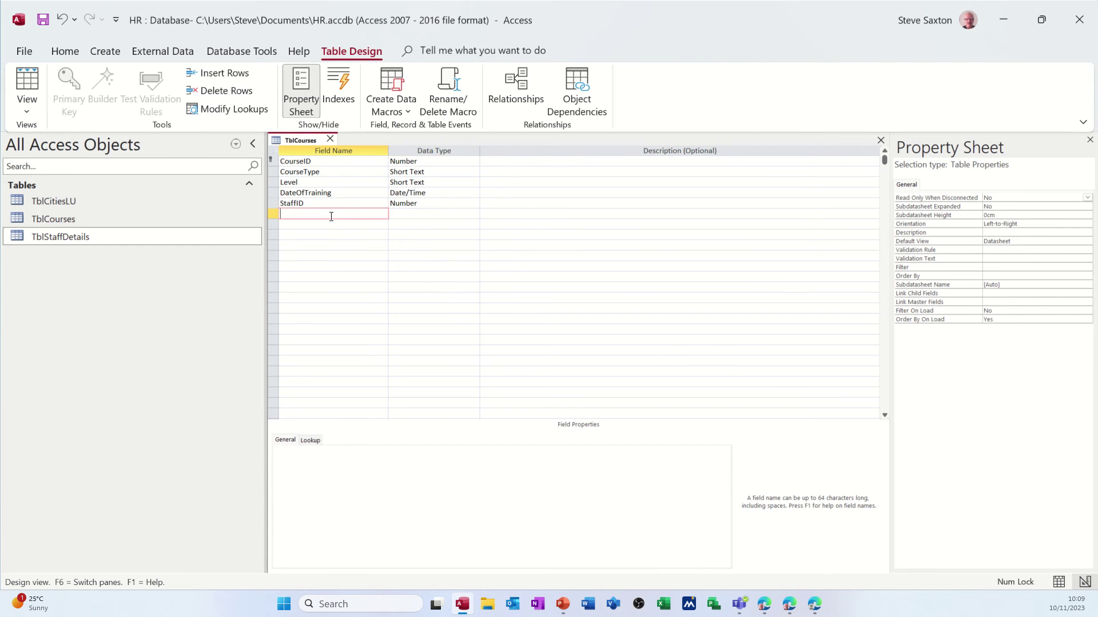
Check TblStaffDetails in Design view, then save TblCourses and switch it to Datasheet view.
right_click(87, 240)
left_click(106, 265)
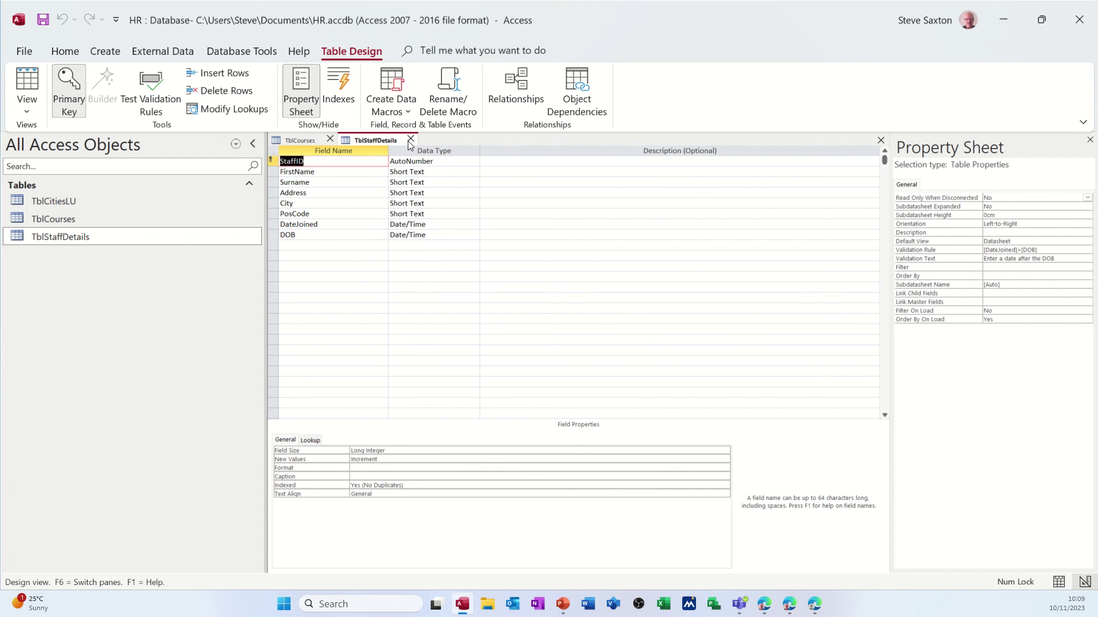
left_click(410, 139)
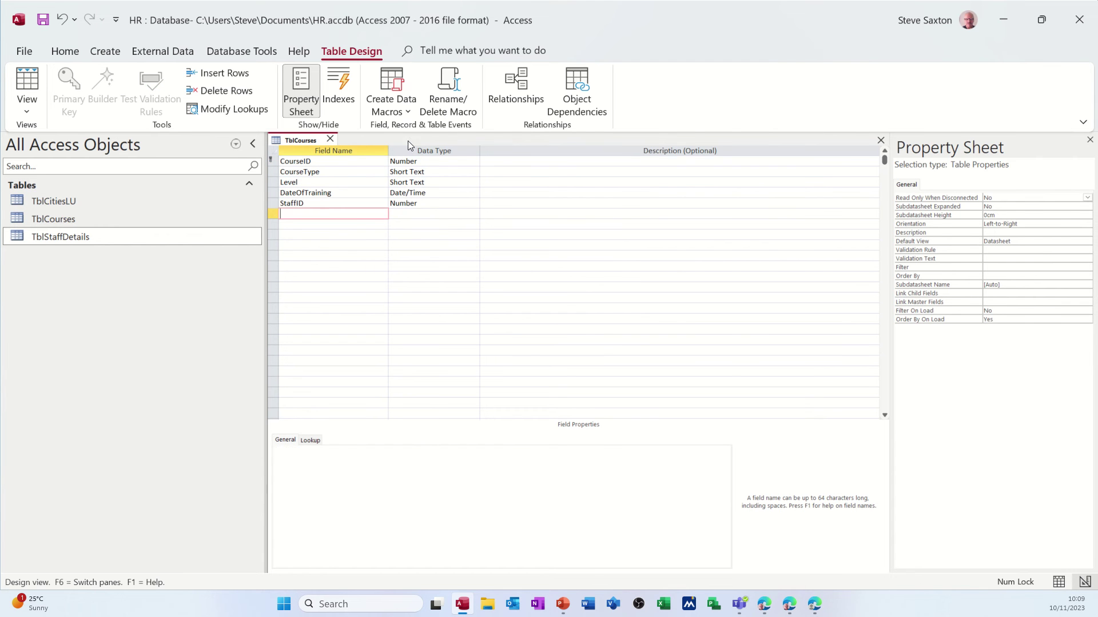
left_click(334, 203)
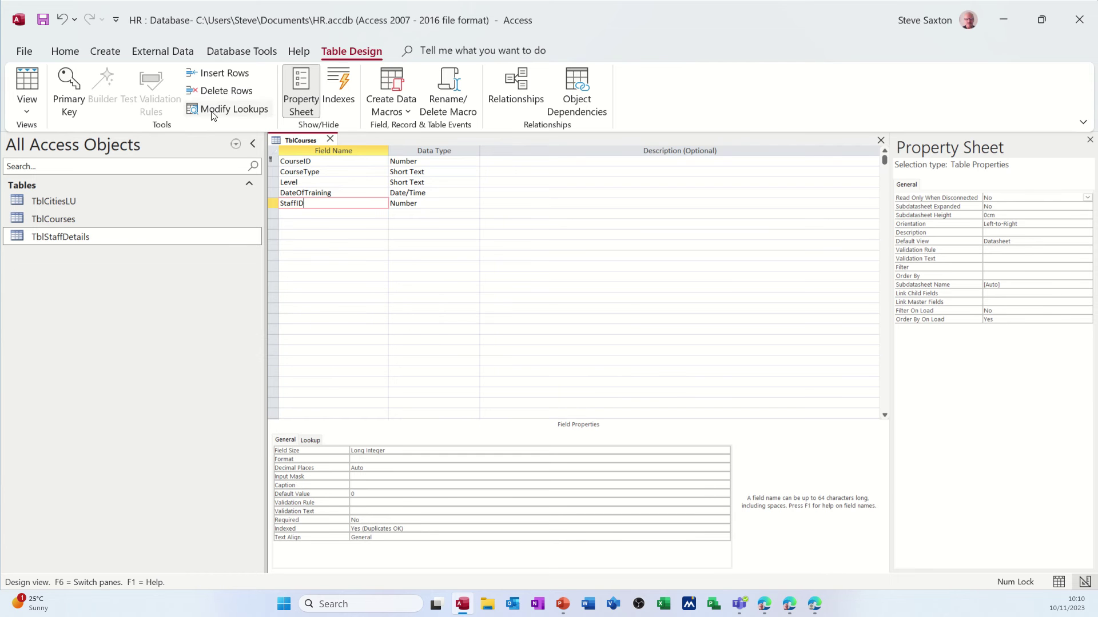
left_click(29, 83)
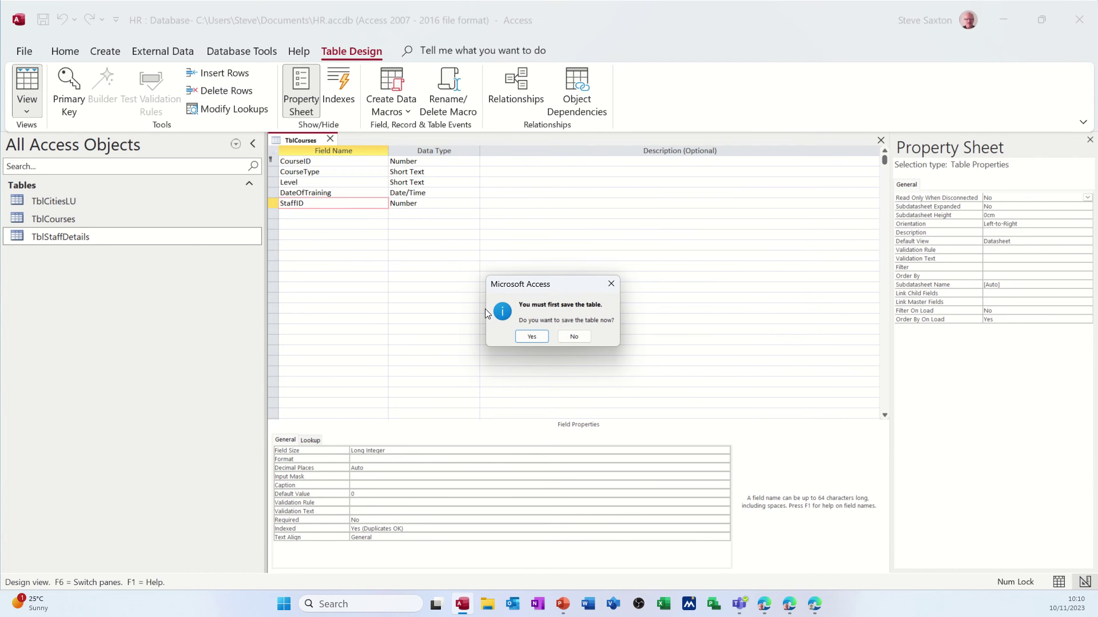
left_click(531, 336)
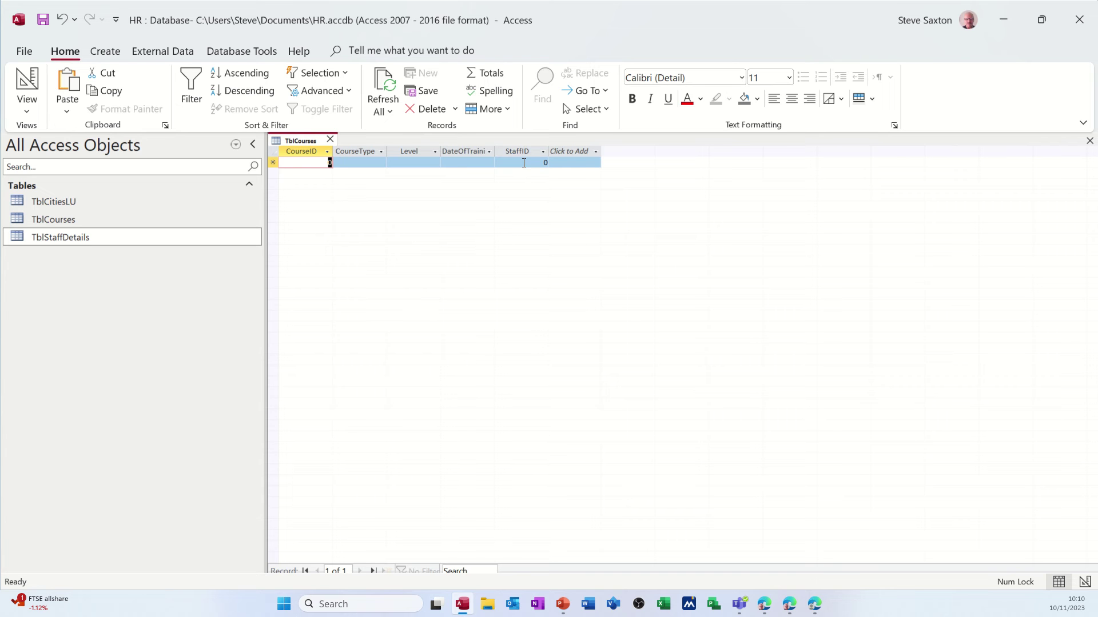
Make StaffID a combo box with TblStaffDetails as its row source.
left_click(27, 83)
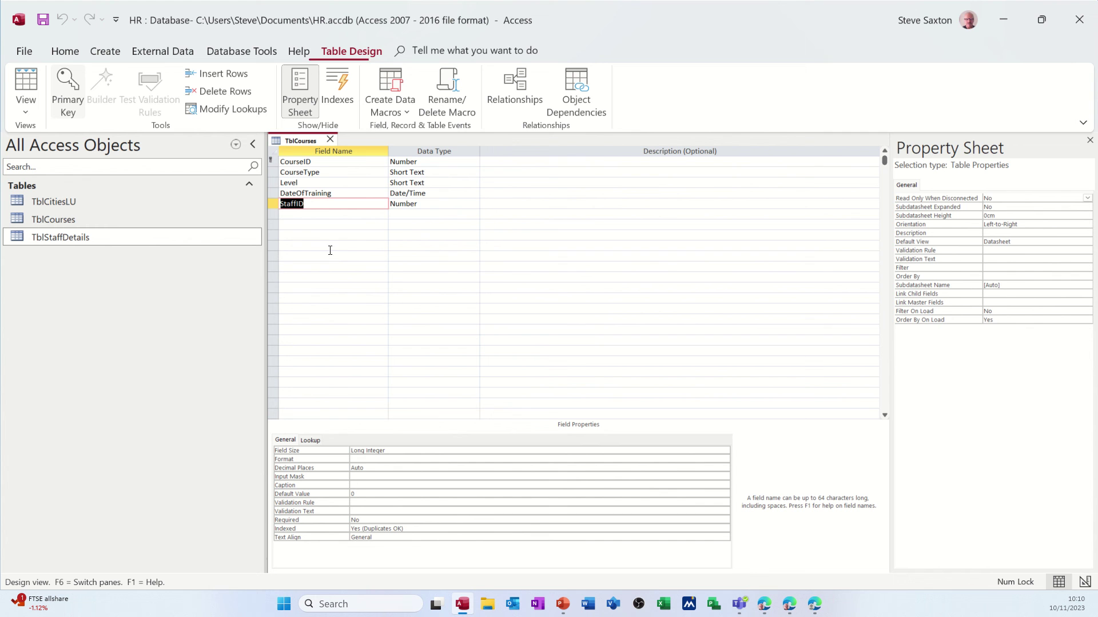
left_click(317, 441)
left_click(722, 447)
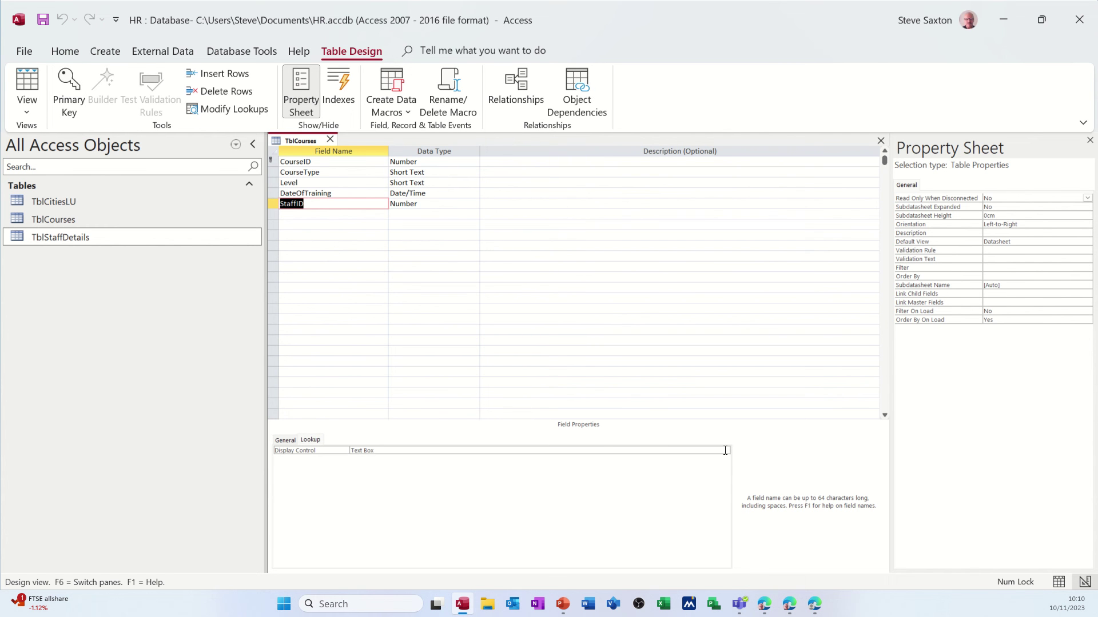
left_click(724, 450)
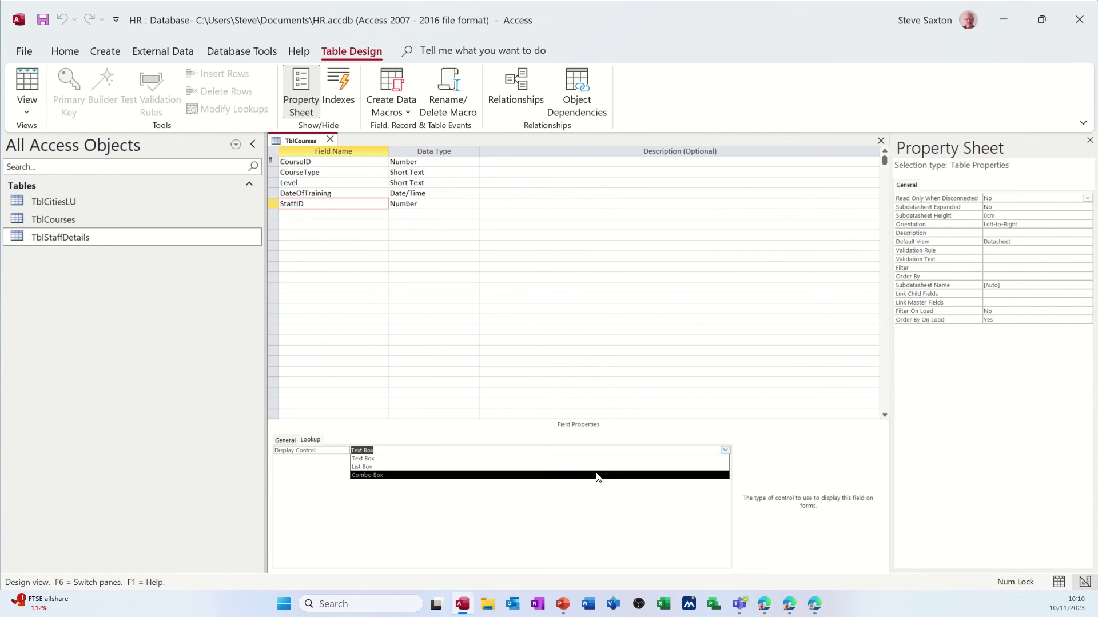
left_click(597, 475)
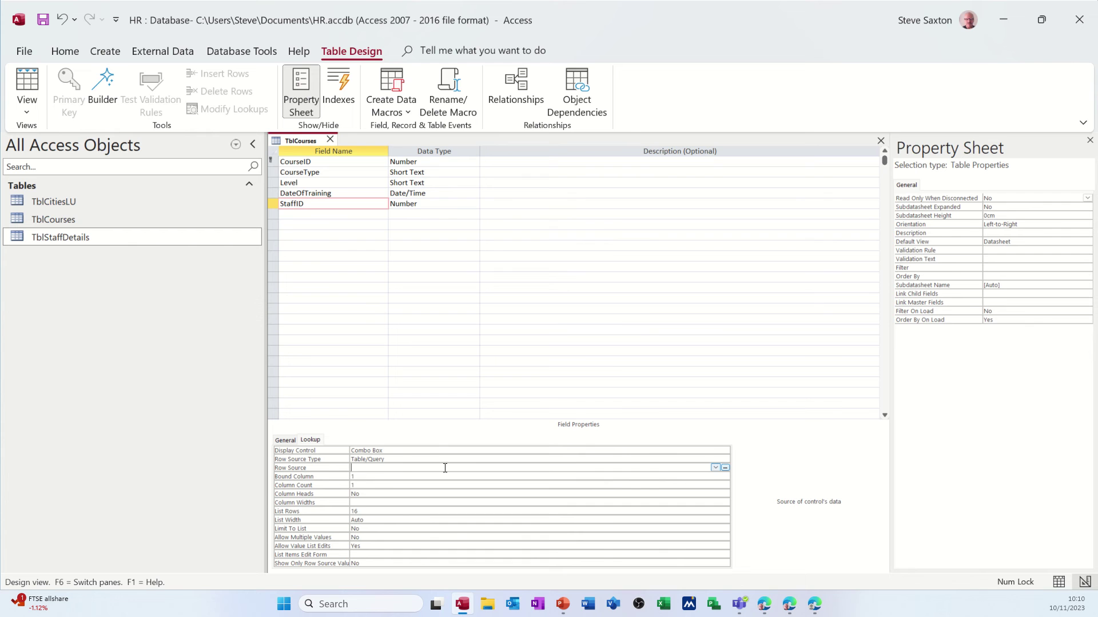
left_click(714, 468)
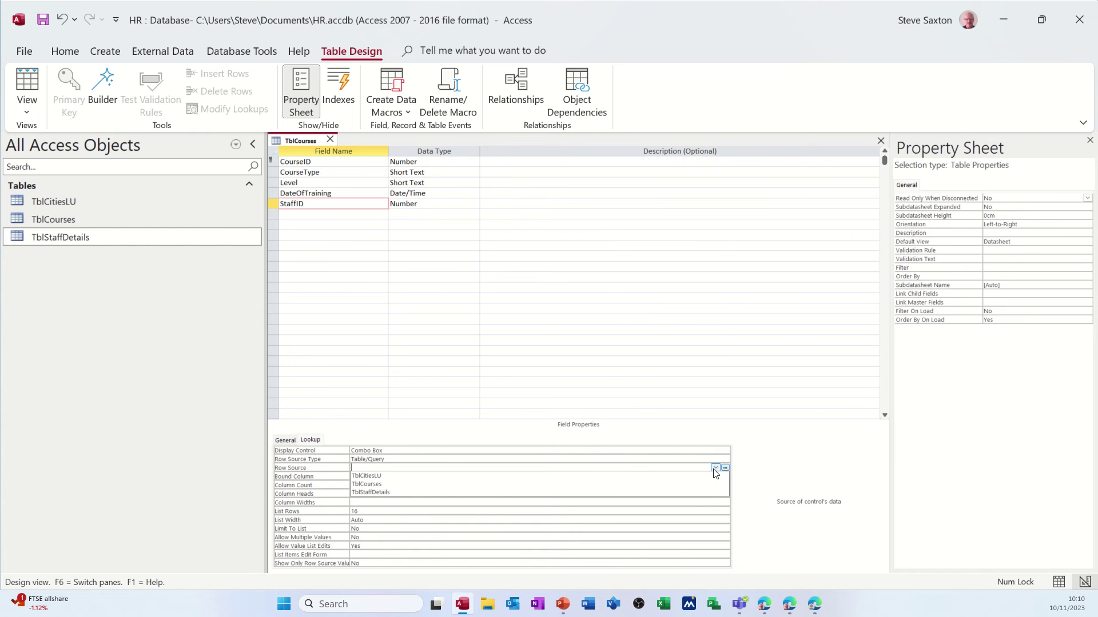
left_click(567, 493)
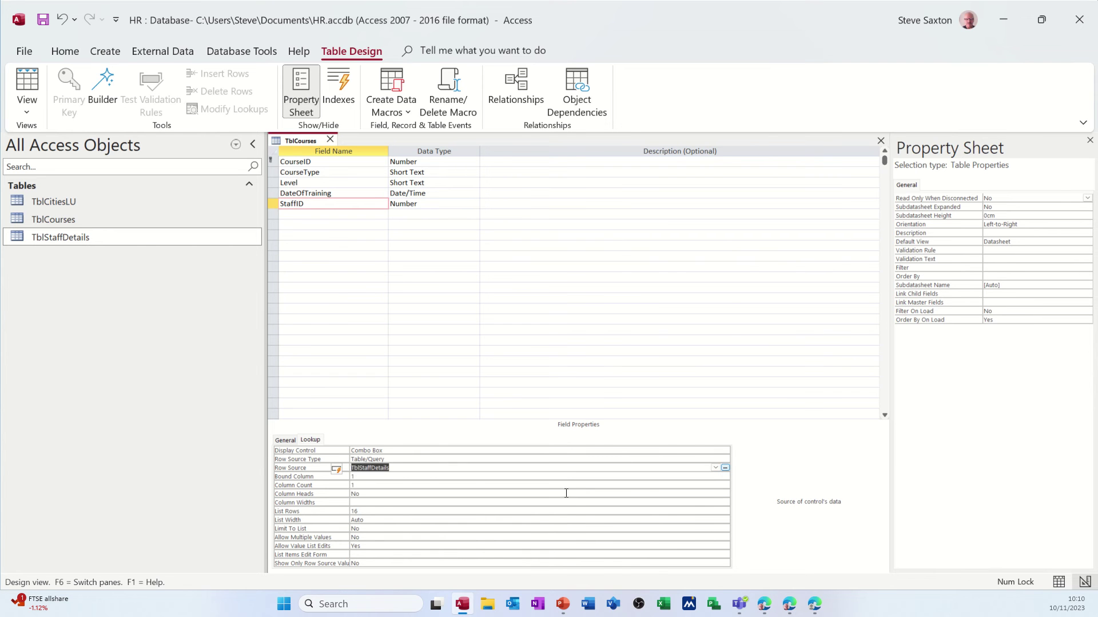
Set the StaffID lookup to 4 columns, 2cm column widths, 10cm list width, Limit To List Yes.
left_click(395, 486)
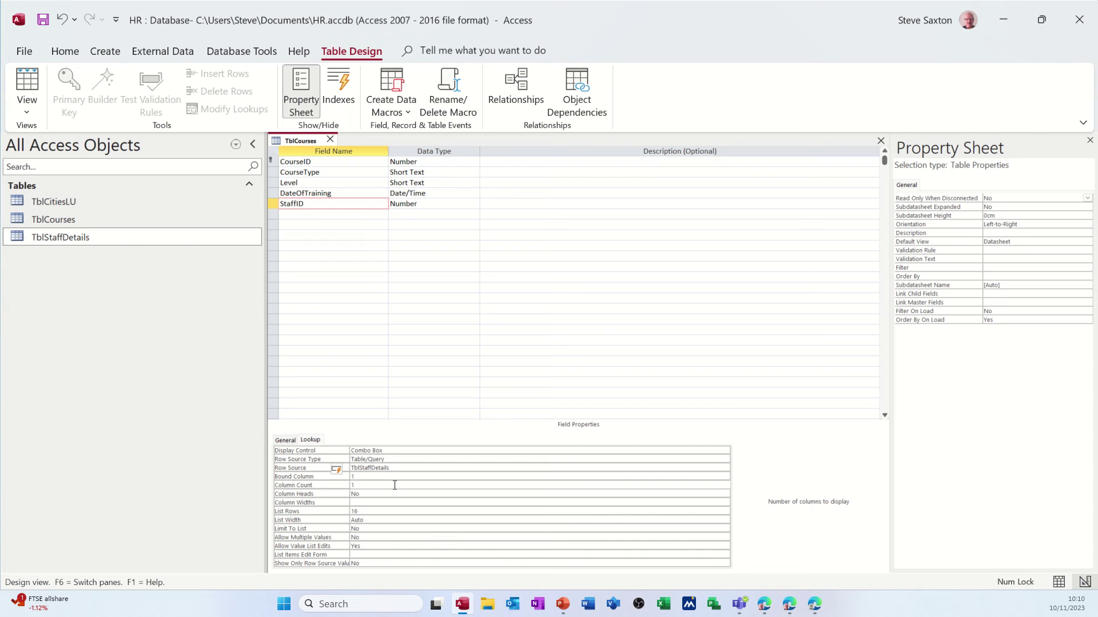
key("BackSpace")
left_click(373, 502)
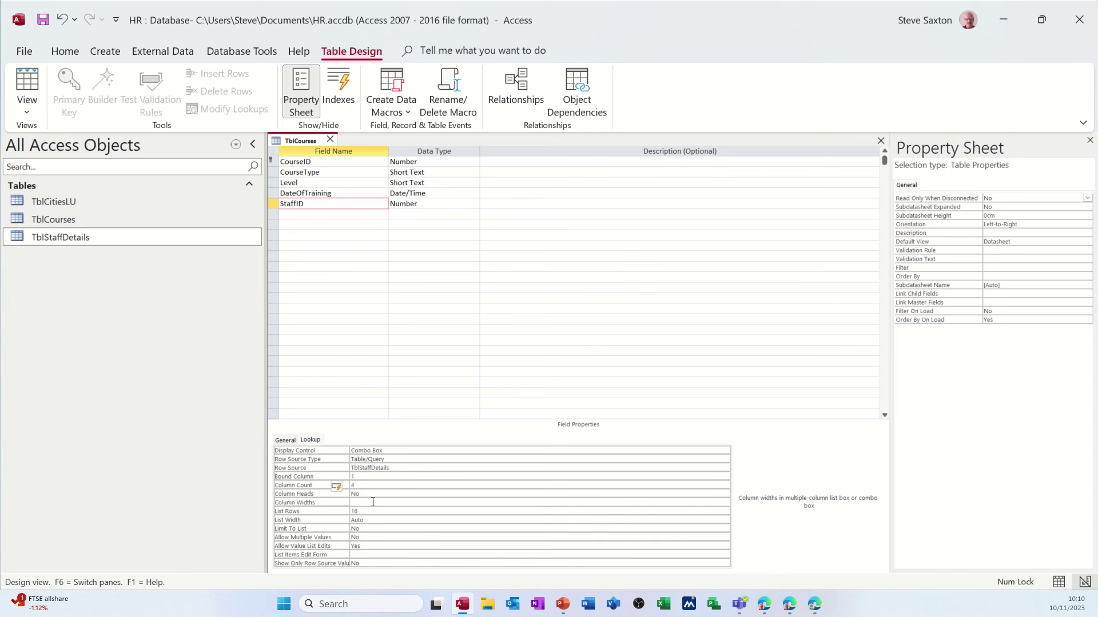
type("2cm")
double_click(375, 520)
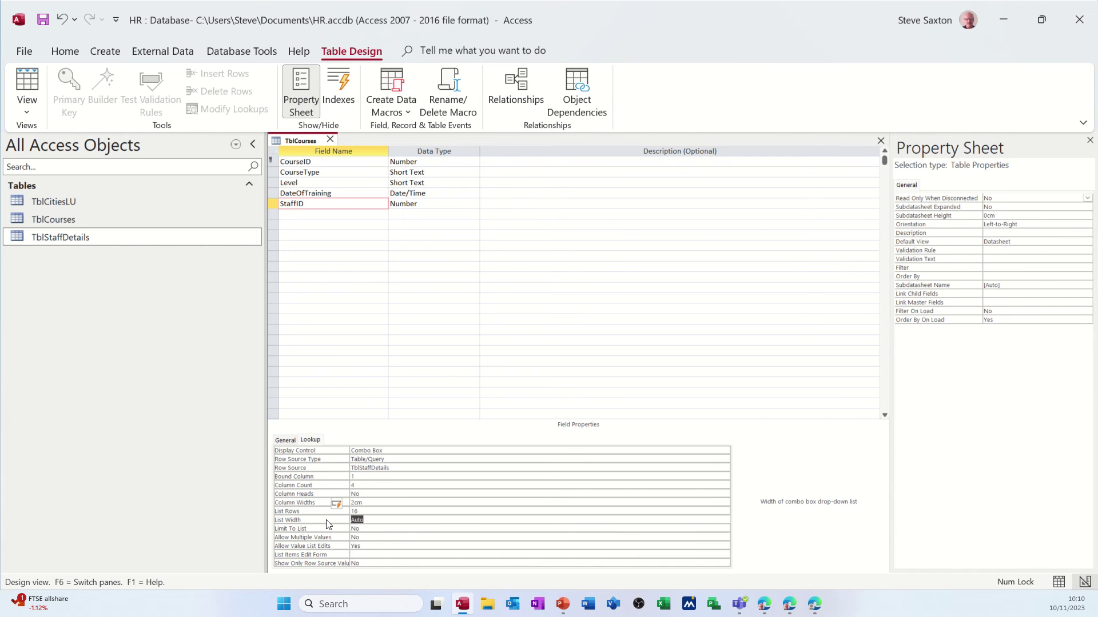
type("1")
left_click(369, 530)
key("BackSpace")
key("BackSpace")
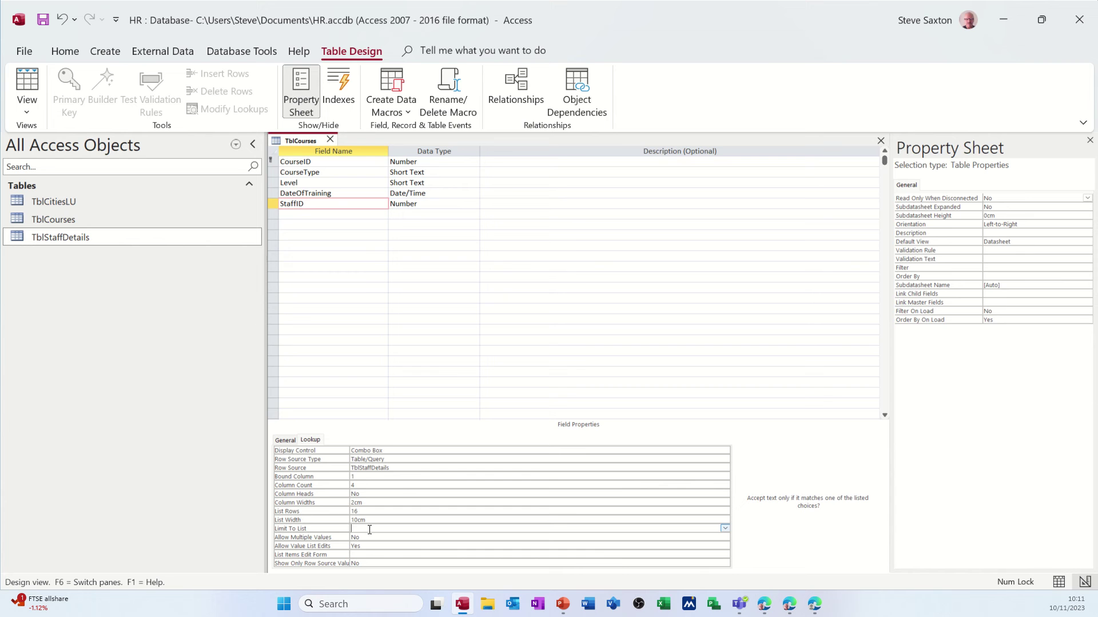
type("yes")
key("Return")
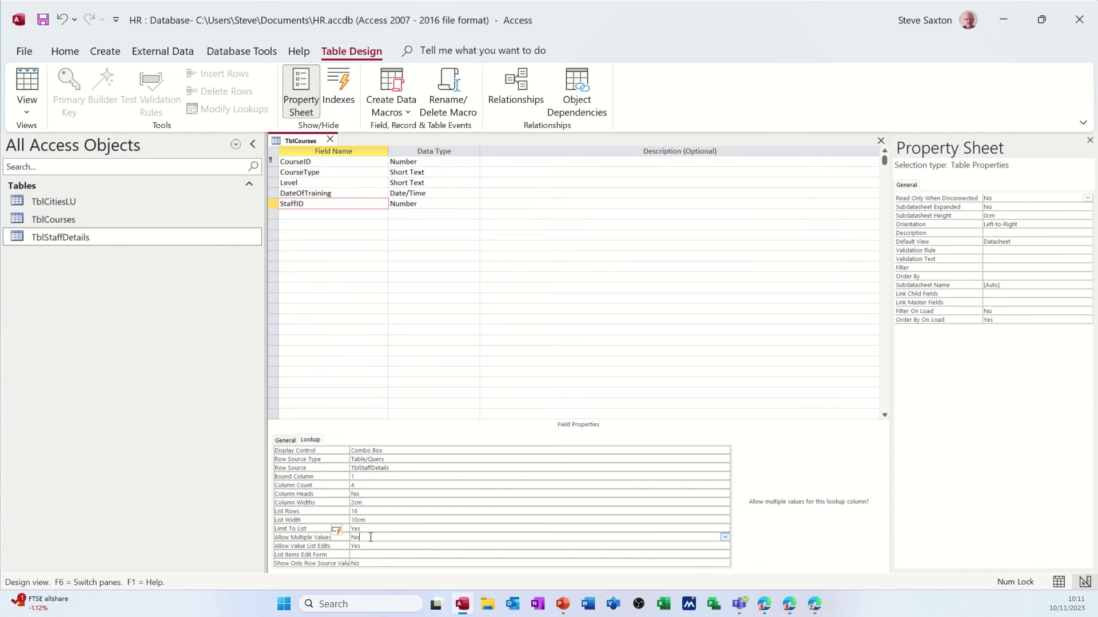
left_click(322, 220)
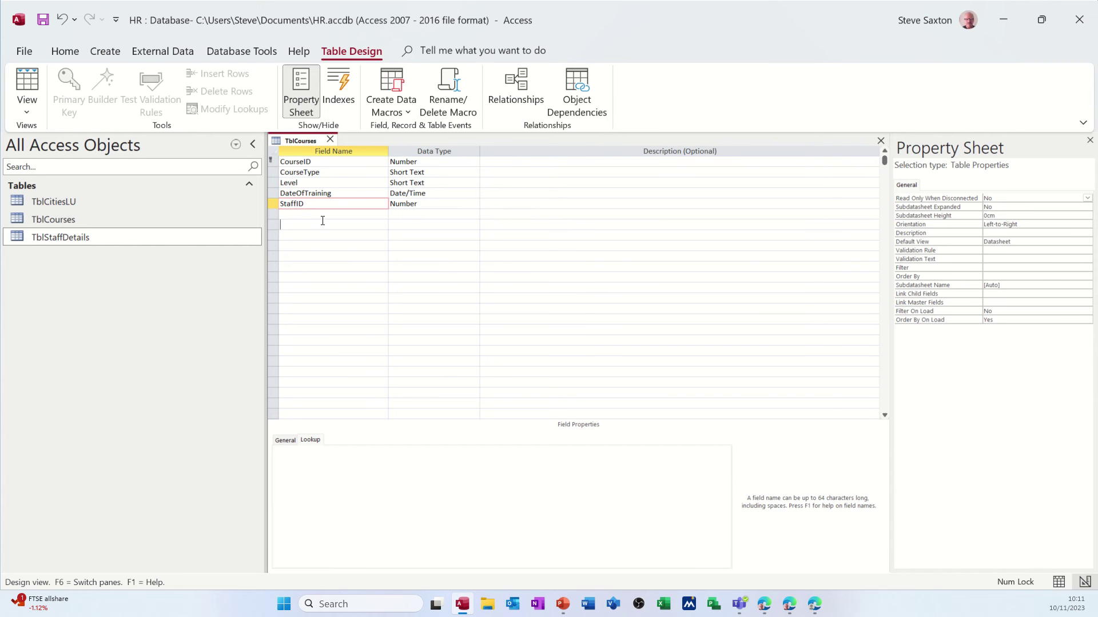
Save the design and test the StaffID staff lookup list in the datasheet, then close it.
left_click(43, 18)
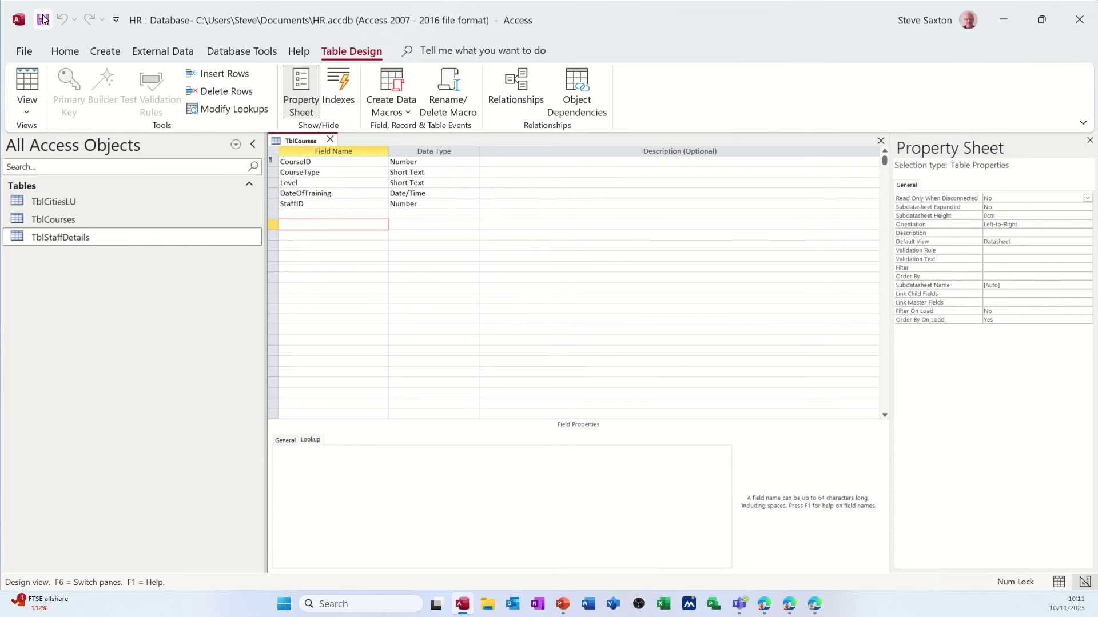
left_click(26, 80)
left_click(498, 162)
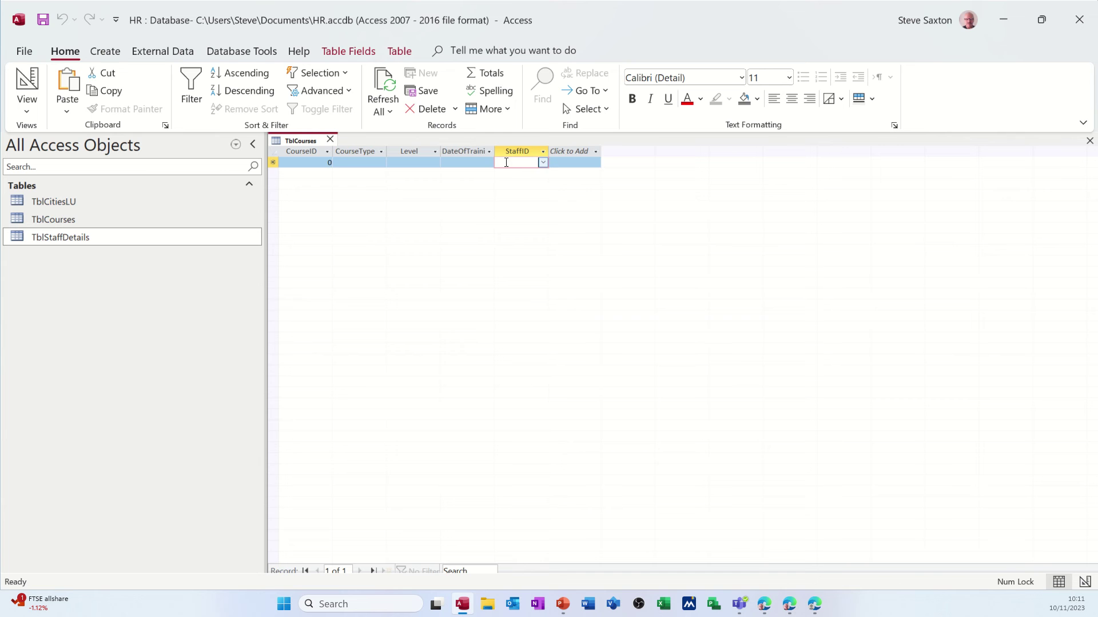
left_click(541, 163)
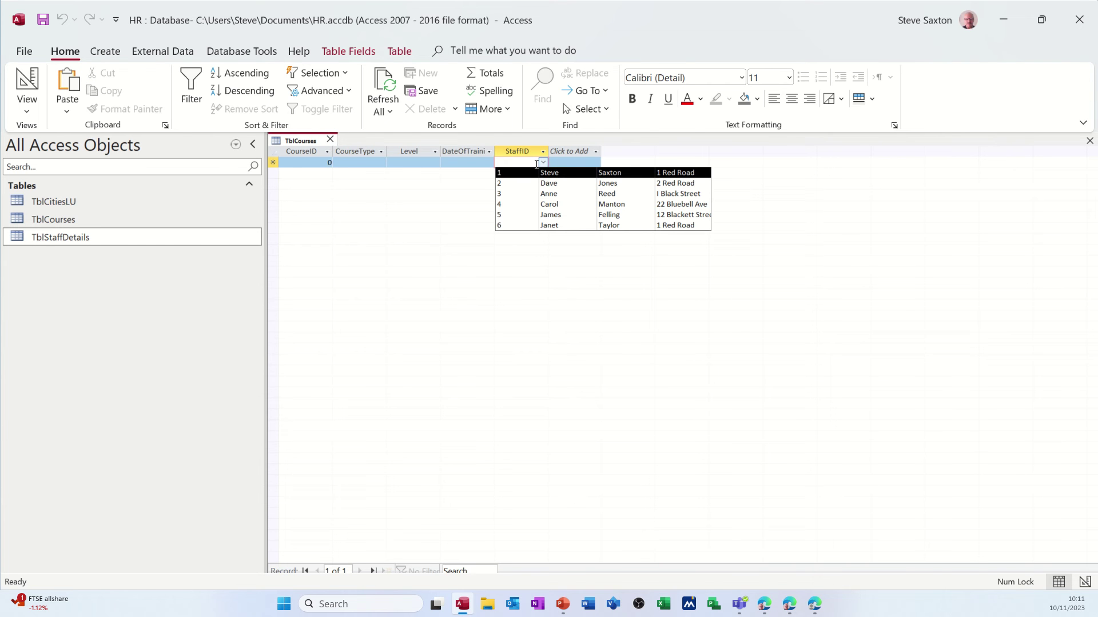
left_click(543, 164)
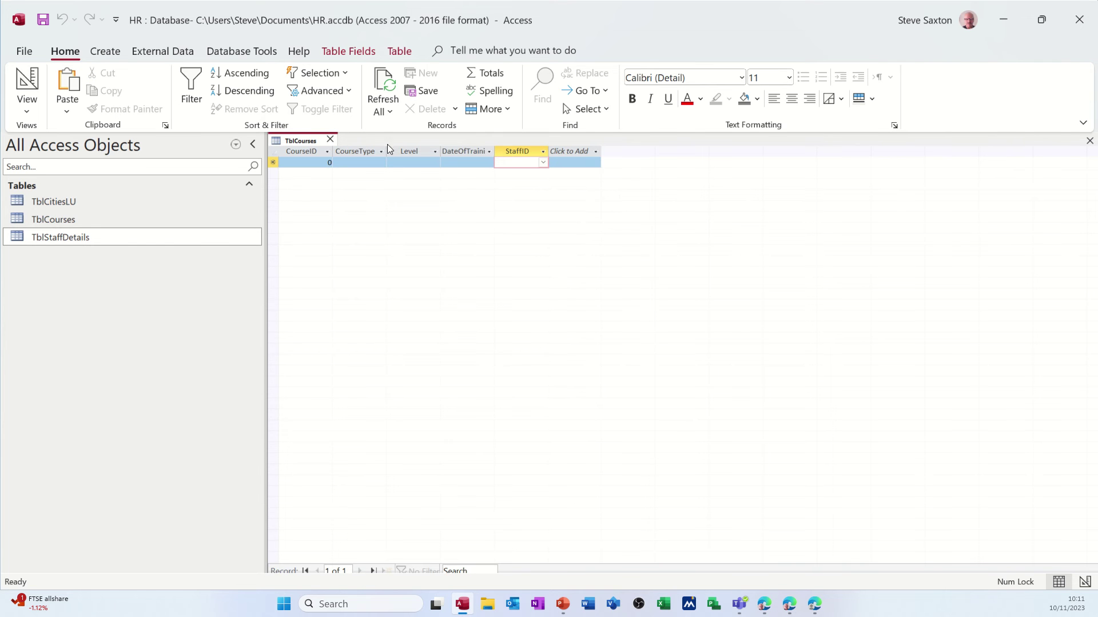
left_click(331, 140)
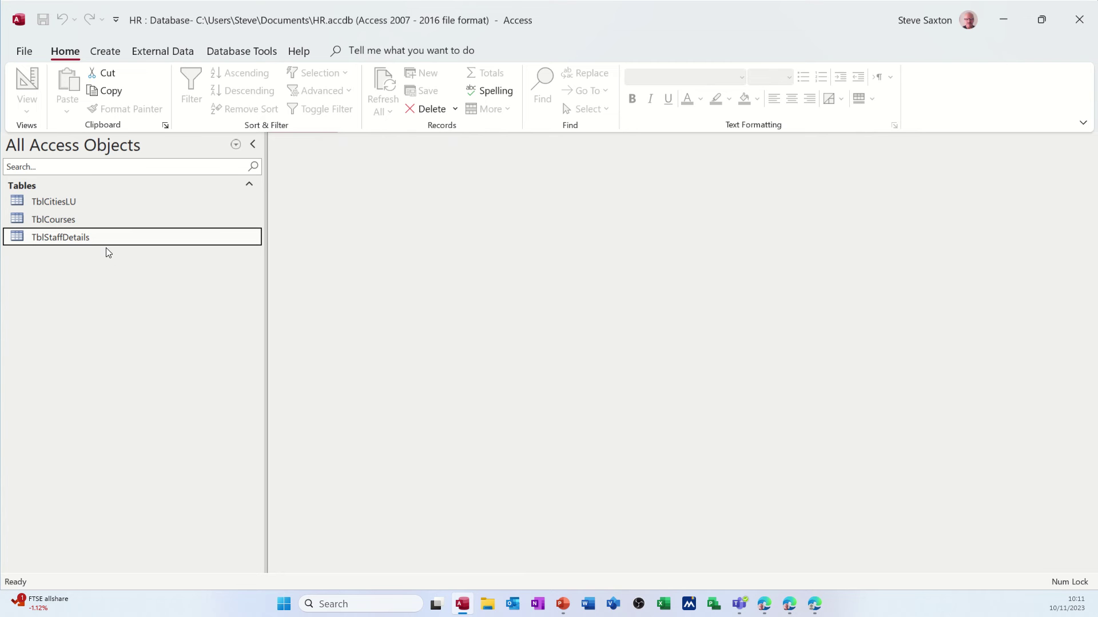
Reopen TblCourses in Design view, change CourseID to AutoNumber, then save and close.
left_click(78, 224)
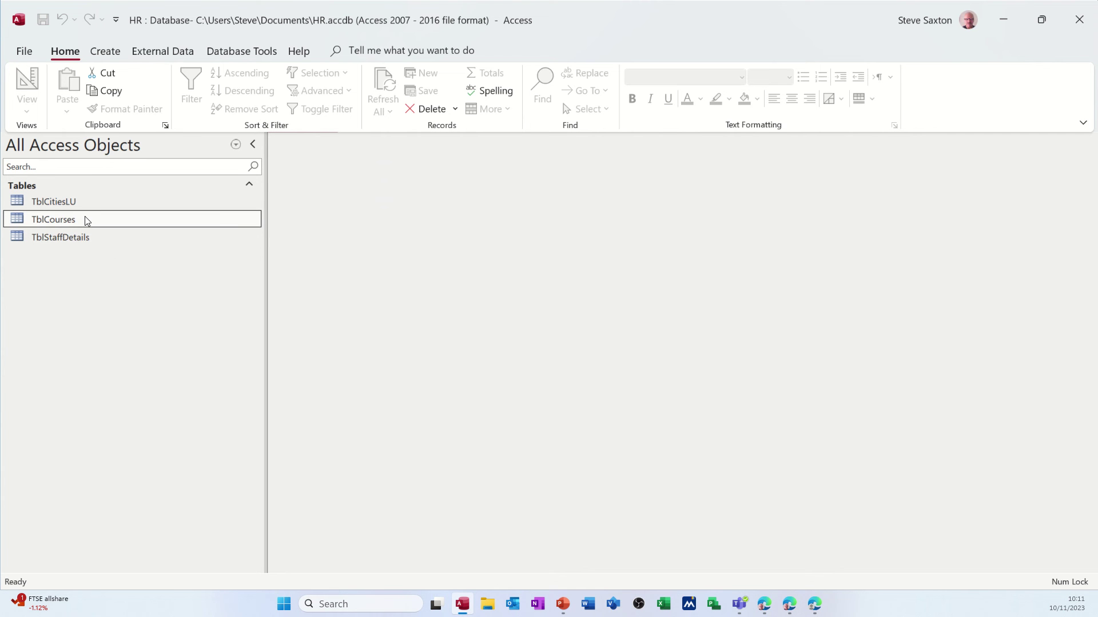
right_click(84, 221)
left_click(112, 246)
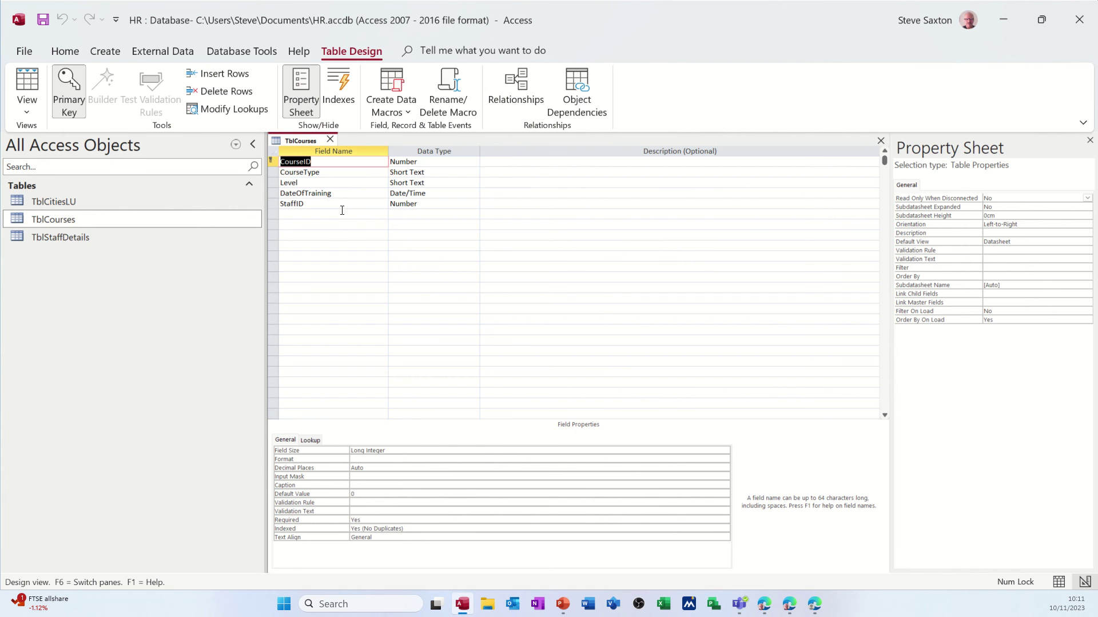
double_click(414, 163)
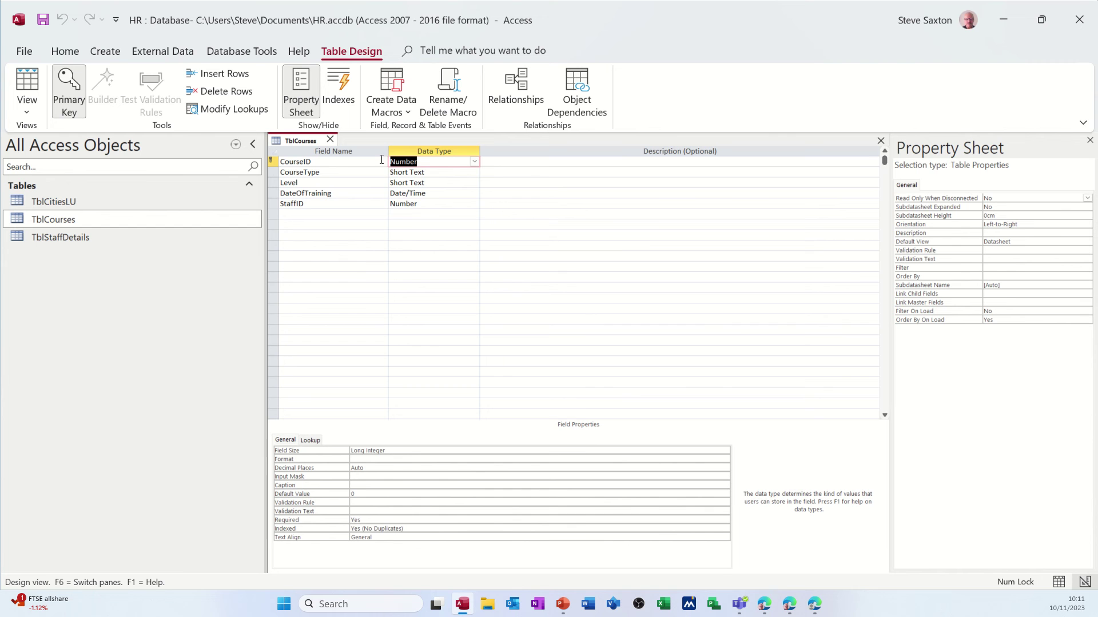
type("auto")
left_click(379, 176)
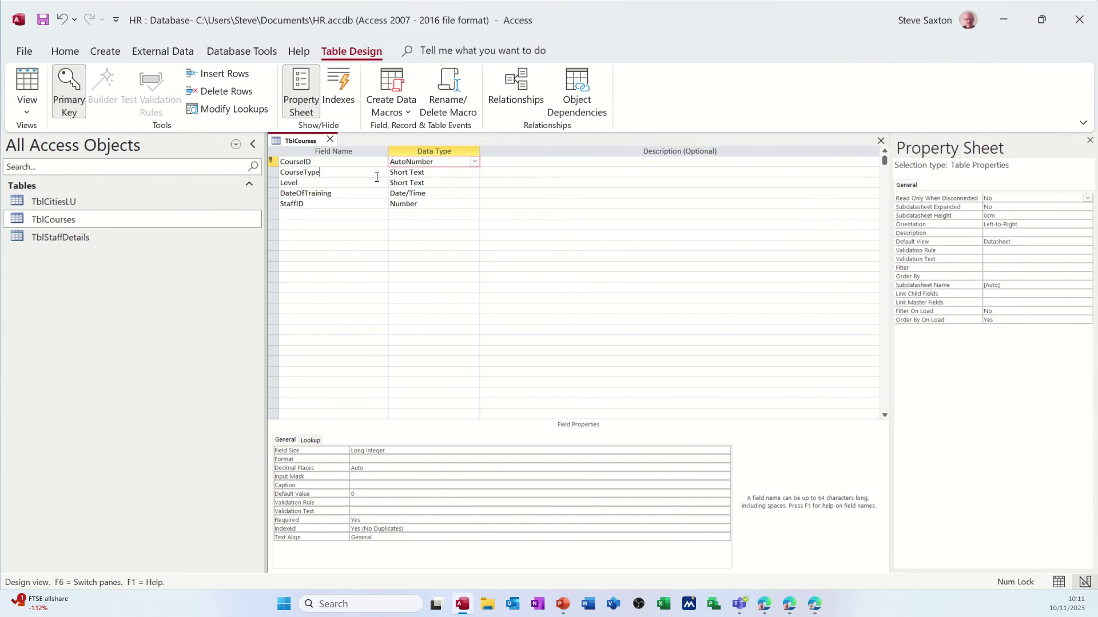
left_click(45, 24)
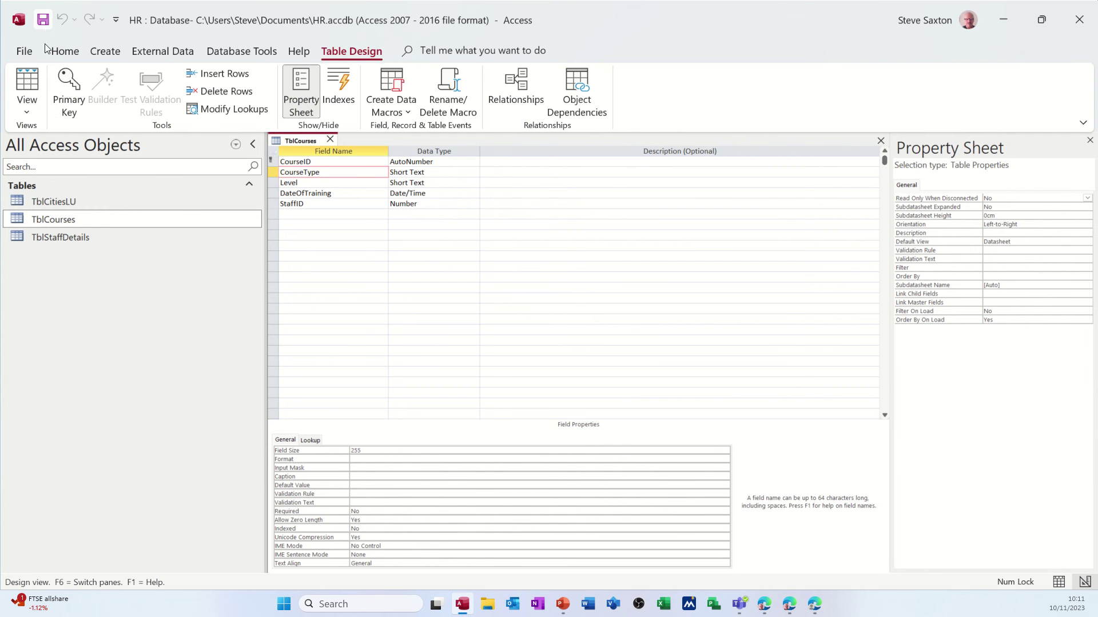
left_click(329, 140)
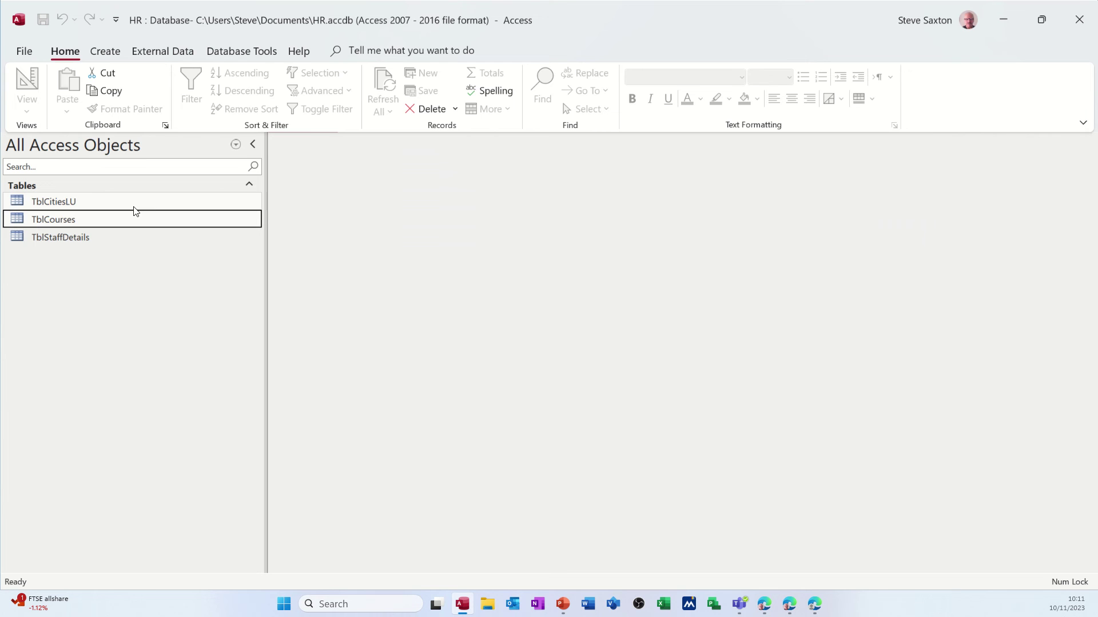
Open the Relationships window and add TblCourses and TblStaffDetails to the layout.
left_click(173, 54)
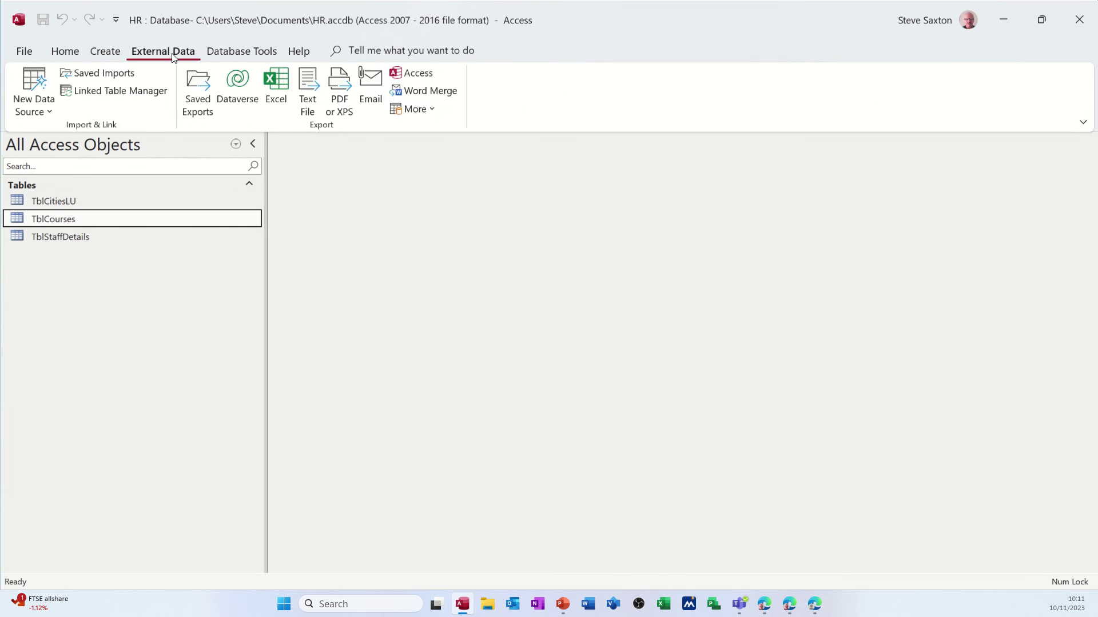
left_click(211, 52)
left_click(192, 81)
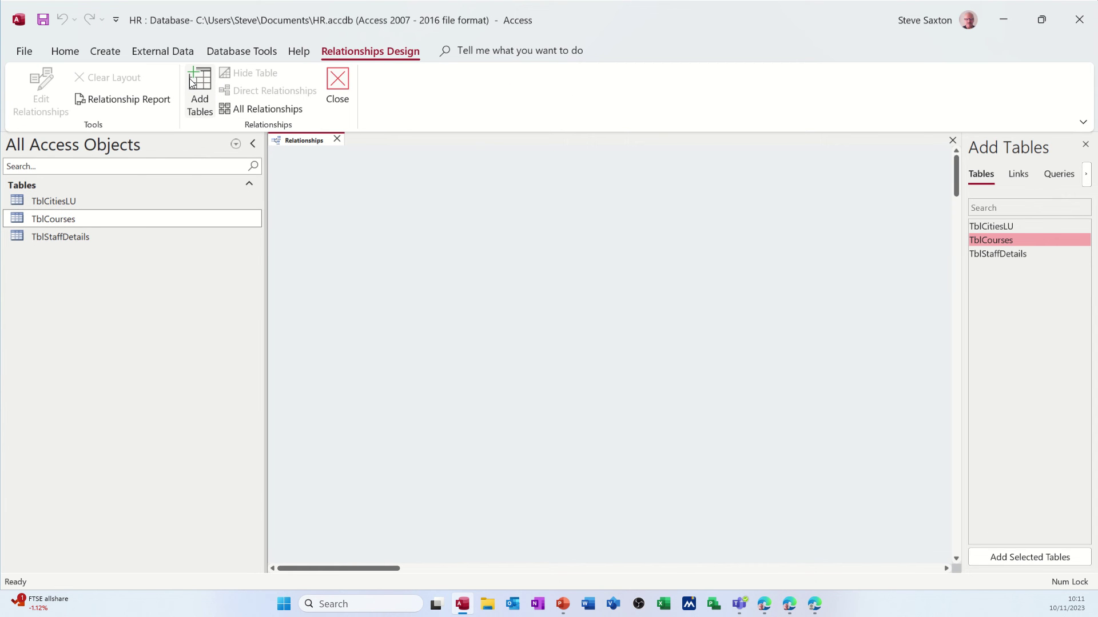
left_click_drag(92, 221, 440, 279)
left_click_drag(90, 237, 387, 186)
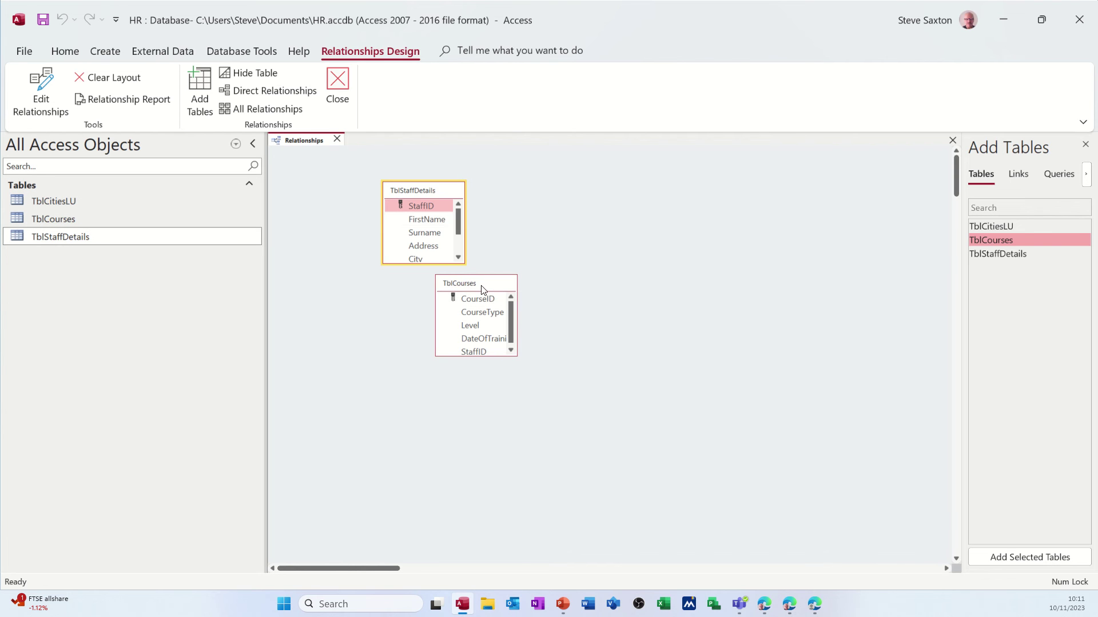
Arrange and enlarge both tables, then drag StaffID onto TblCourses' StaffID field.
left_click_drag(483, 285, 619, 254)
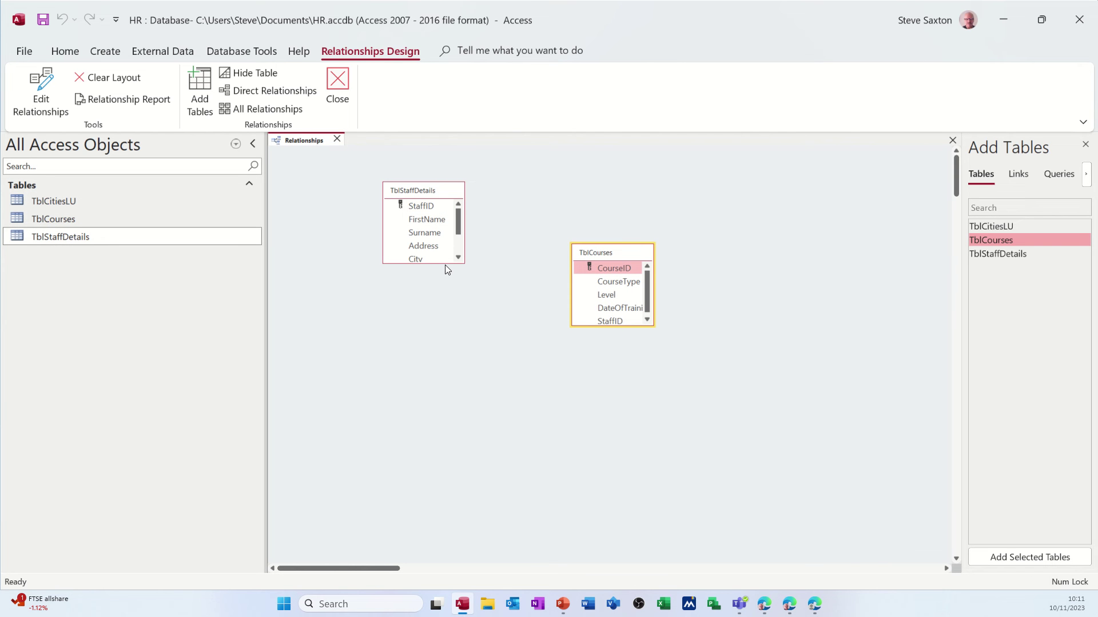
left_click_drag(445, 263, 461, 328)
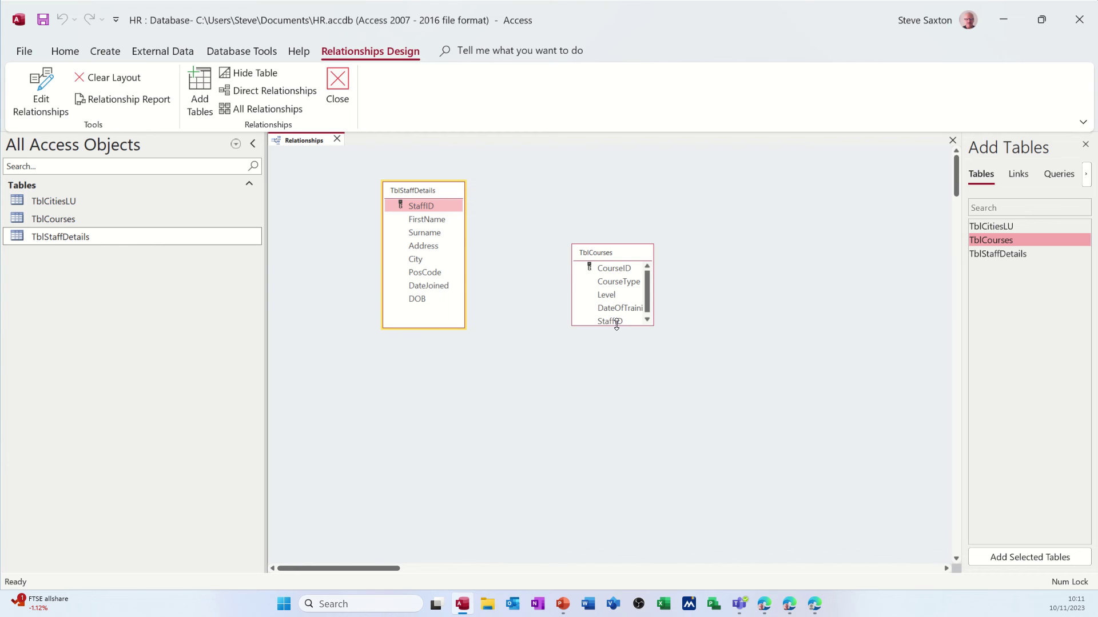
left_click_drag(616, 327, 631, 361)
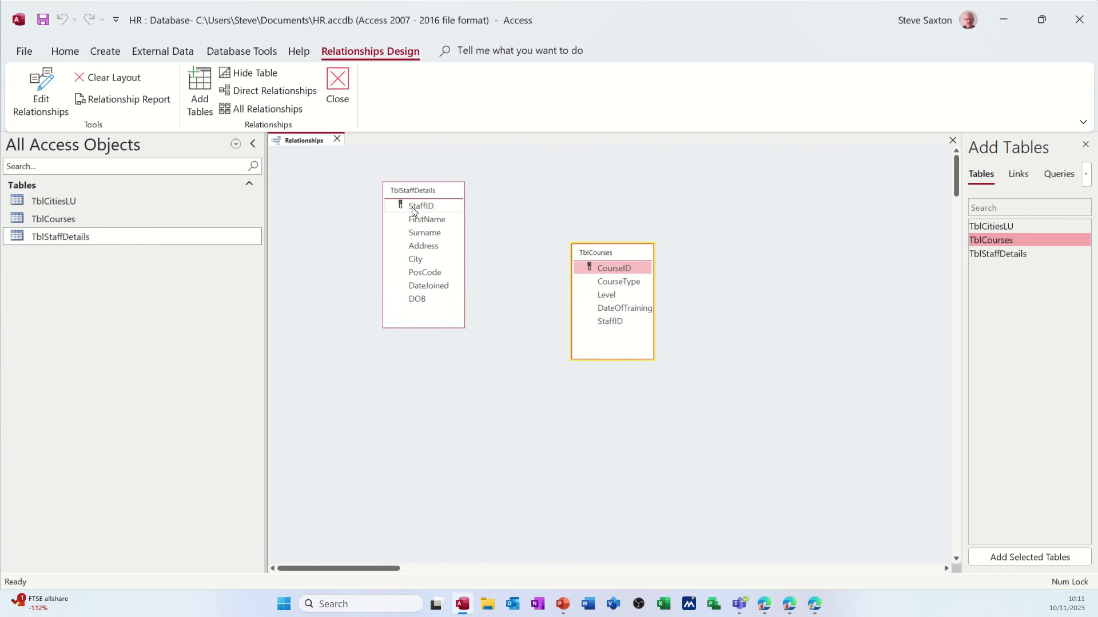
left_click_drag(411, 207, 609, 321)
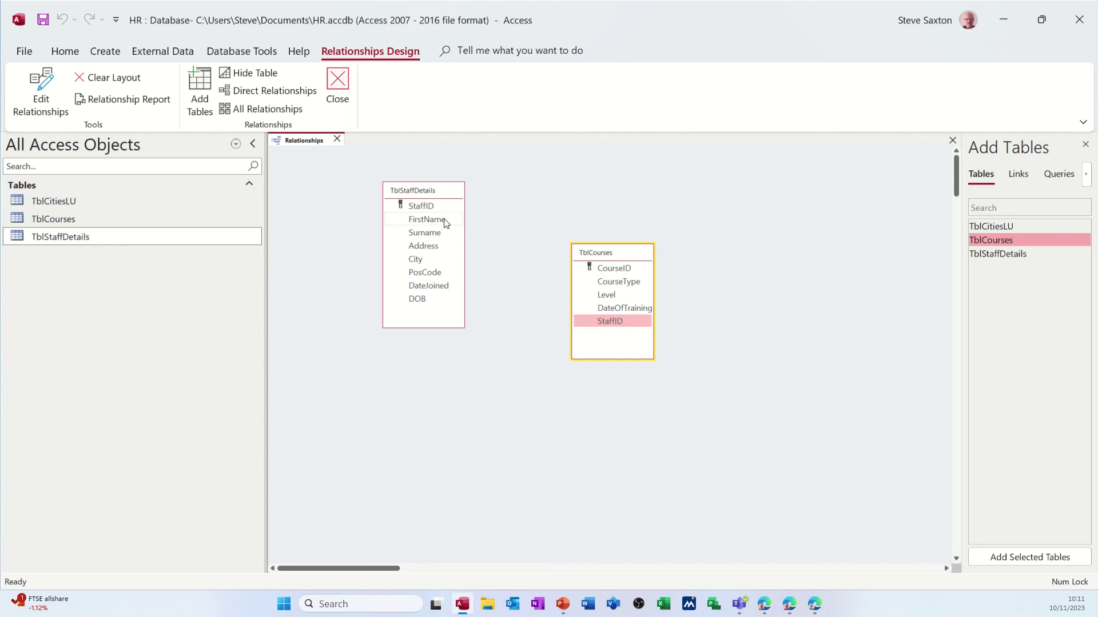
left_click_drag(422, 206, 606, 323)
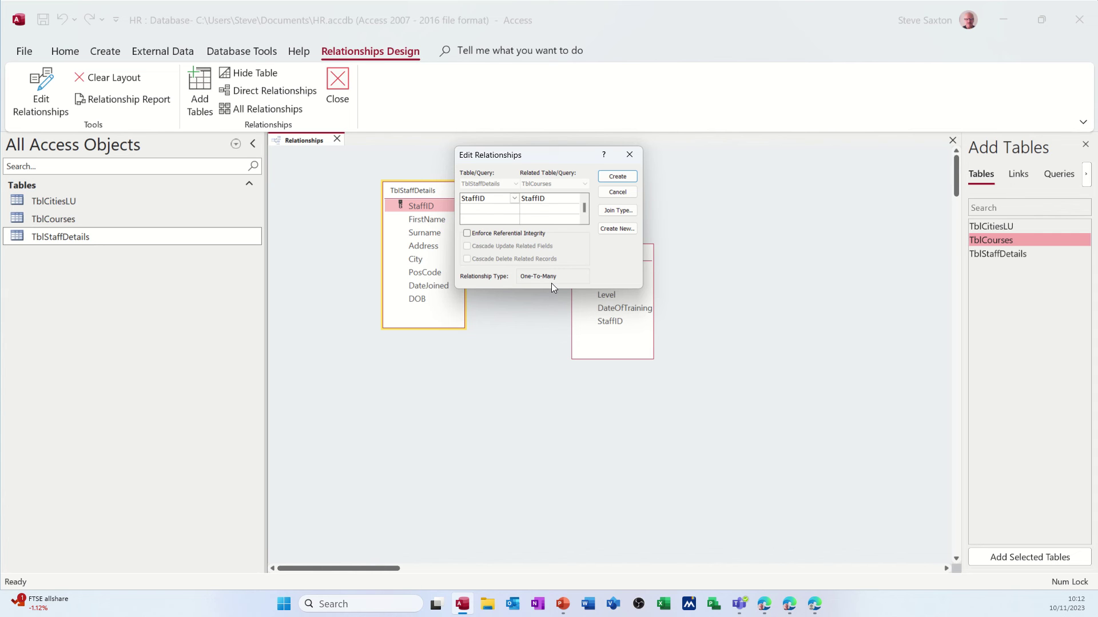
Enforce referential integrity, create the StaffID relationship, and save the relationships layout on closing.
left_click(466, 234)
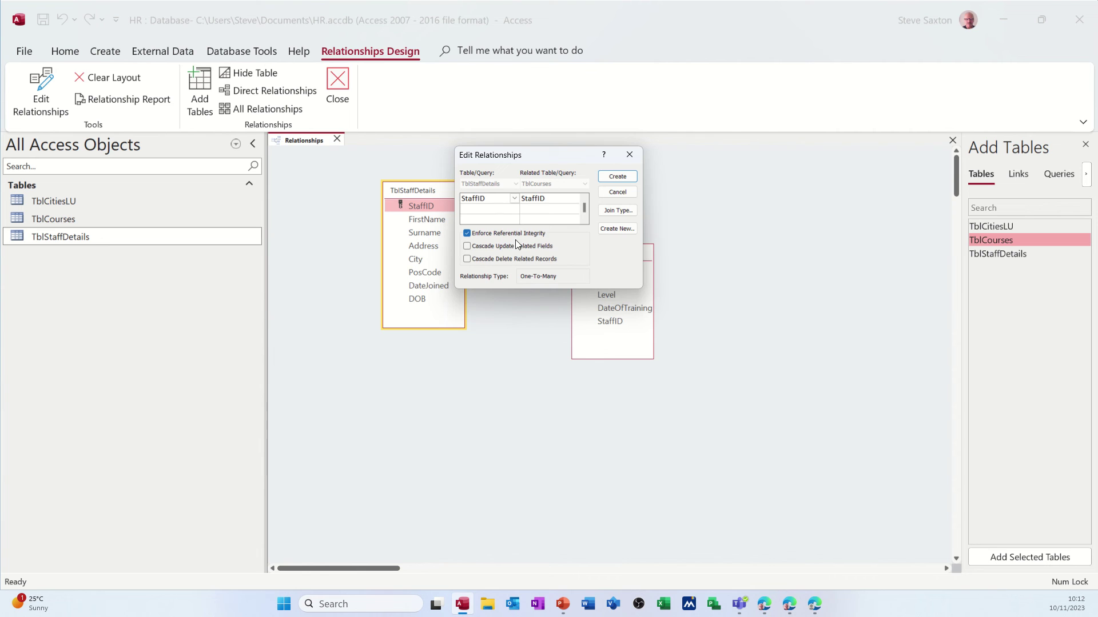
left_click_drag(540, 156, 424, 328)
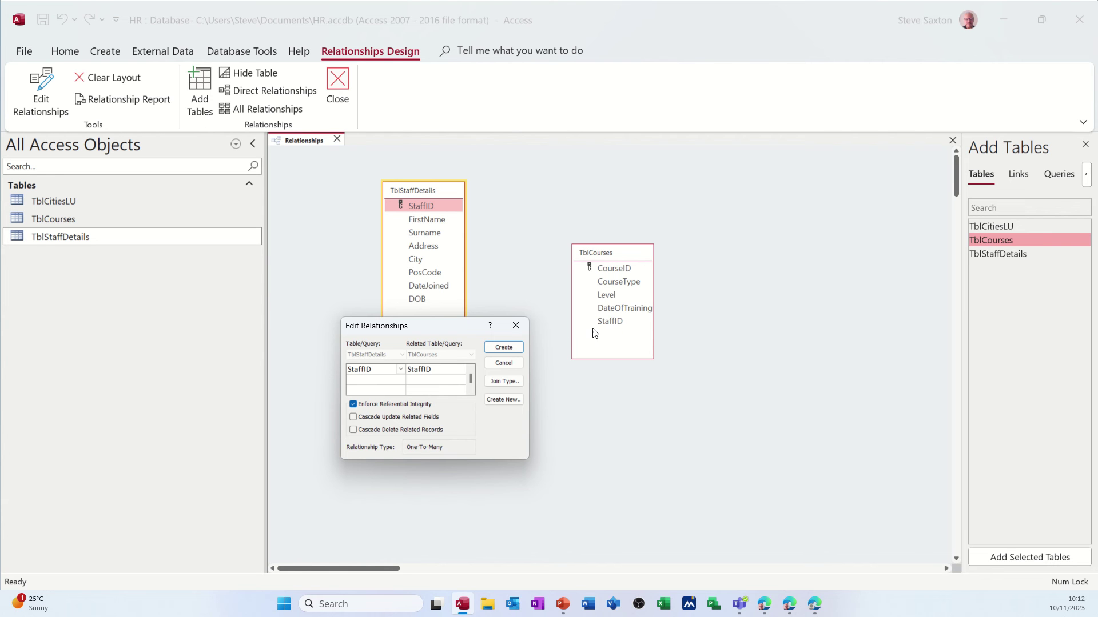
left_click(500, 348)
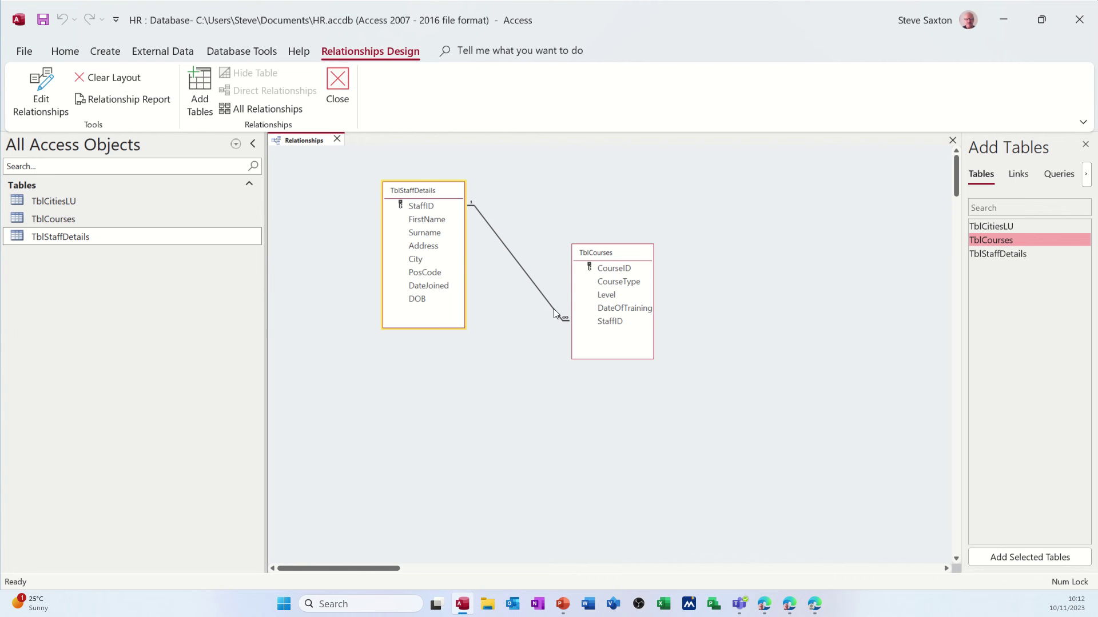
left_click(338, 79)
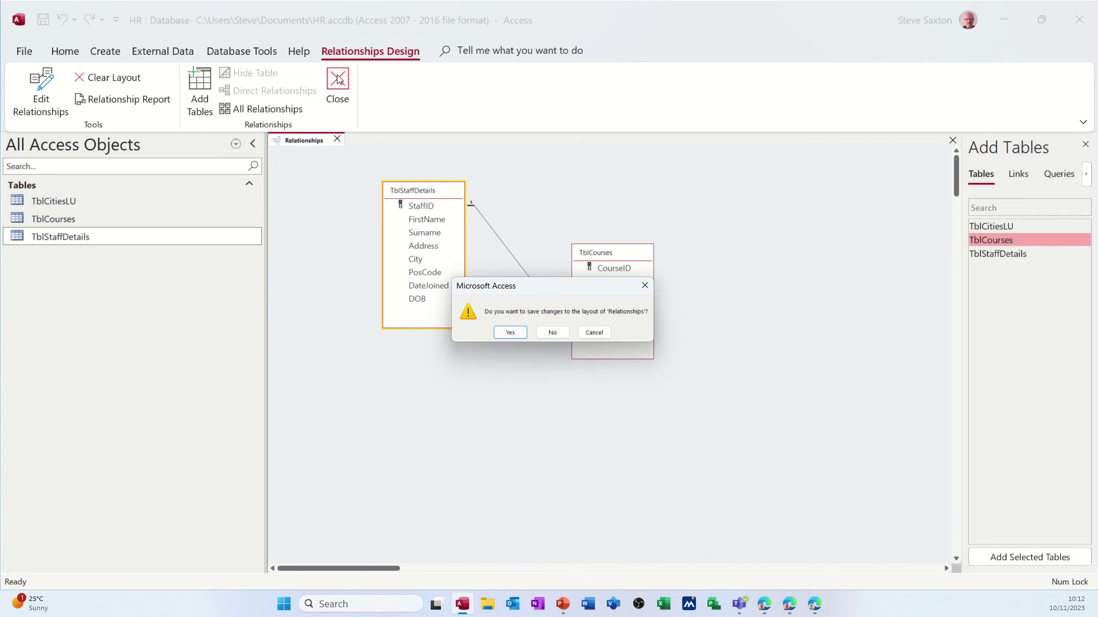
left_click(508, 333)
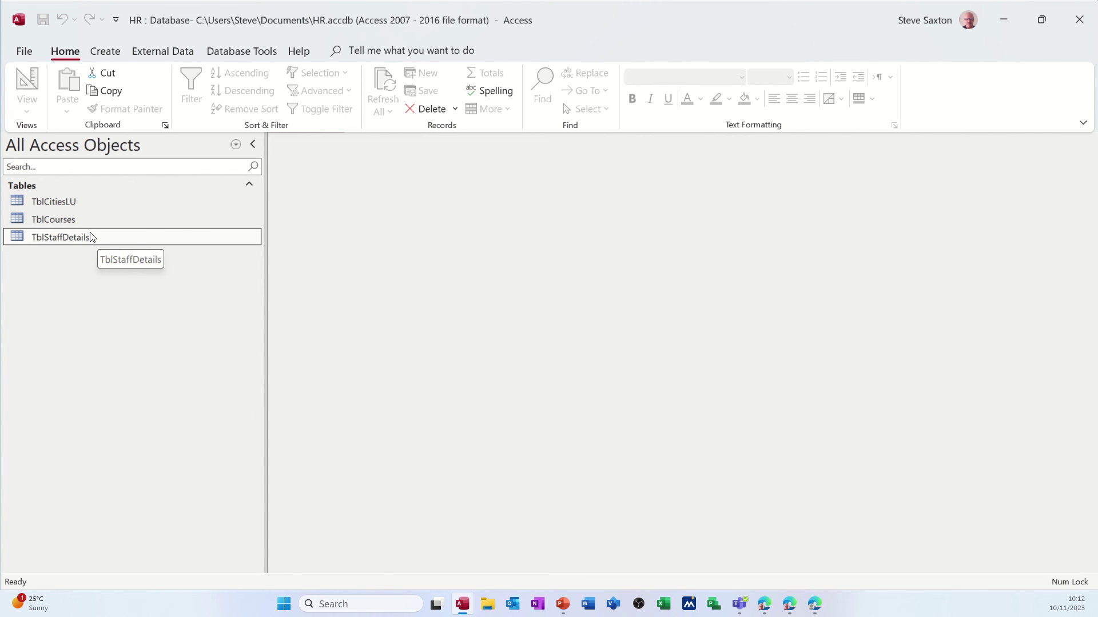
Reopen TblCourses as a datasheet and switch it to Design view.
left_click(82, 219)
double_click(81, 219)
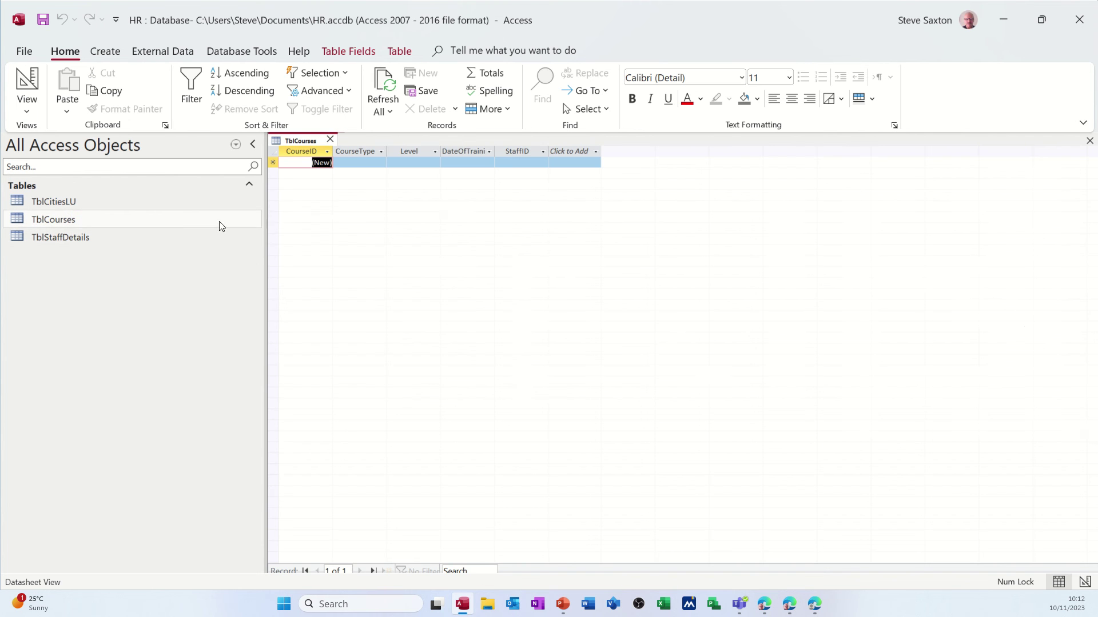
left_click(358, 162)
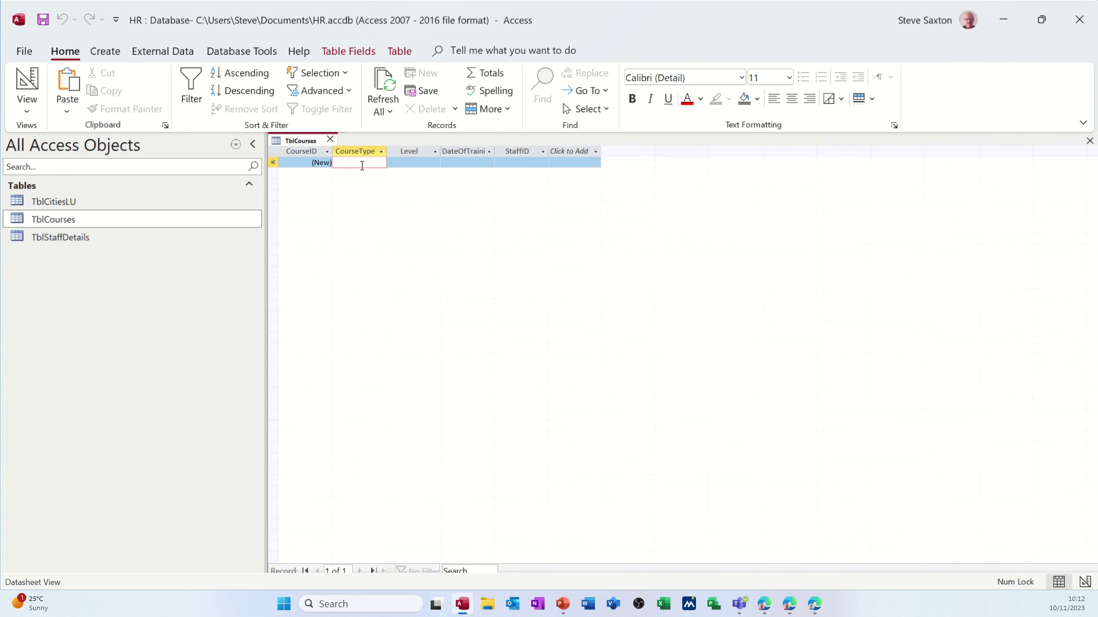
left_click(27, 86)
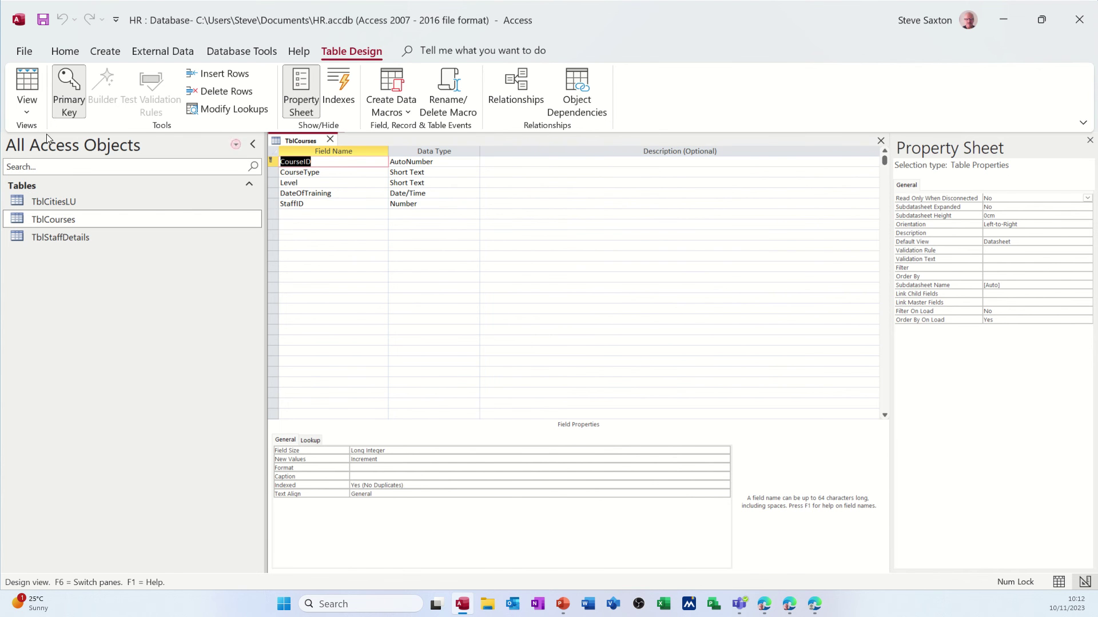
left_click(105, 57)
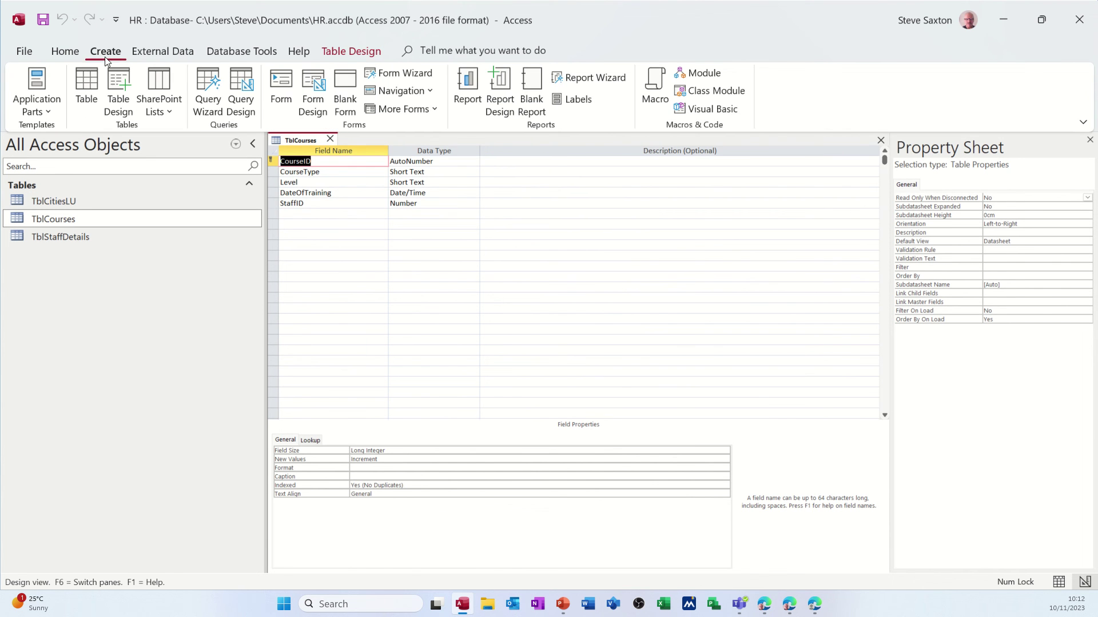
Create a table with one CourseName Short Text field and save it as TblCoursesLU without a primary key.
left_click(118, 92)
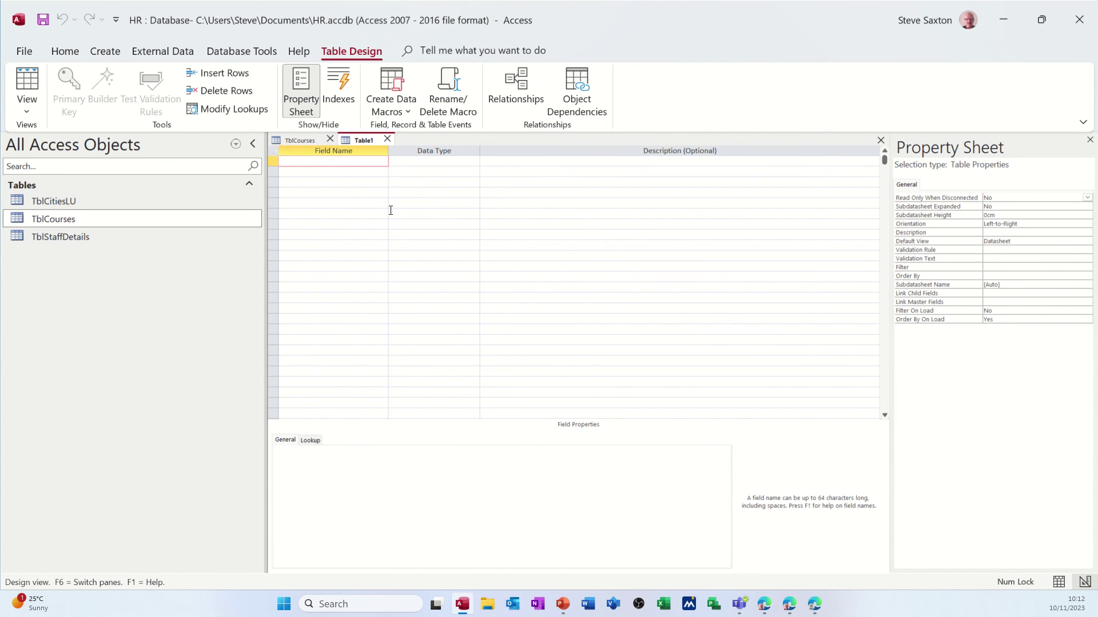
type("CourseName")
key("Tab")
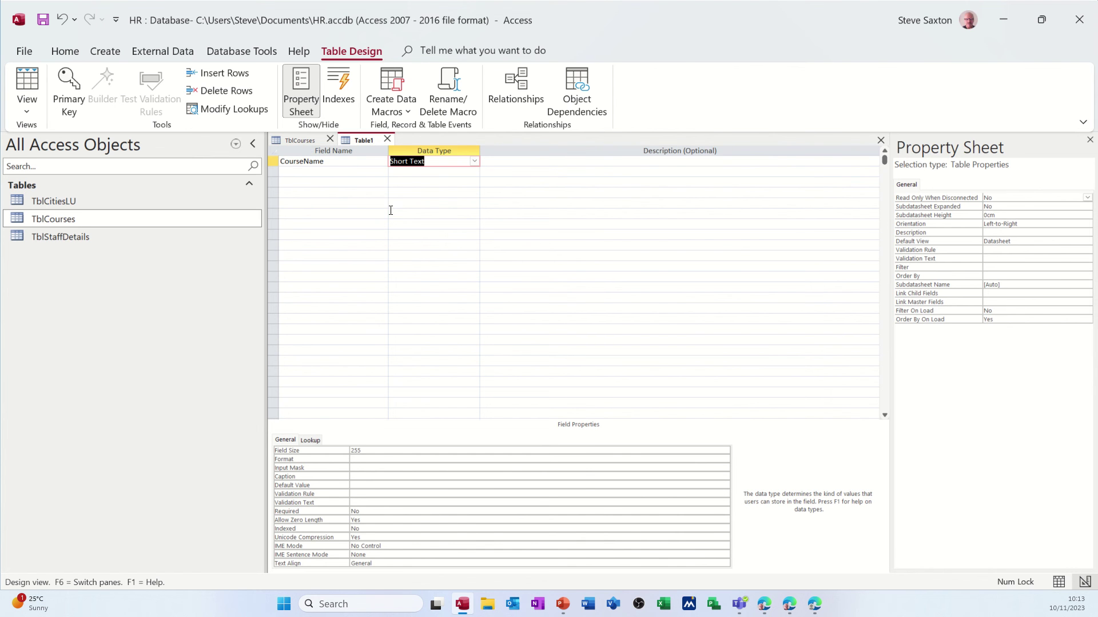
left_click(355, 172)
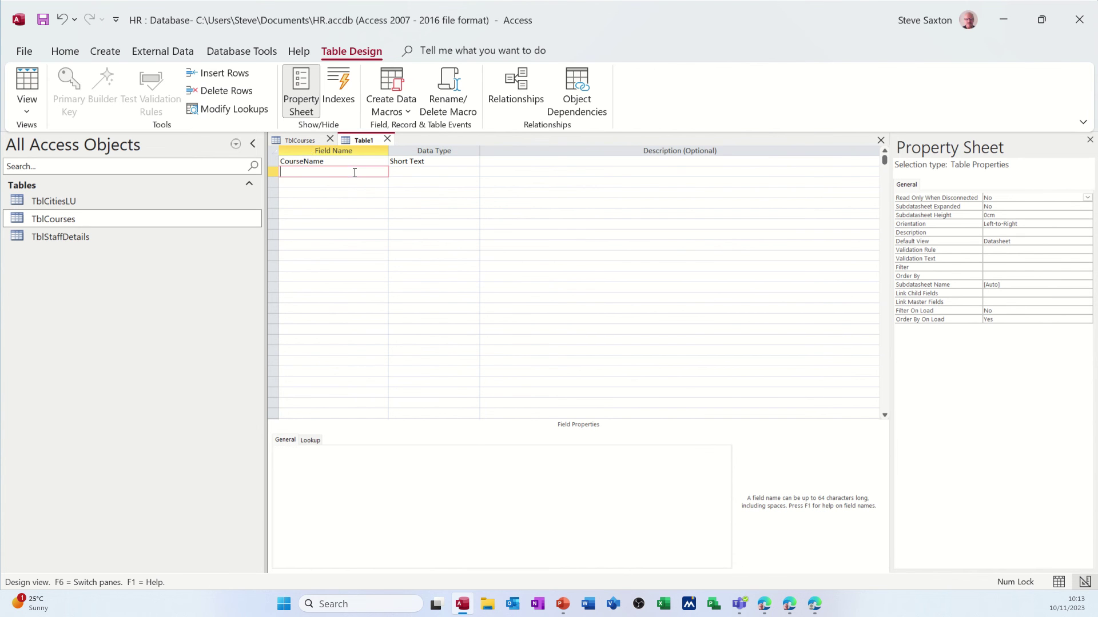
left_click(309, 160)
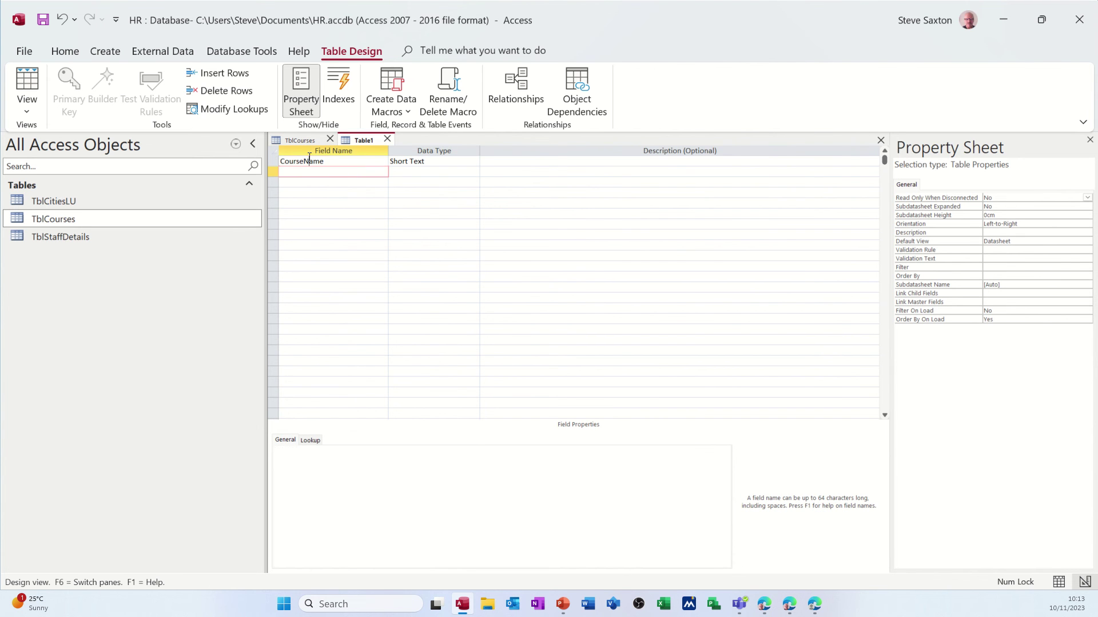
left_click(26, 86)
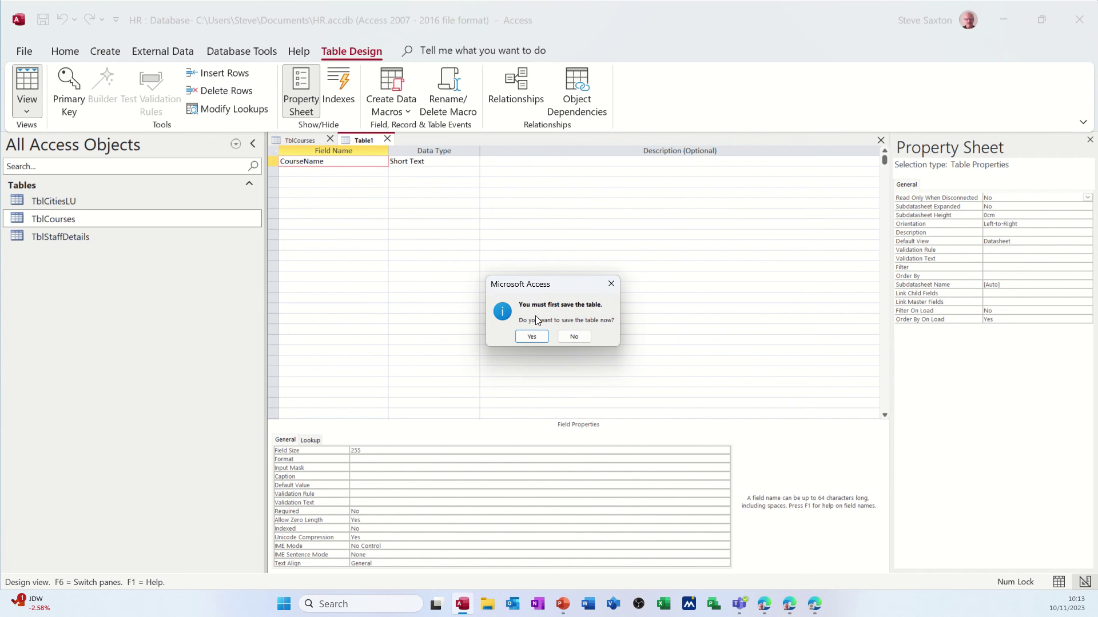
left_click(531, 336)
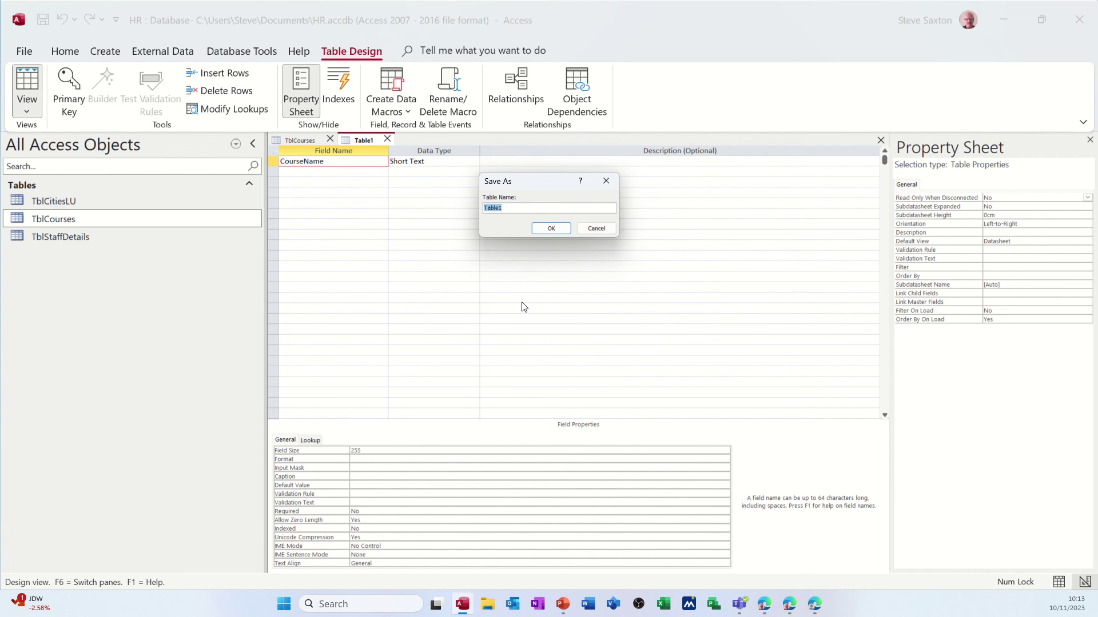
type("TblCoursesLU")
left_click(550, 230)
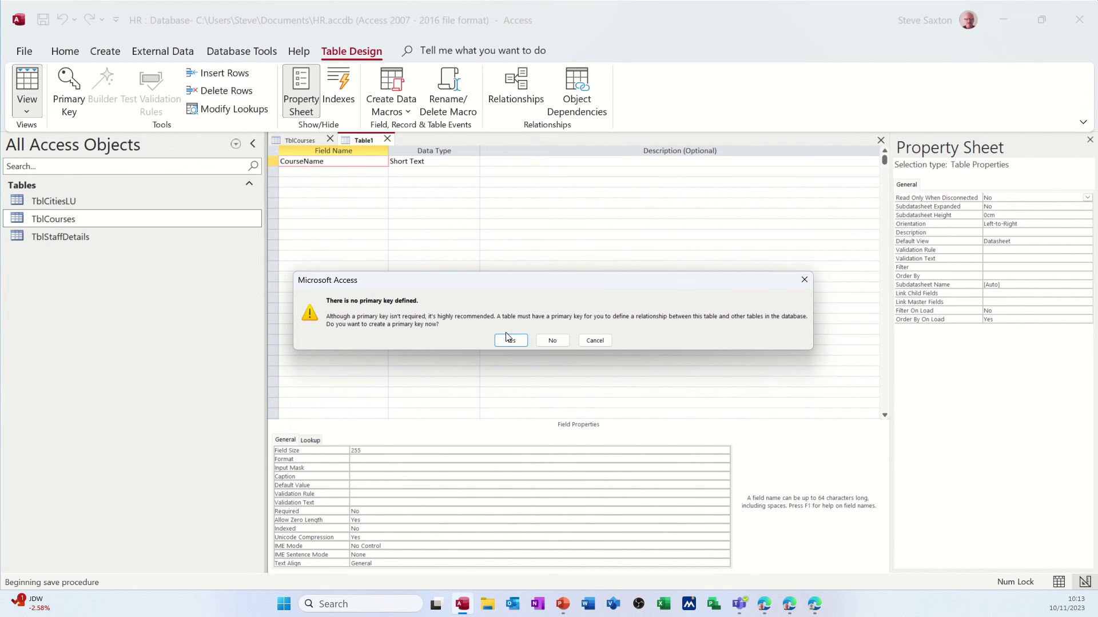
left_click(554, 342)
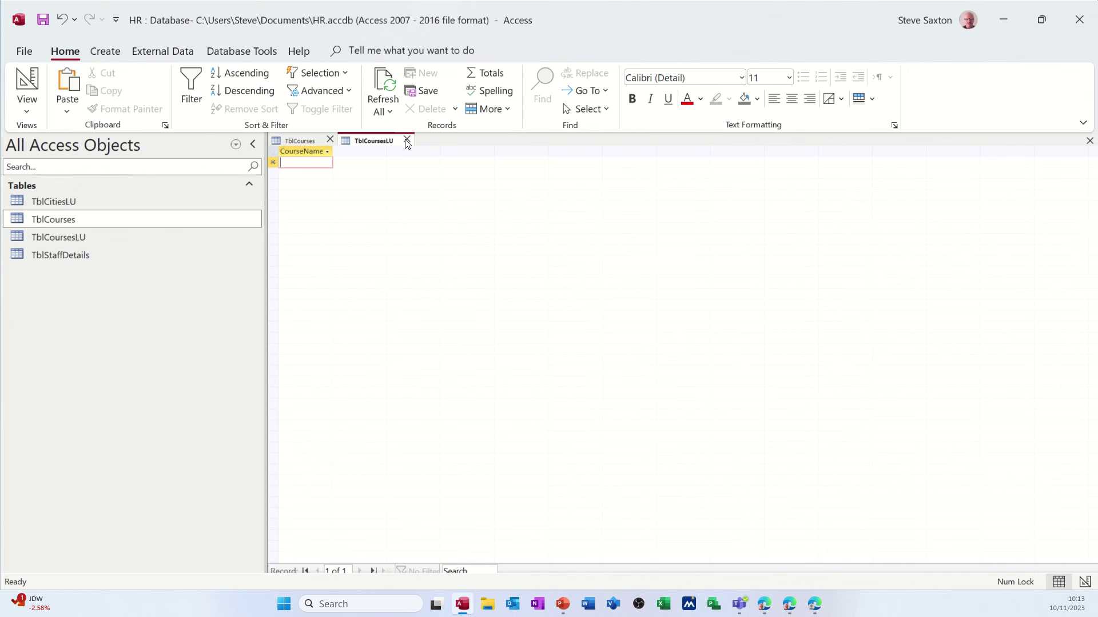
Enter Excel, Access, Word and PowerPoint as CourseName rows in TblCoursesLU, then close the table.
type("Excel")
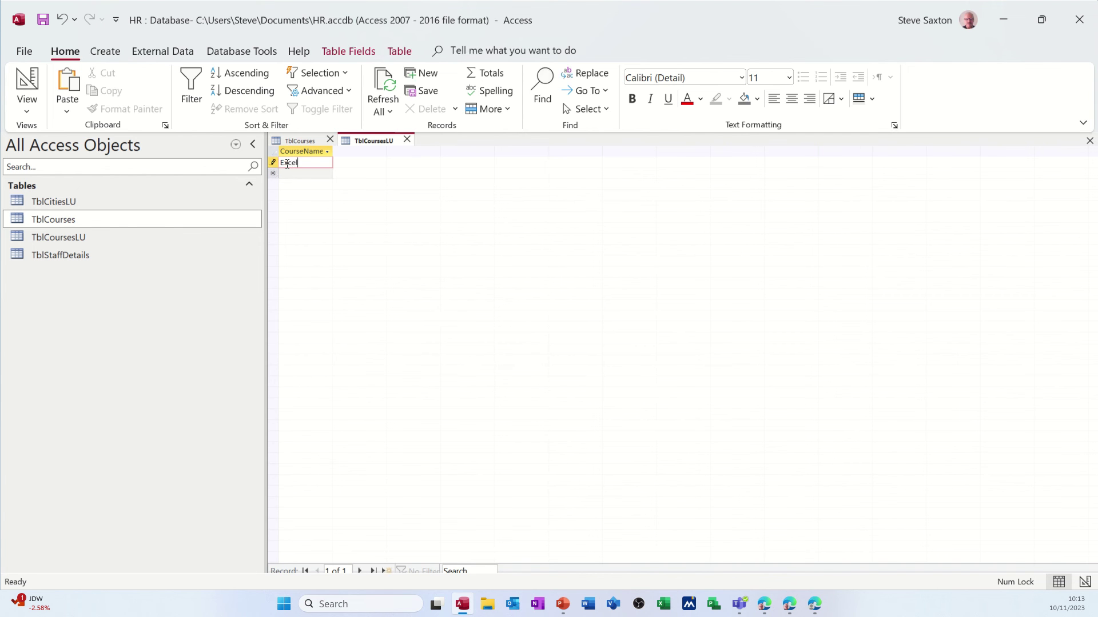
key("Return")
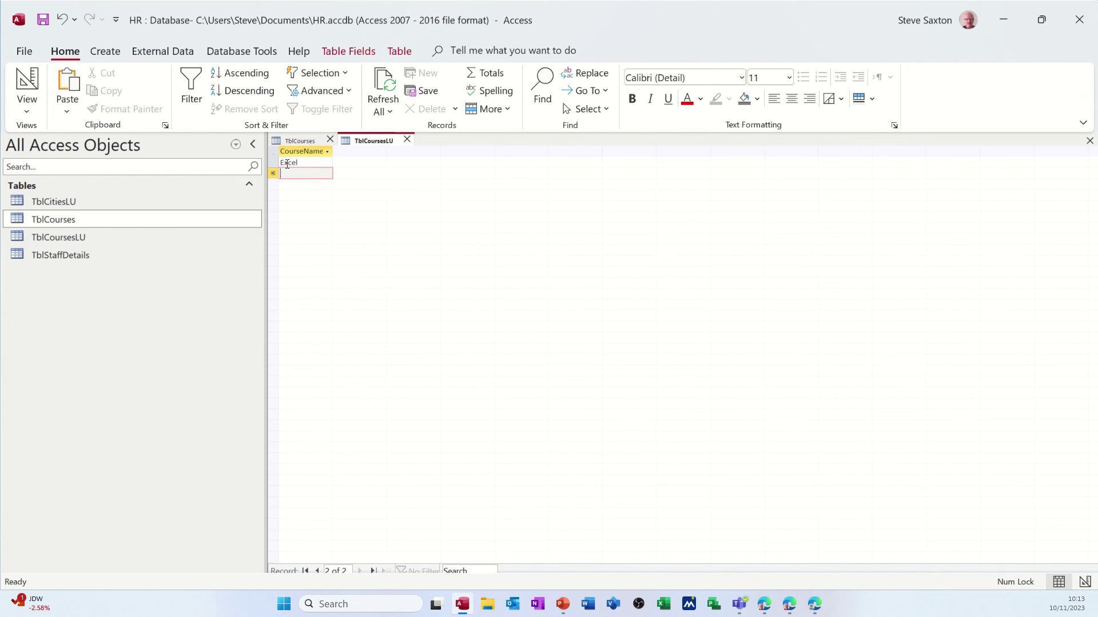
type("Access")
key("Return")
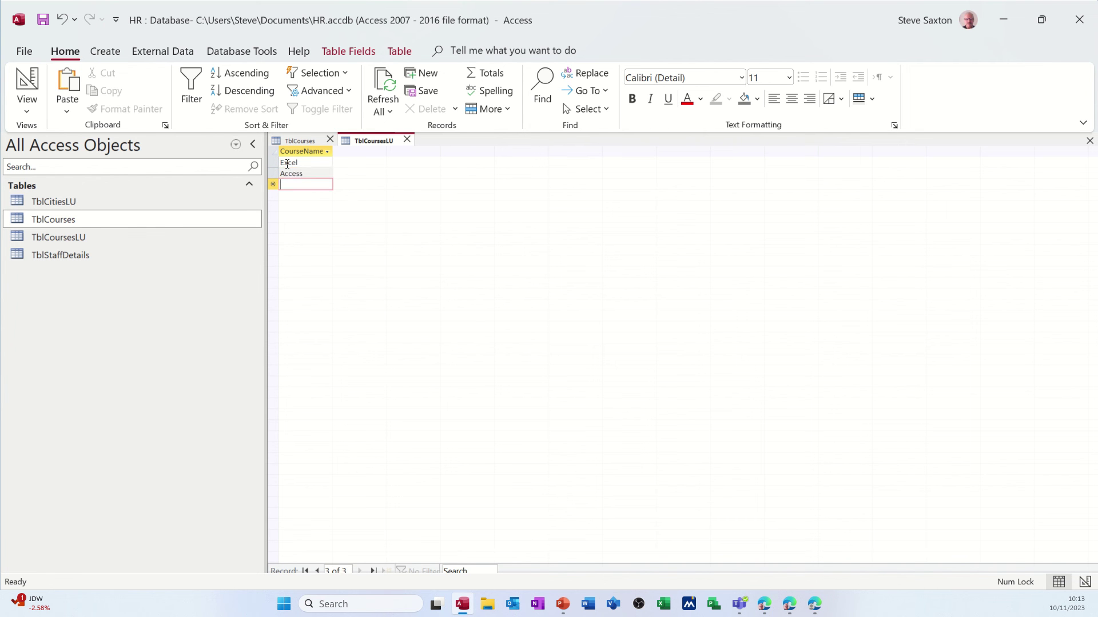
type("Word")
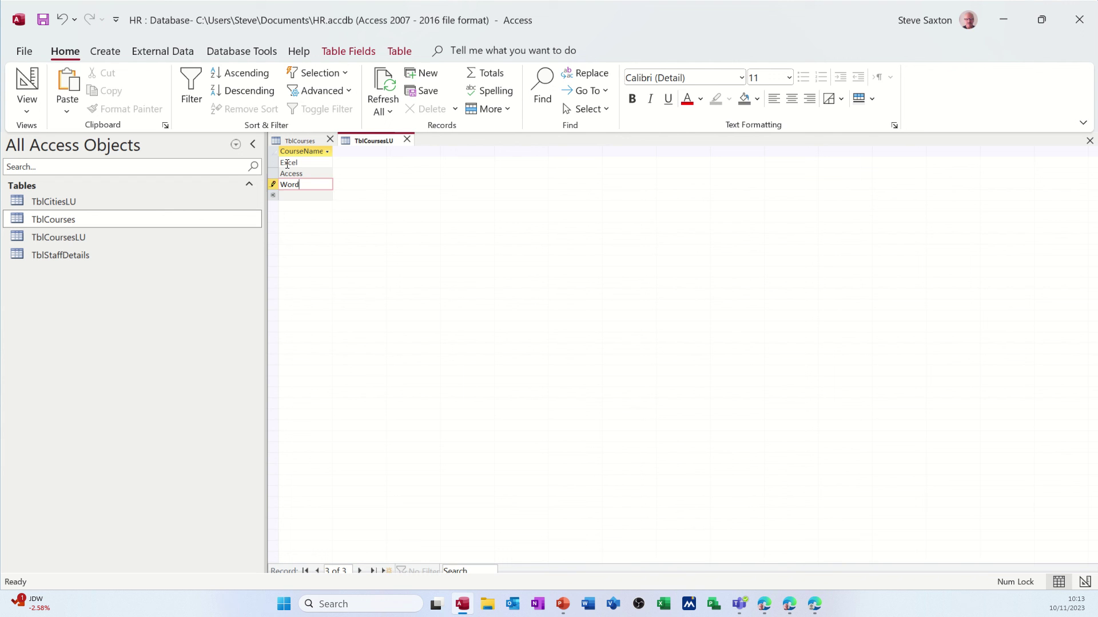
key("Return")
type("PowerPoint")
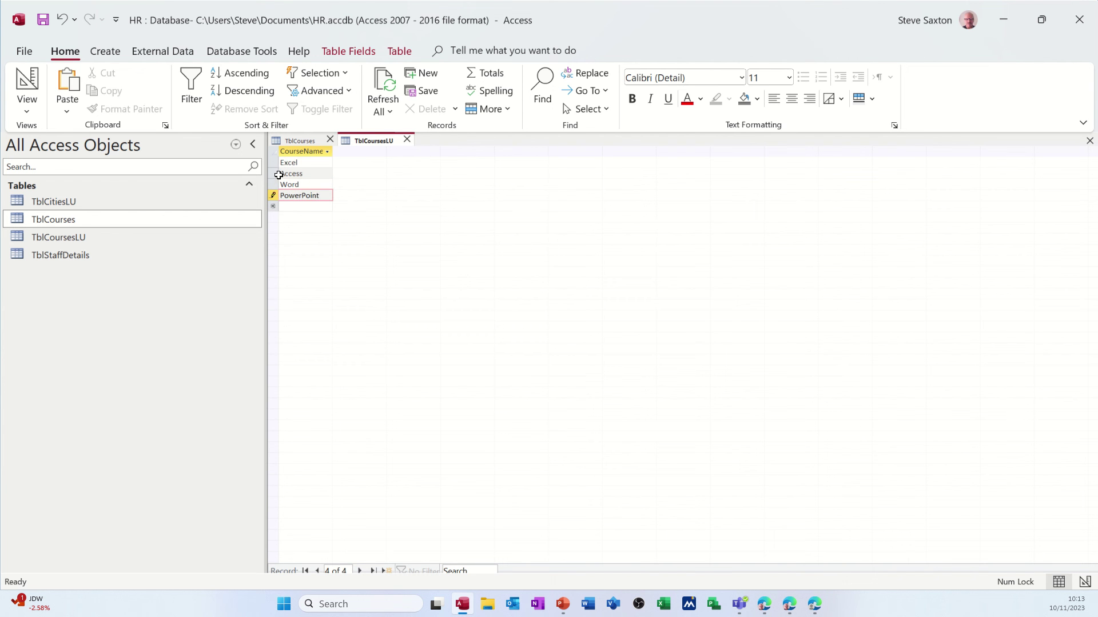
left_click(295, 206)
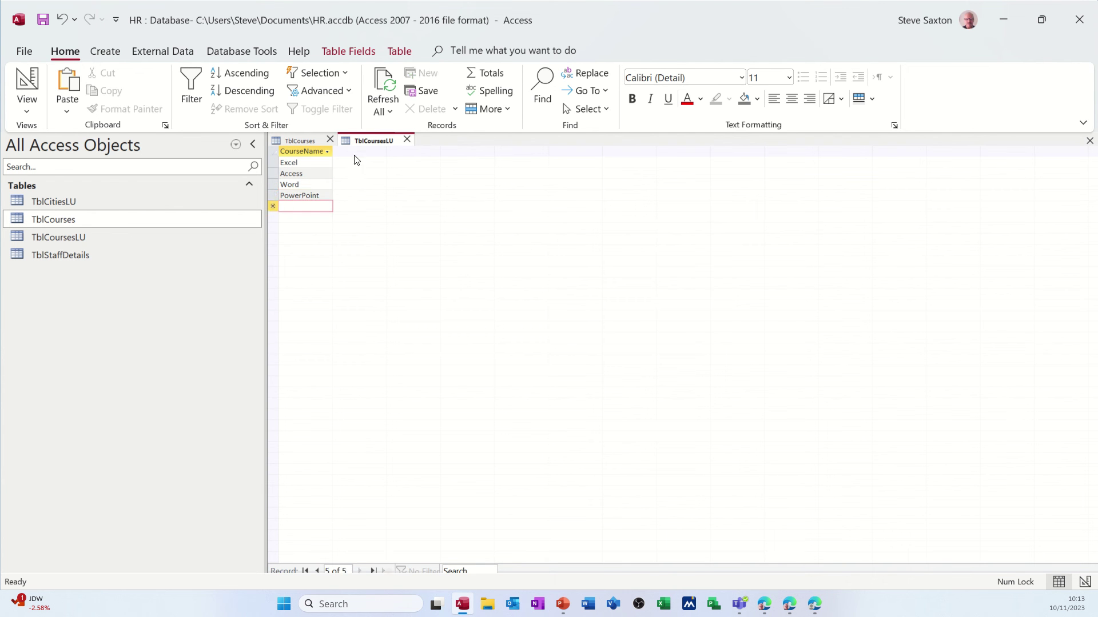
left_click(406, 141)
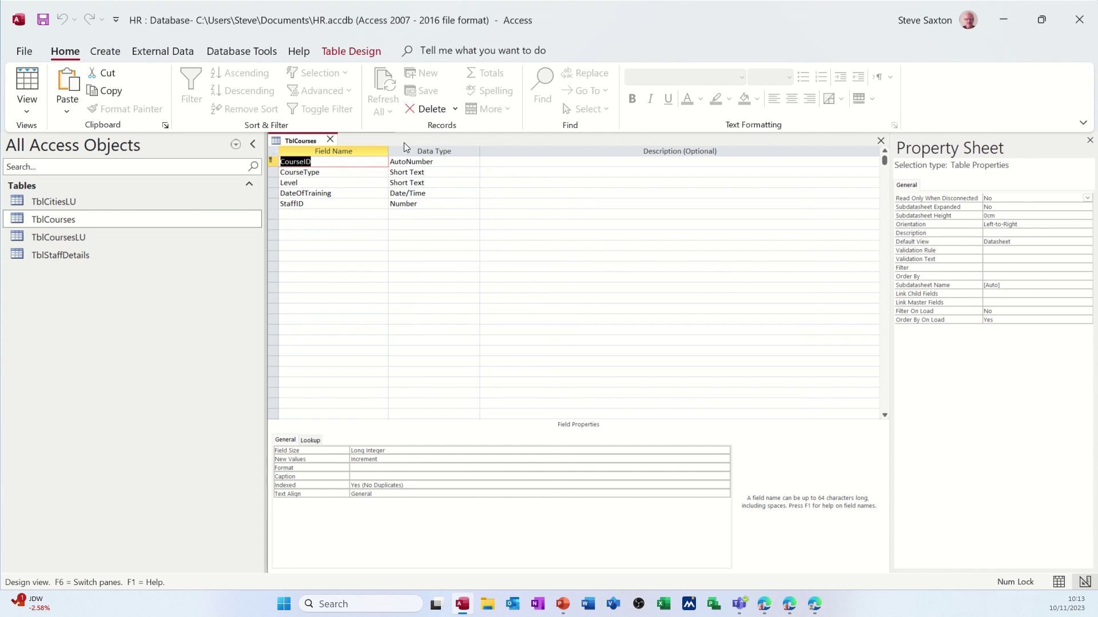
Reopen TblCourses in Design View and set CourseType's Display Control to Combo Box.
left_click(330, 140)
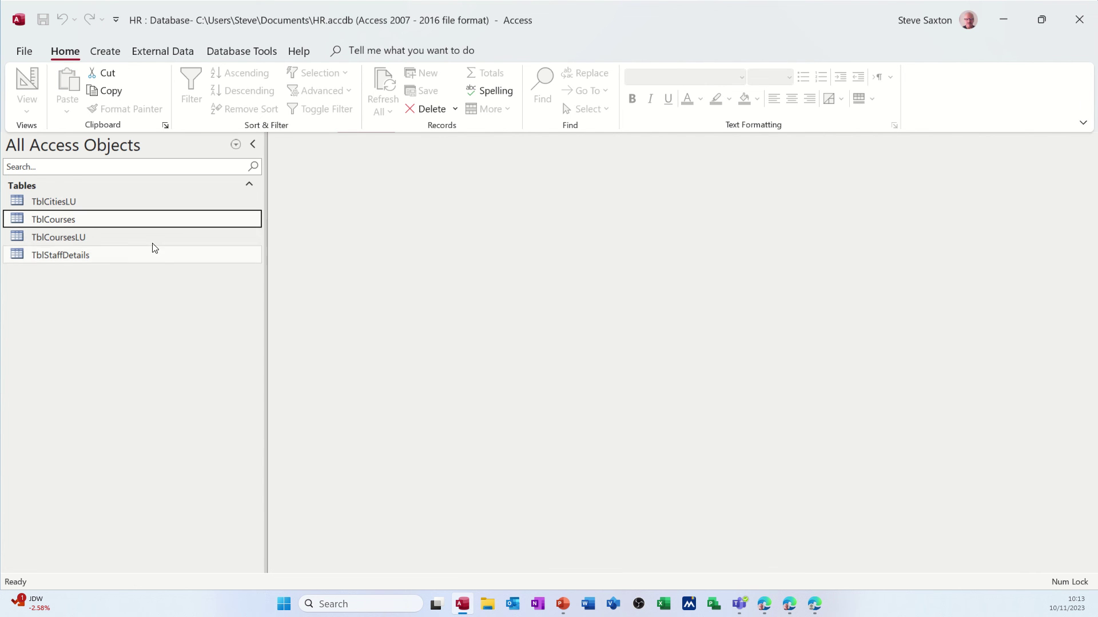
right_click(126, 223)
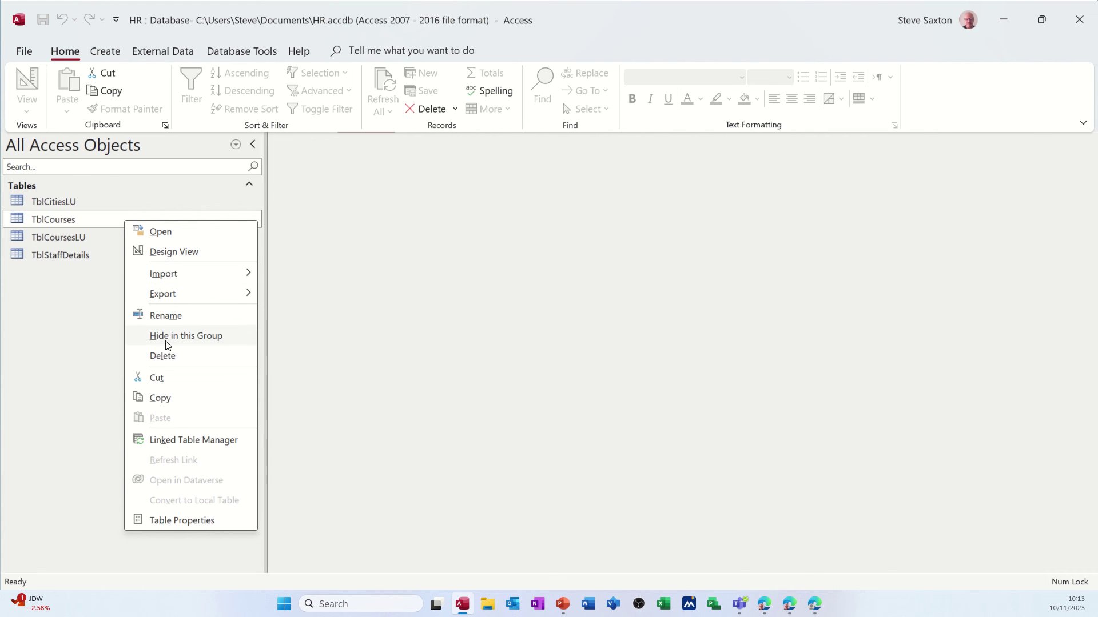
left_click(172, 252)
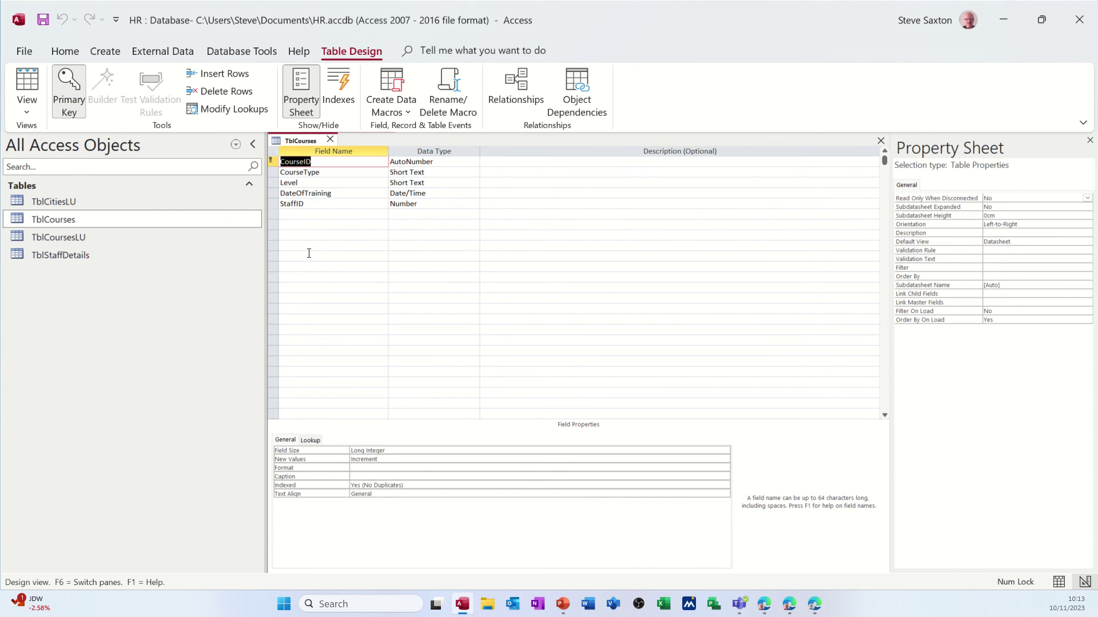
left_click(332, 172)
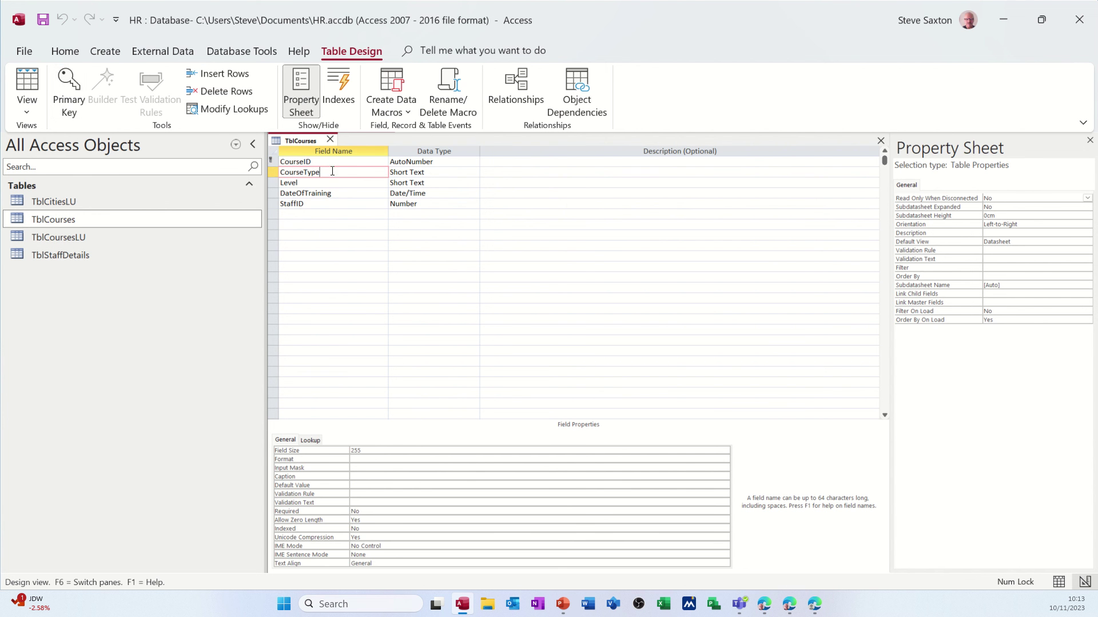
left_click(311, 441)
left_click(376, 452)
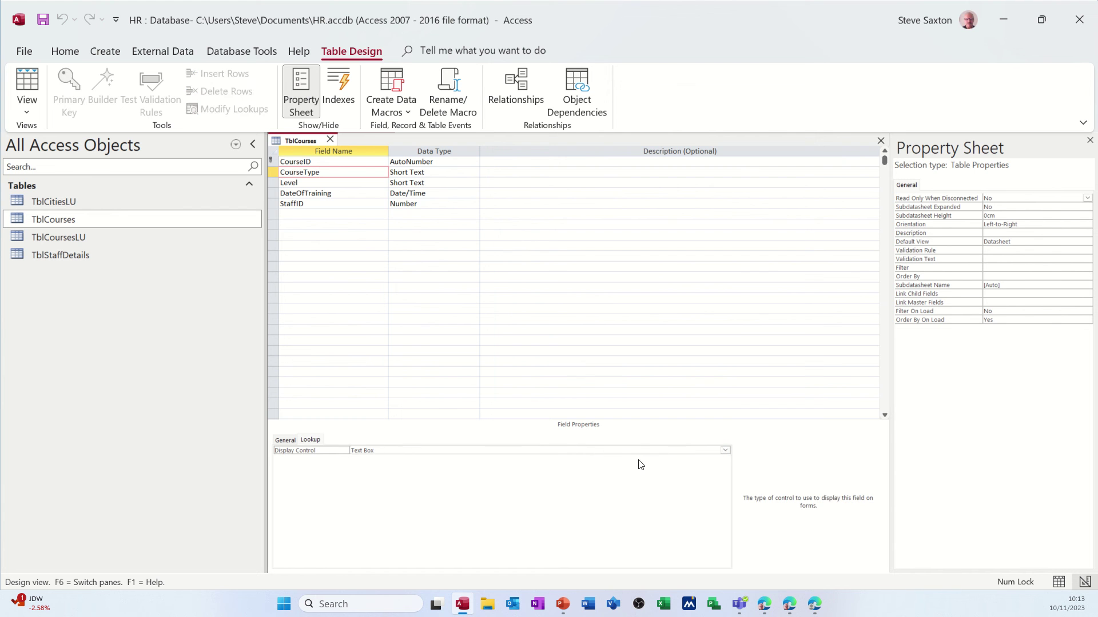
left_click(725, 451)
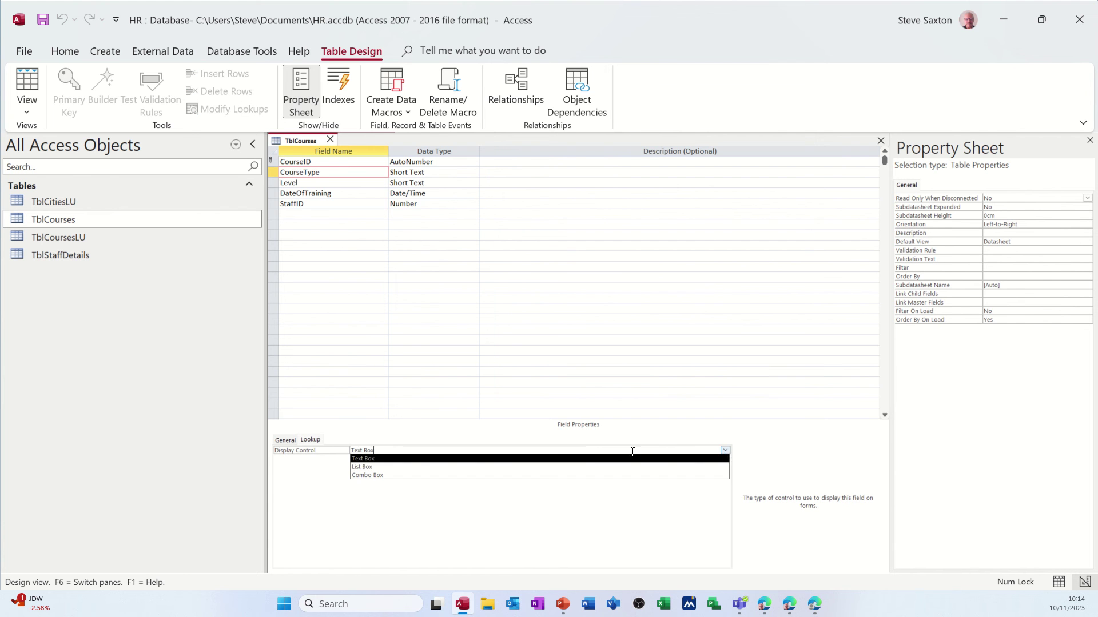
left_click(501, 475)
Set CourseType's Row Source to TblCoursesLU and Limit To List to Yes, then save the design.
left_click(416, 468)
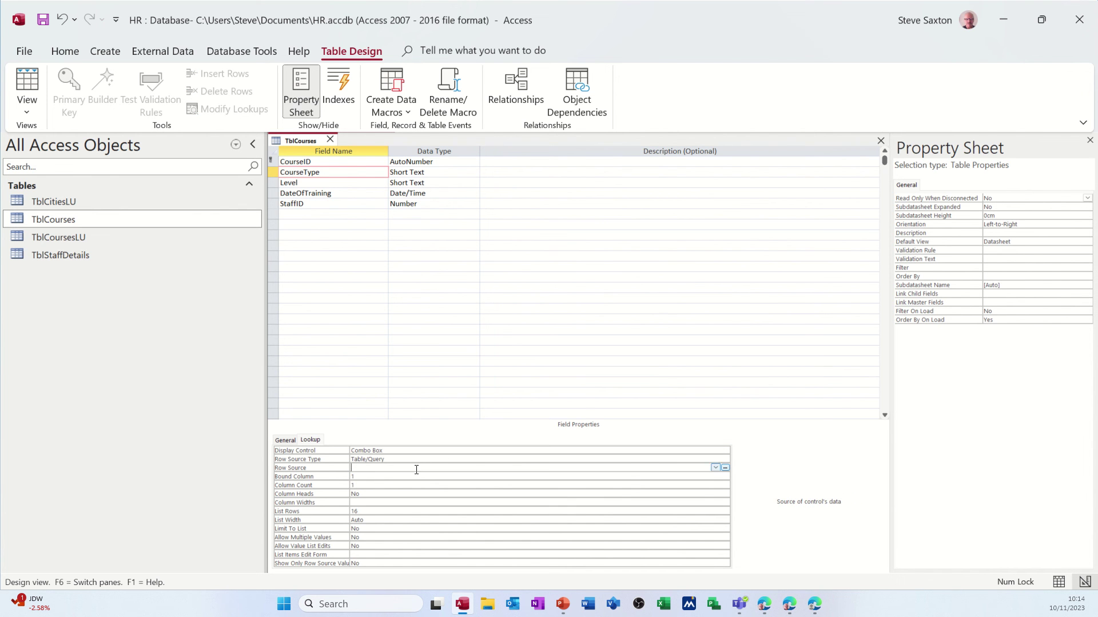
left_click(715, 468)
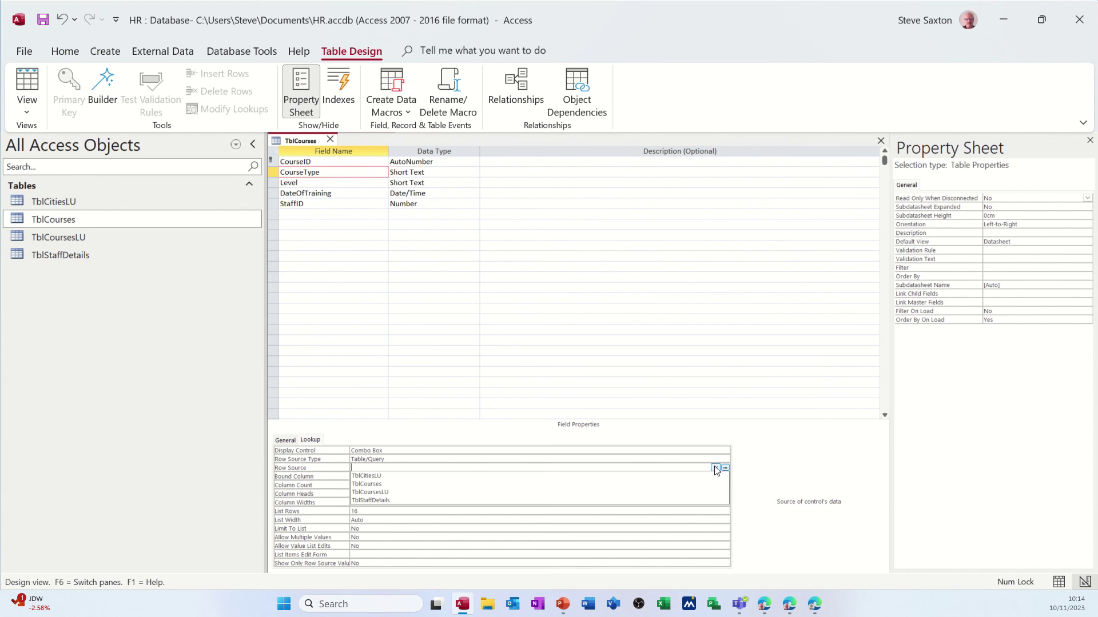
left_click(556, 492)
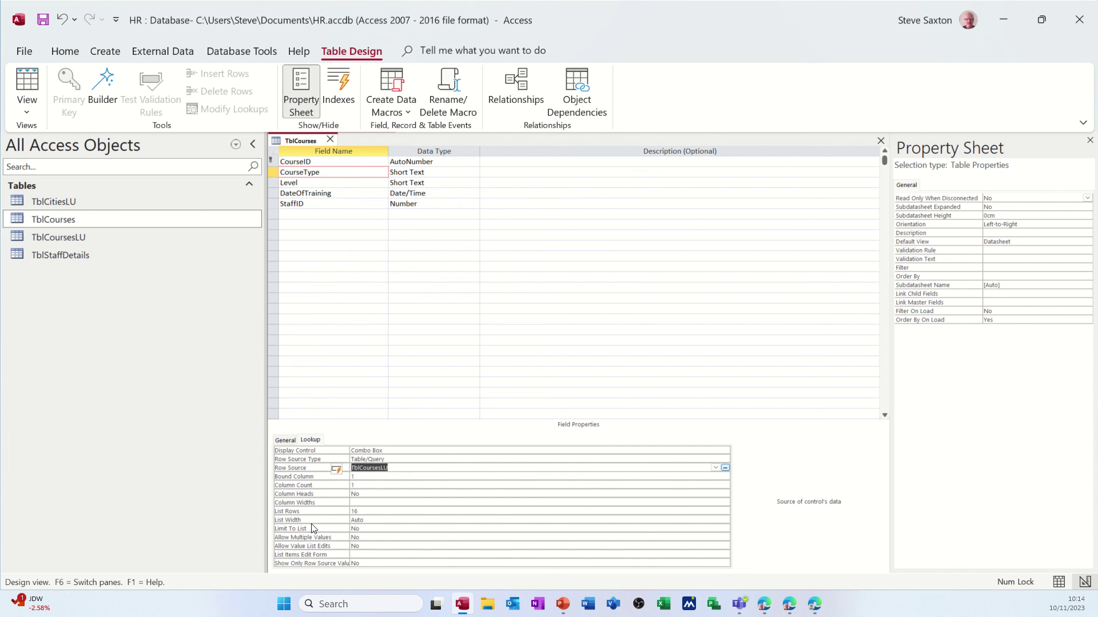
left_click(355, 529)
left_click(349, 528)
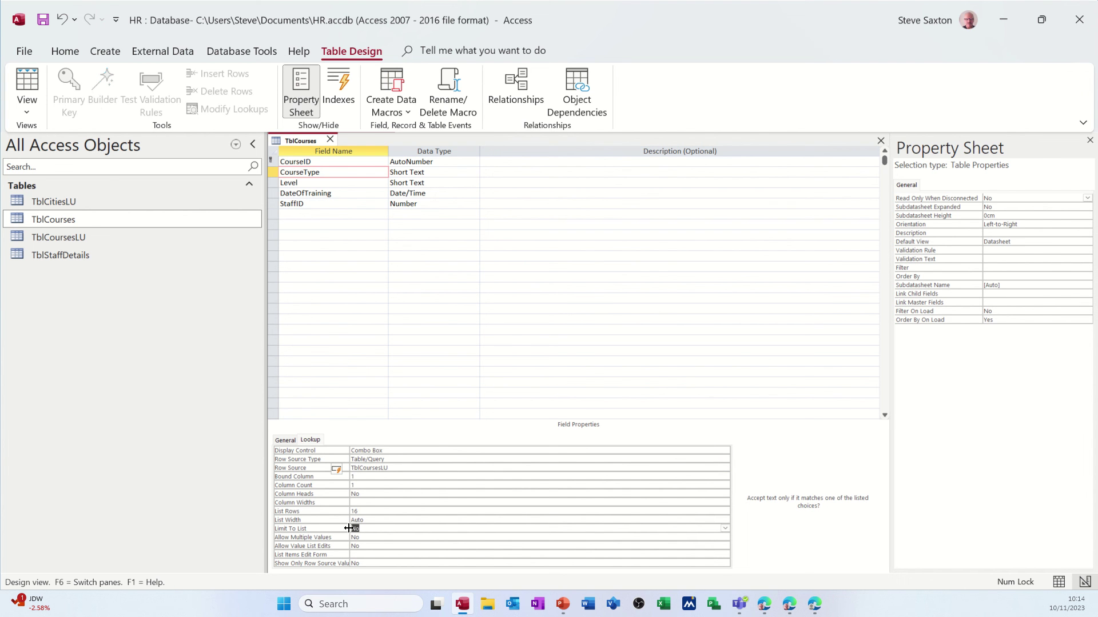
type("yes")
left_click(43, 20)
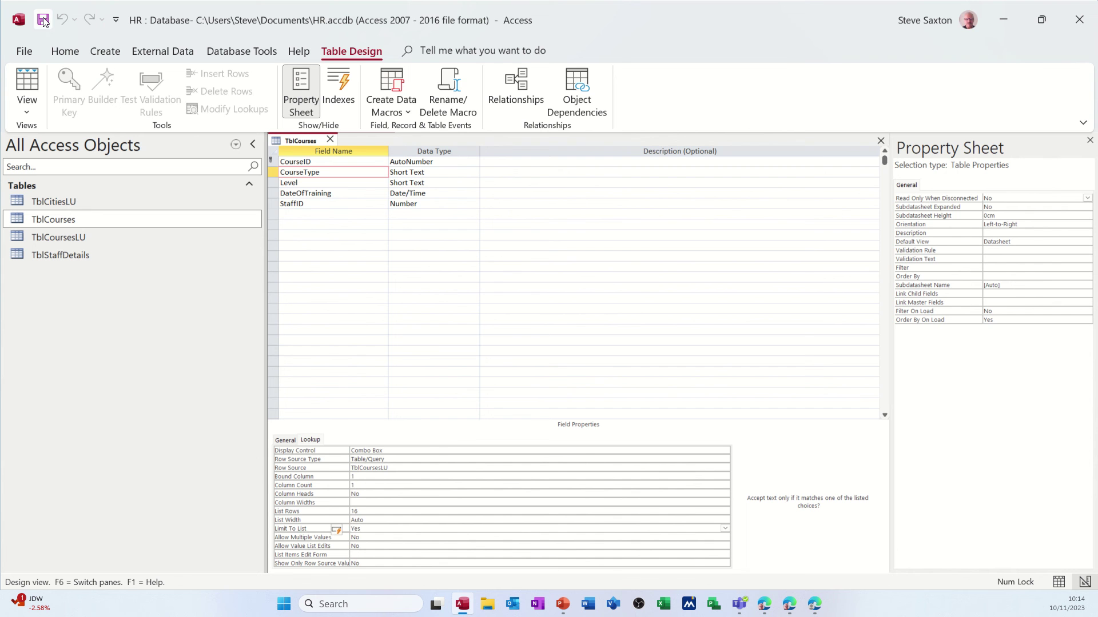
Switch TblCourses to Datasheet View and choose Excel and Level 1 for a new record.
left_click(26, 83)
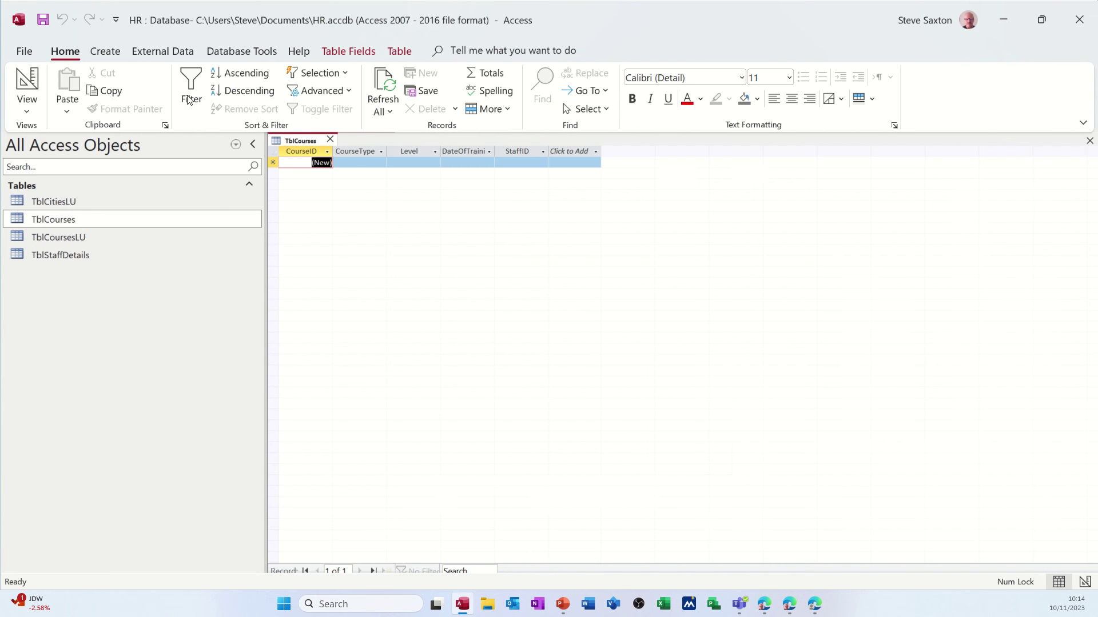
left_click(369, 163)
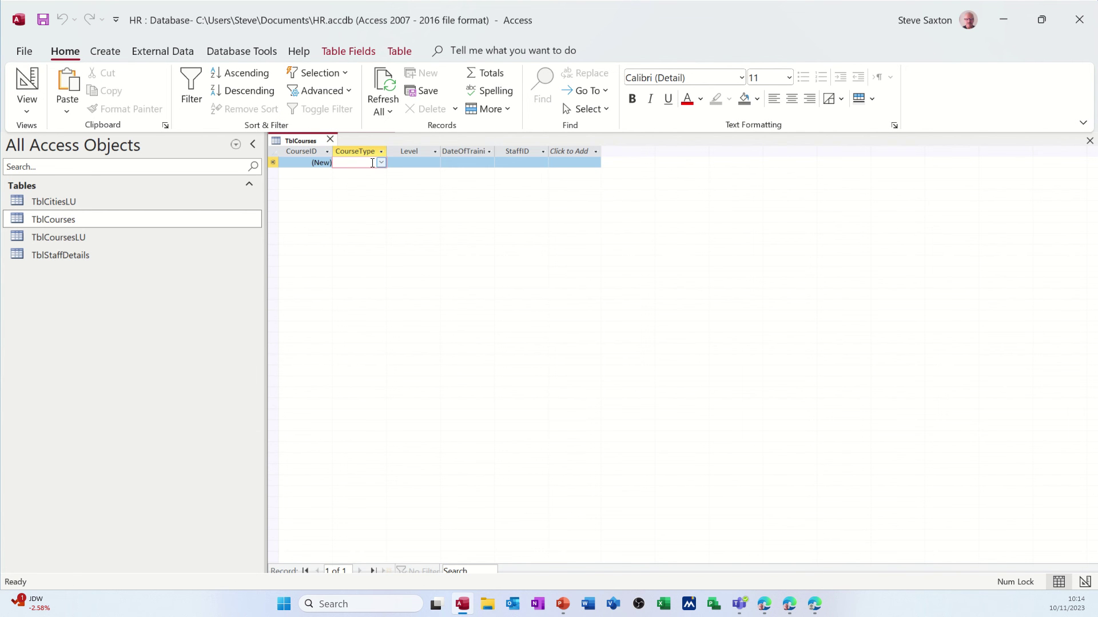
left_click(381, 163)
left_click(360, 173)
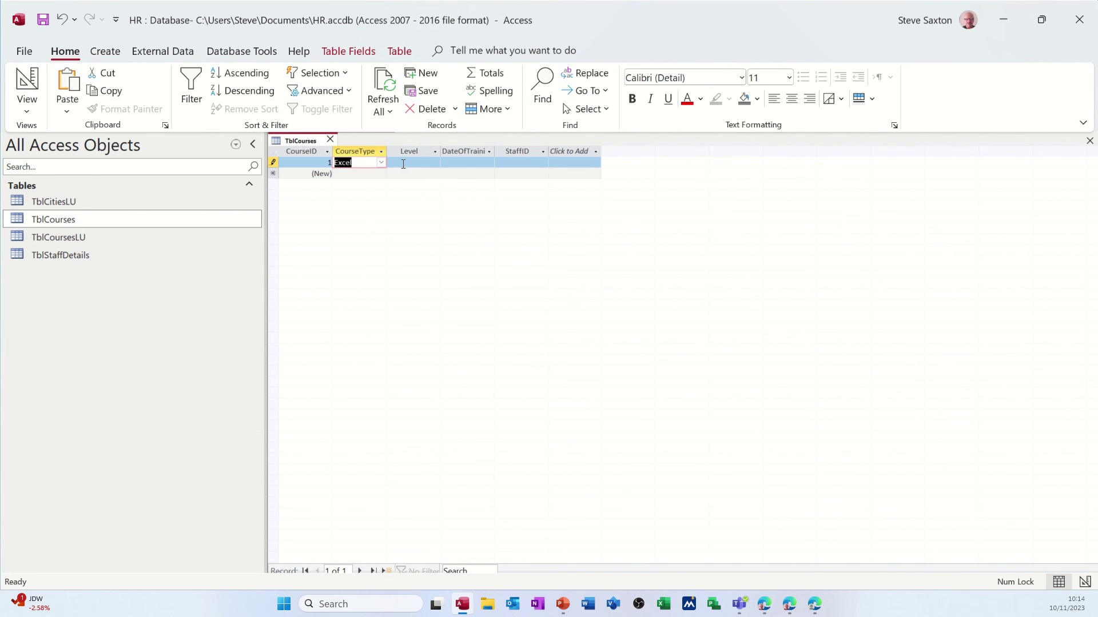
left_click(407, 163)
left_click(434, 163)
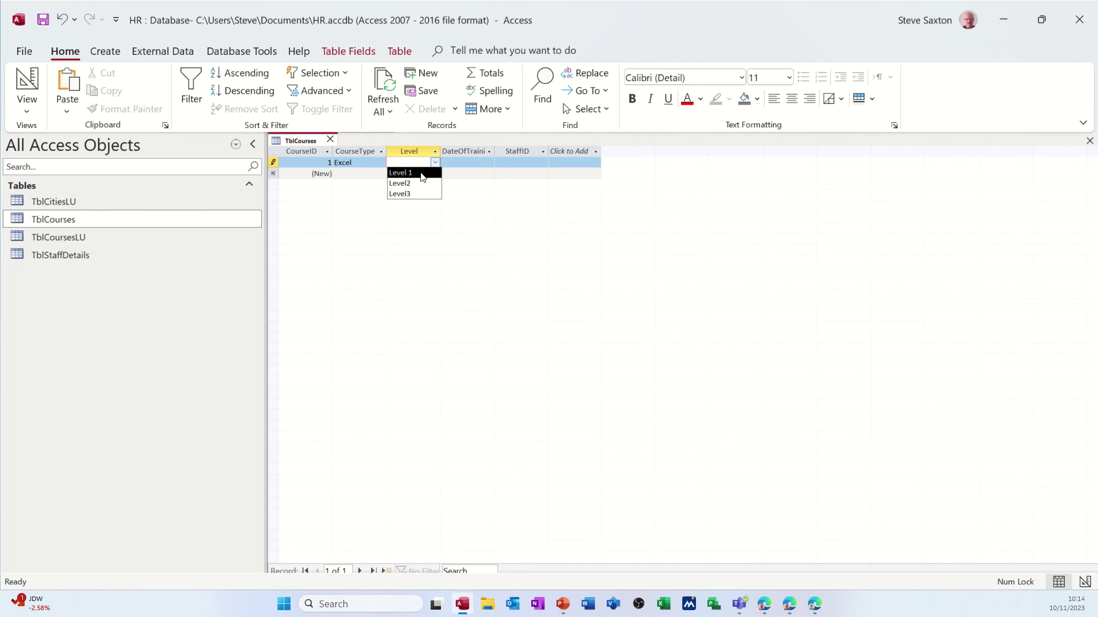
left_click(406, 172)
Fill in today's date 10/11/2023 and StaffID 1, save the record and close the table.
left_click(465, 162)
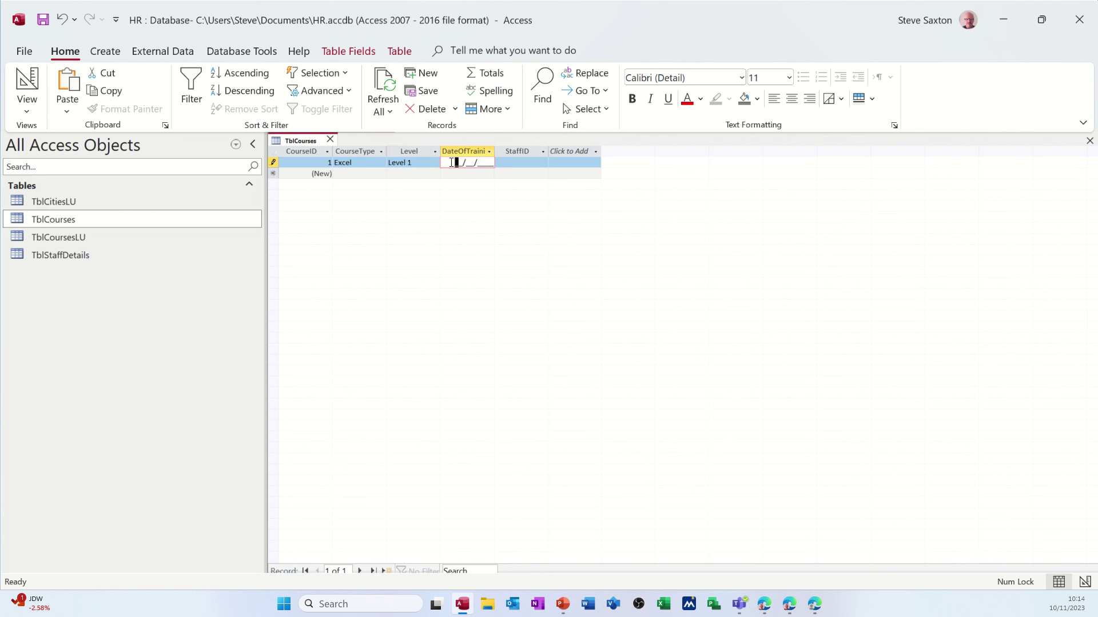
key("ctrl+semicolon")
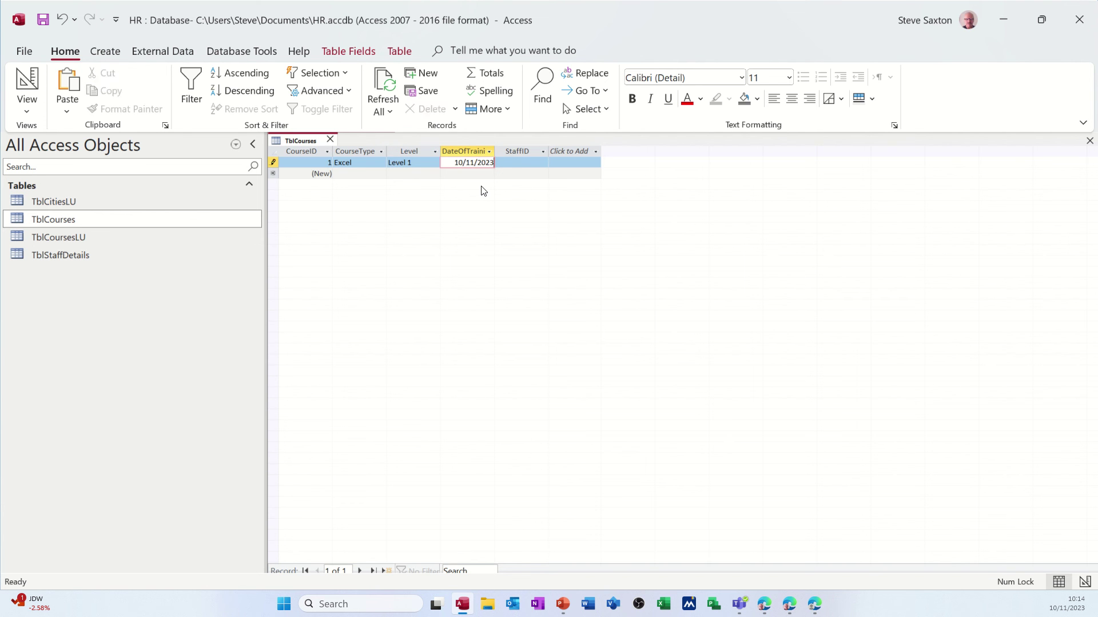
left_click(512, 162)
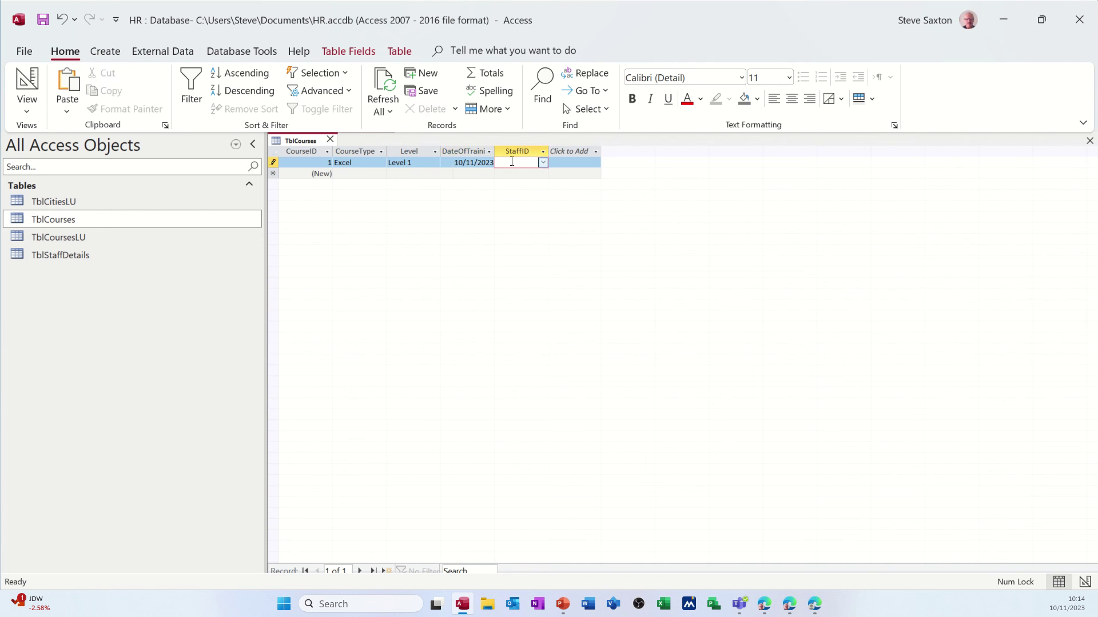
left_click(542, 162)
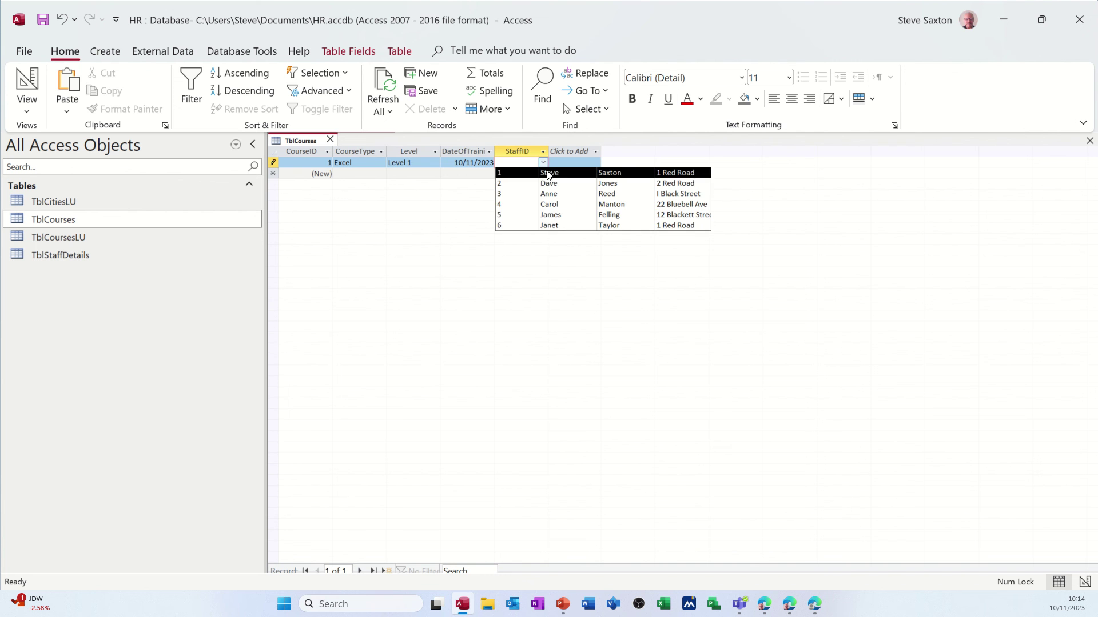
left_click(547, 172)
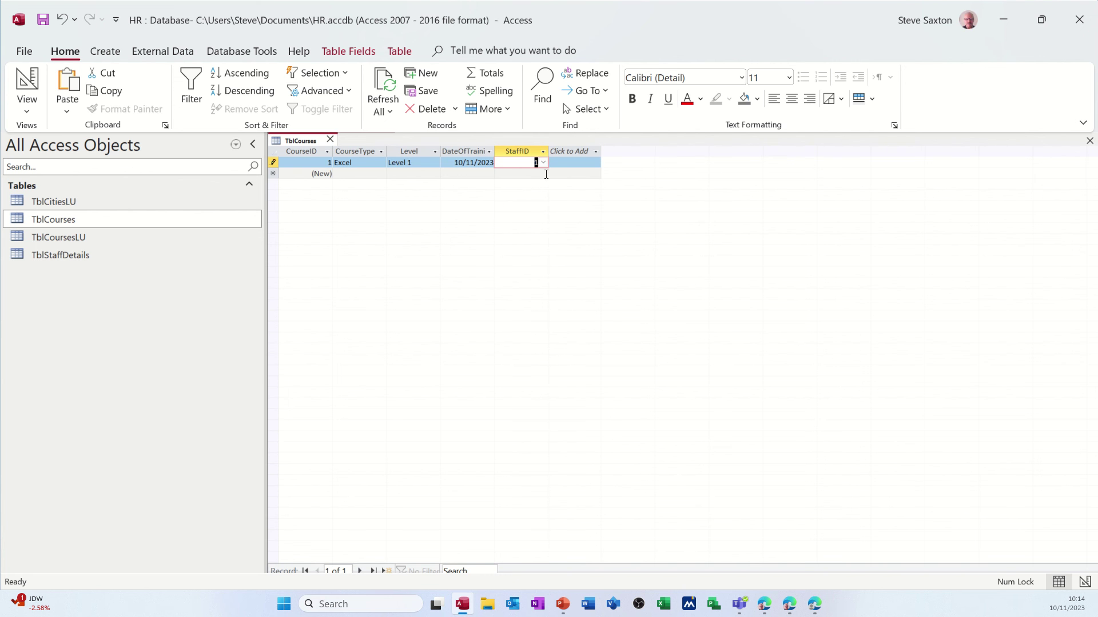
left_click(367, 174)
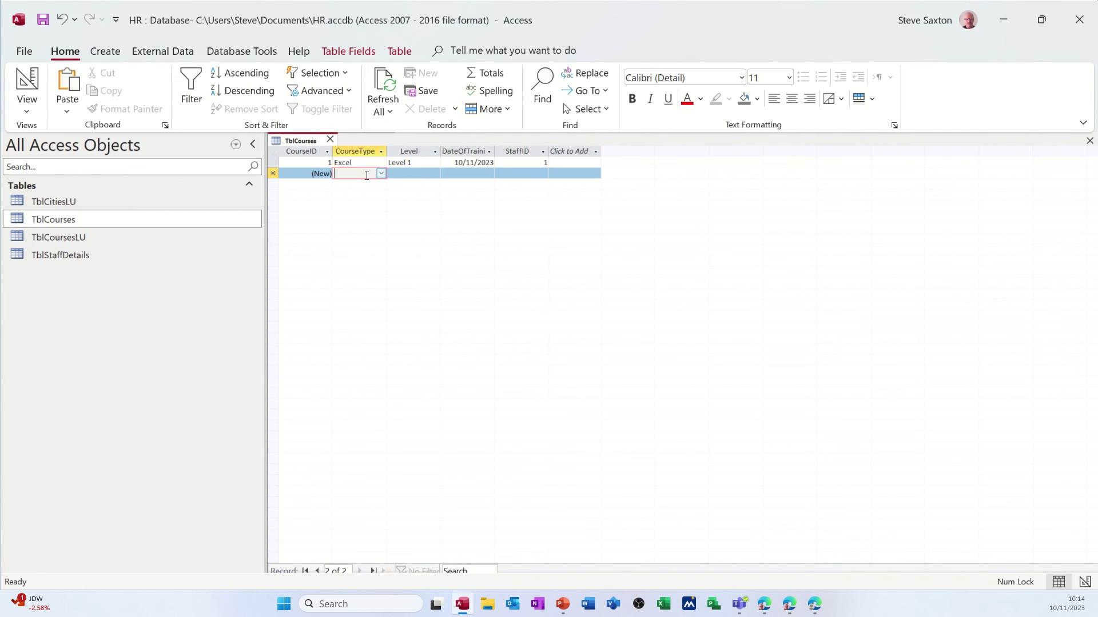
left_click(330, 140)
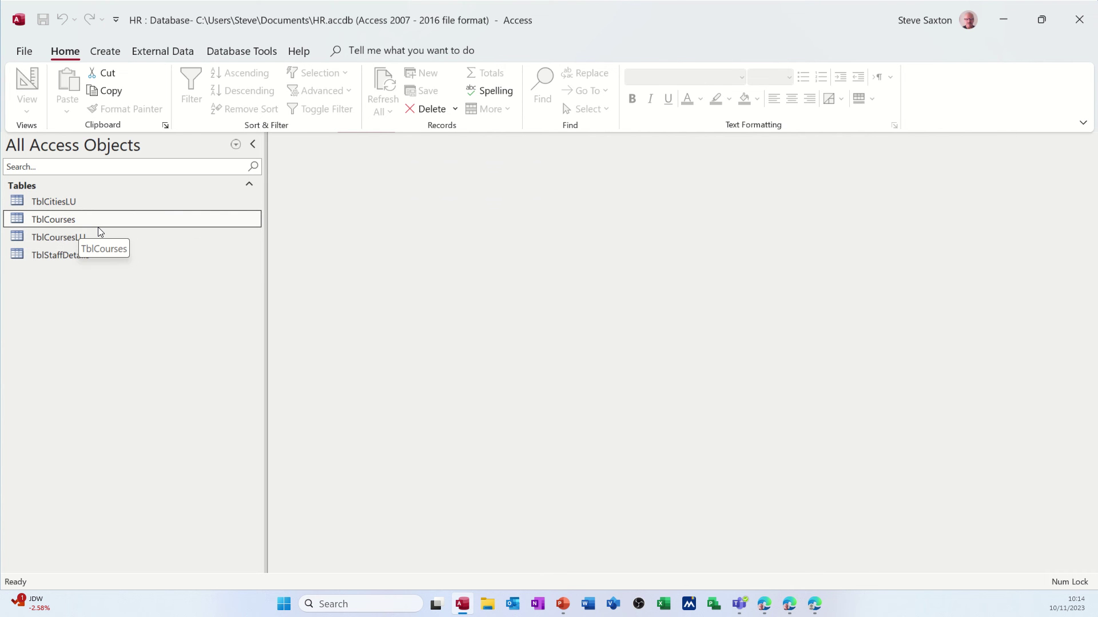
Start a new query design with TblStaffDetails and TblCourses, enlarging both field lists.
left_click(107, 53)
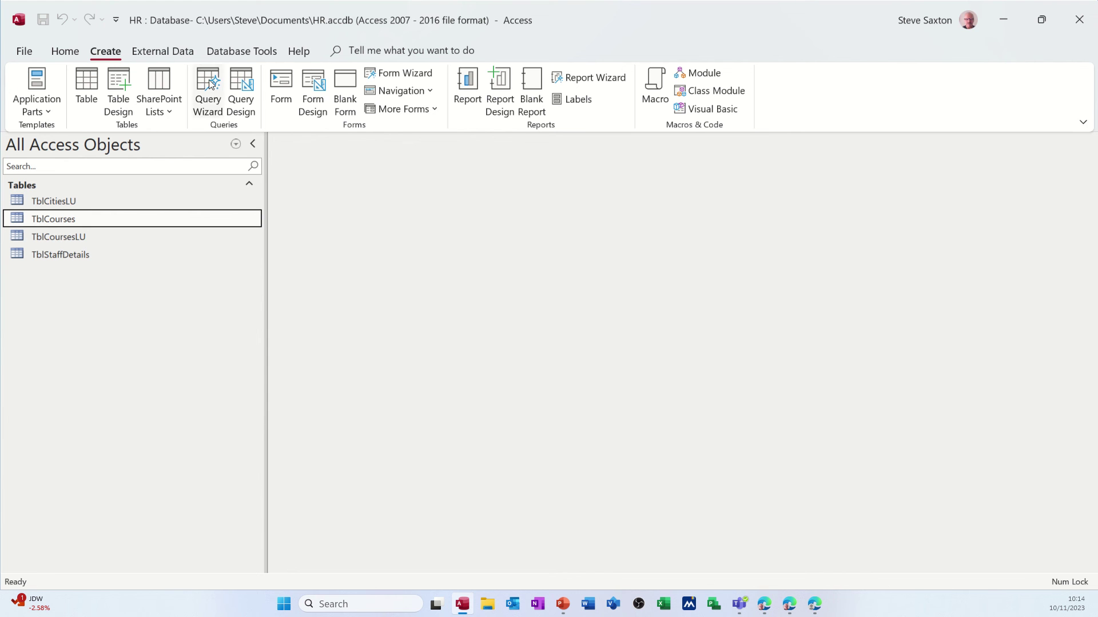
left_click(239, 94)
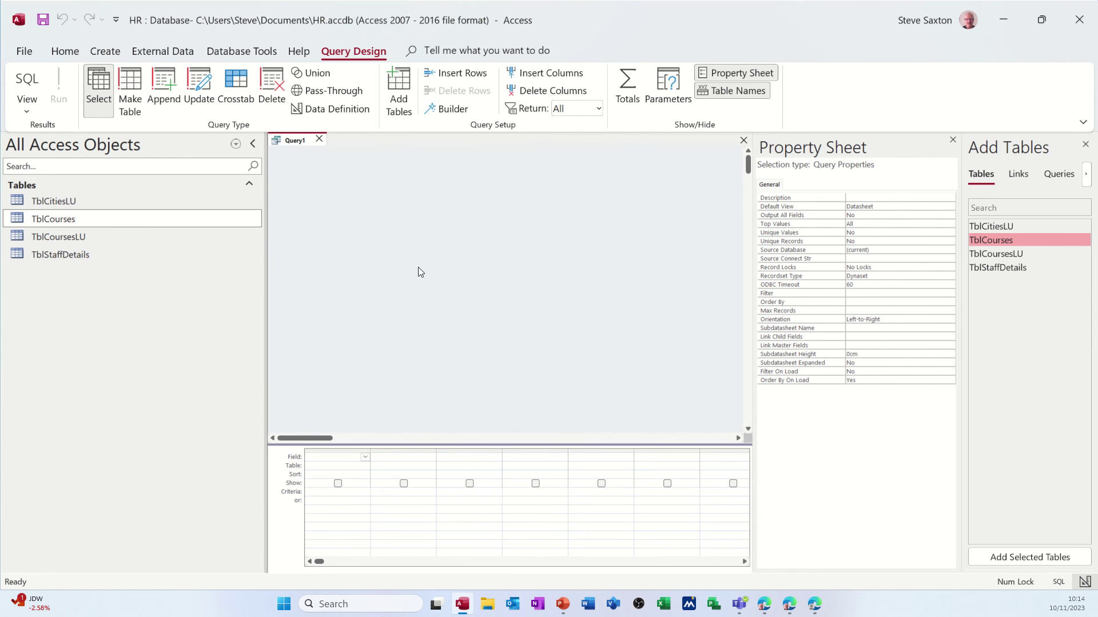
left_click(952, 140)
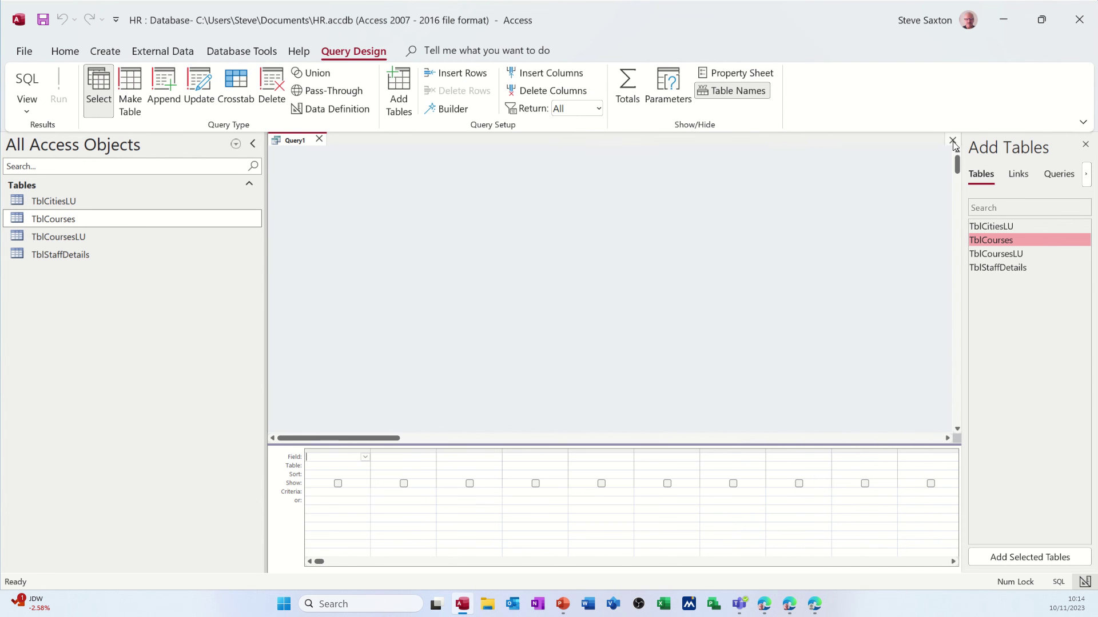
left_click(1086, 145)
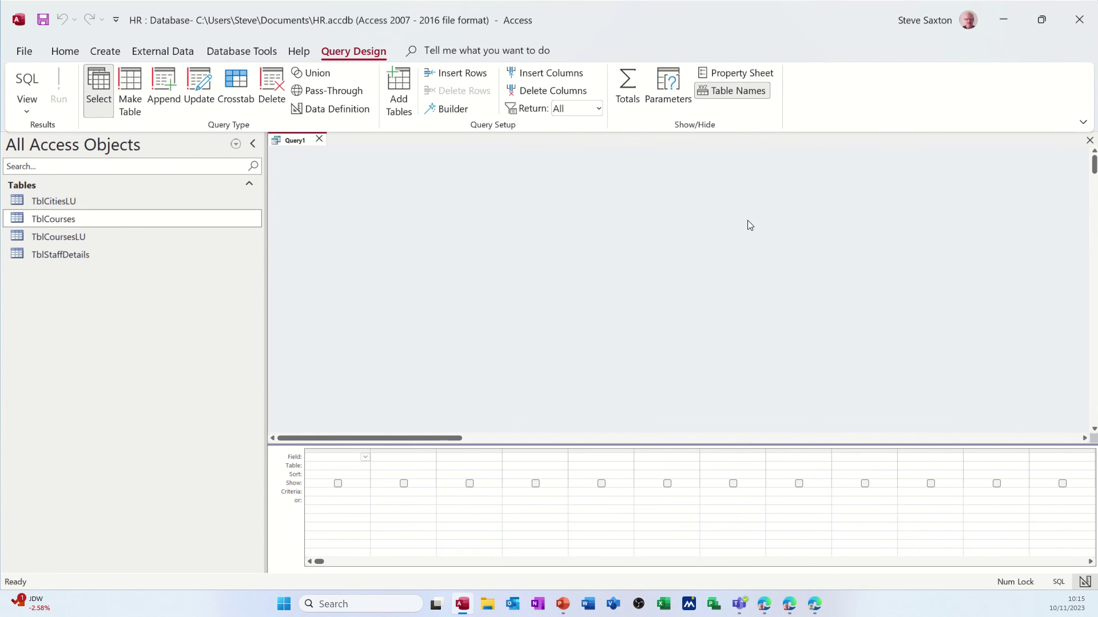
left_click_drag(109, 257, 404, 214)
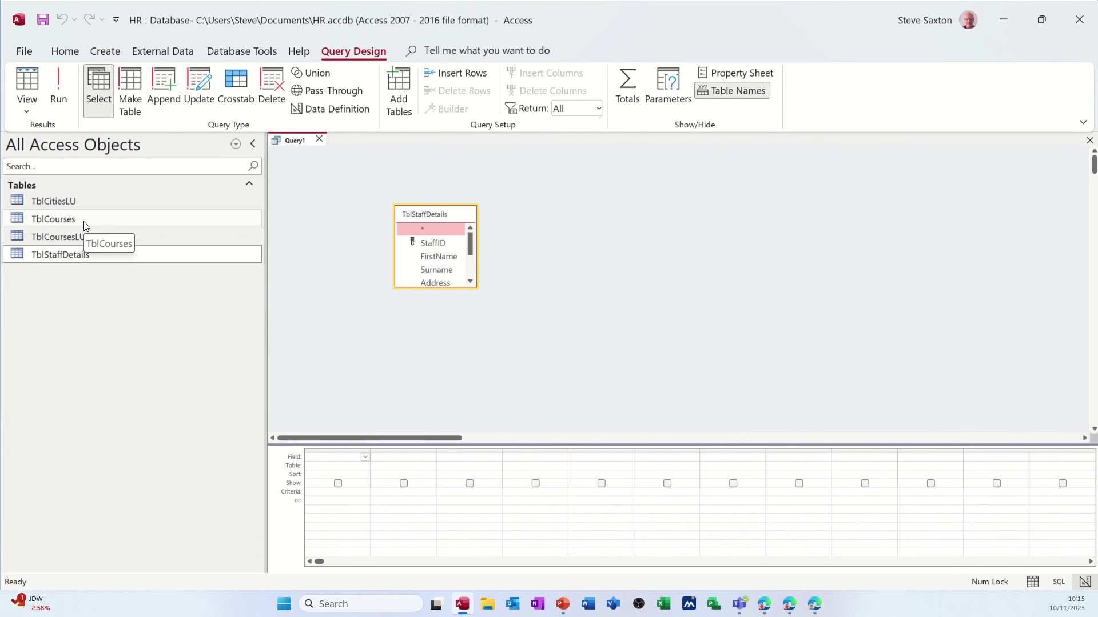
left_click_drag(86, 222, 627, 248)
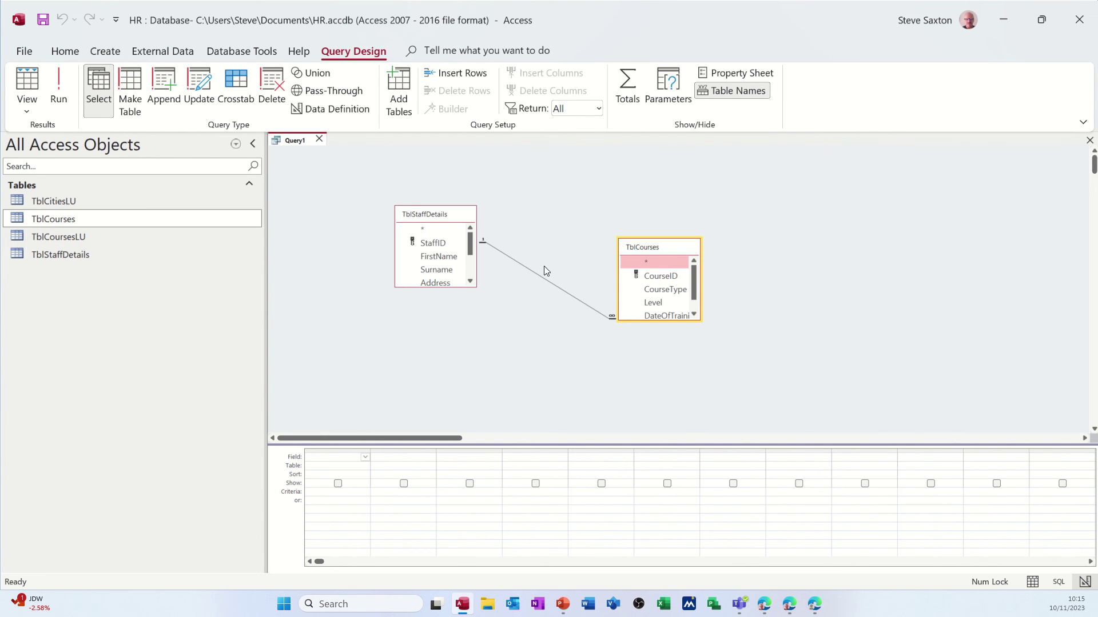
left_click_drag(446, 288, 448, 362)
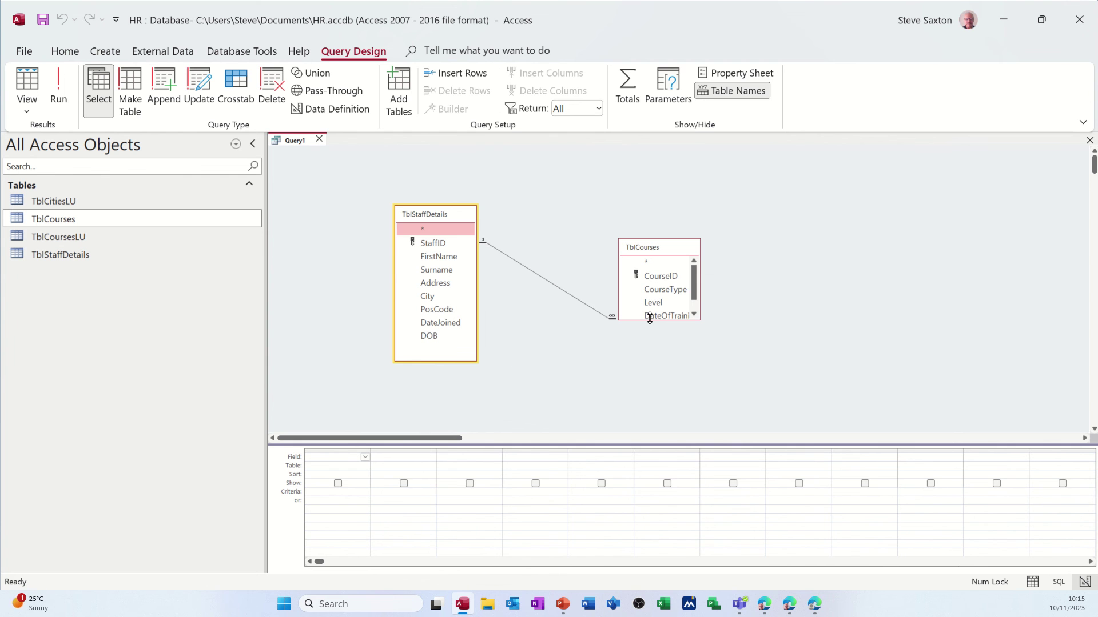
left_click_drag(650, 320, 662, 380)
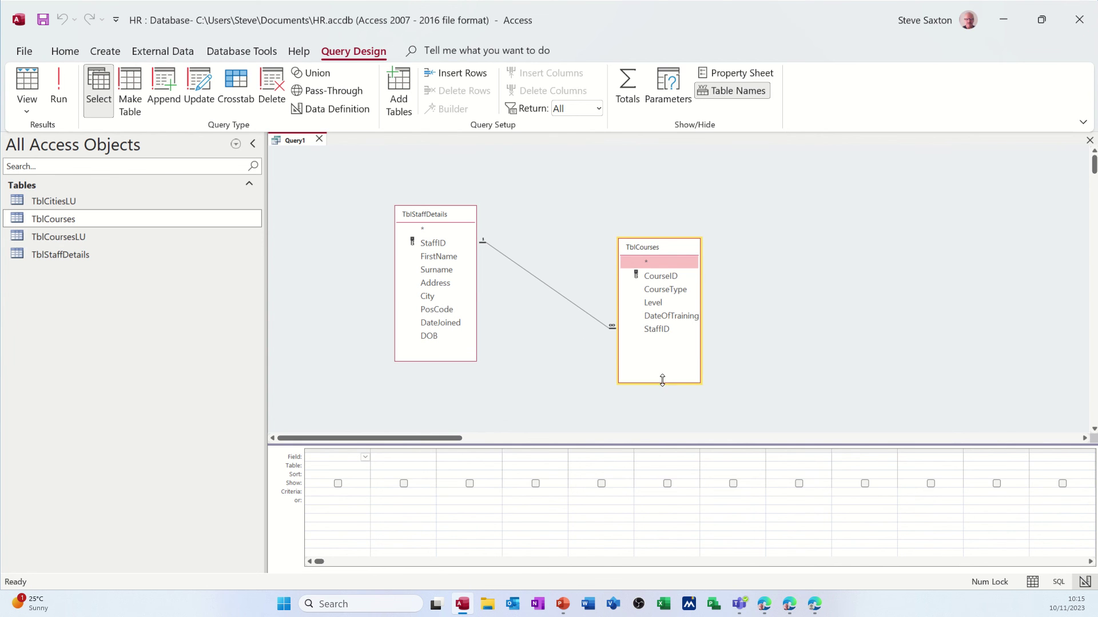
Add FirstName, Surname, CourseType, Level and DateOfTraining to the query grid.
double_click(445, 257)
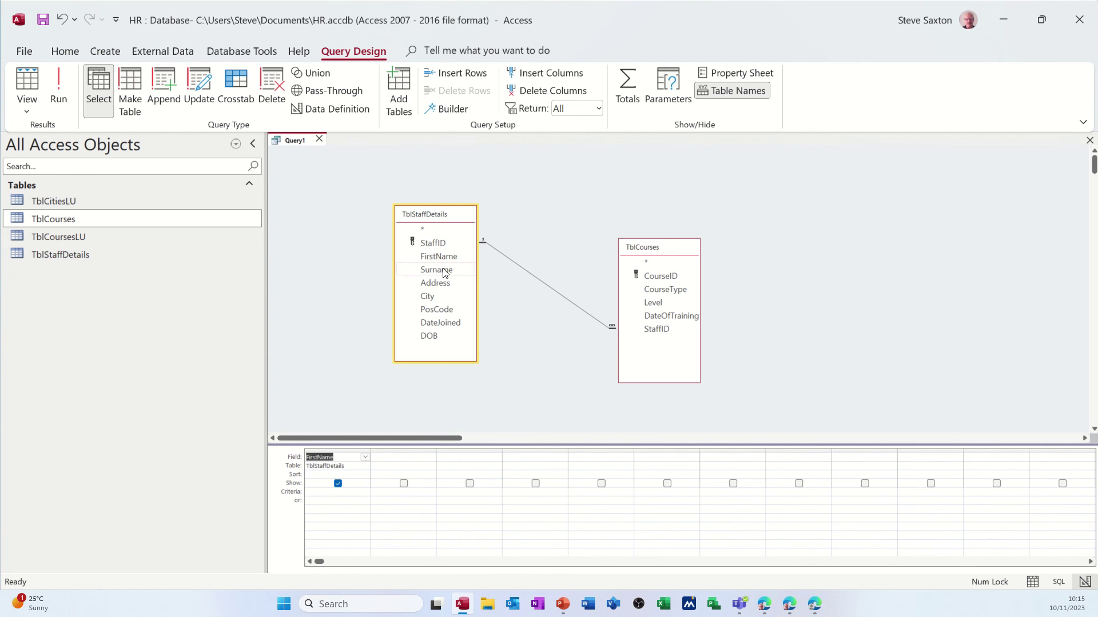
double_click(445, 269)
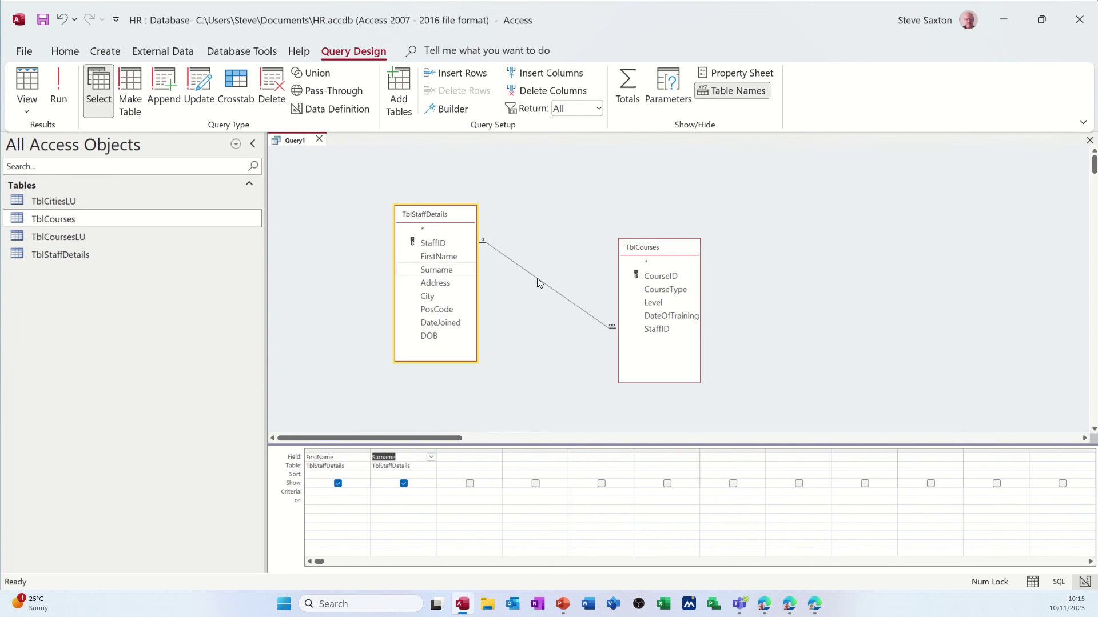
double_click(668, 291)
left_click(659, 304)
double_click(657, 303)
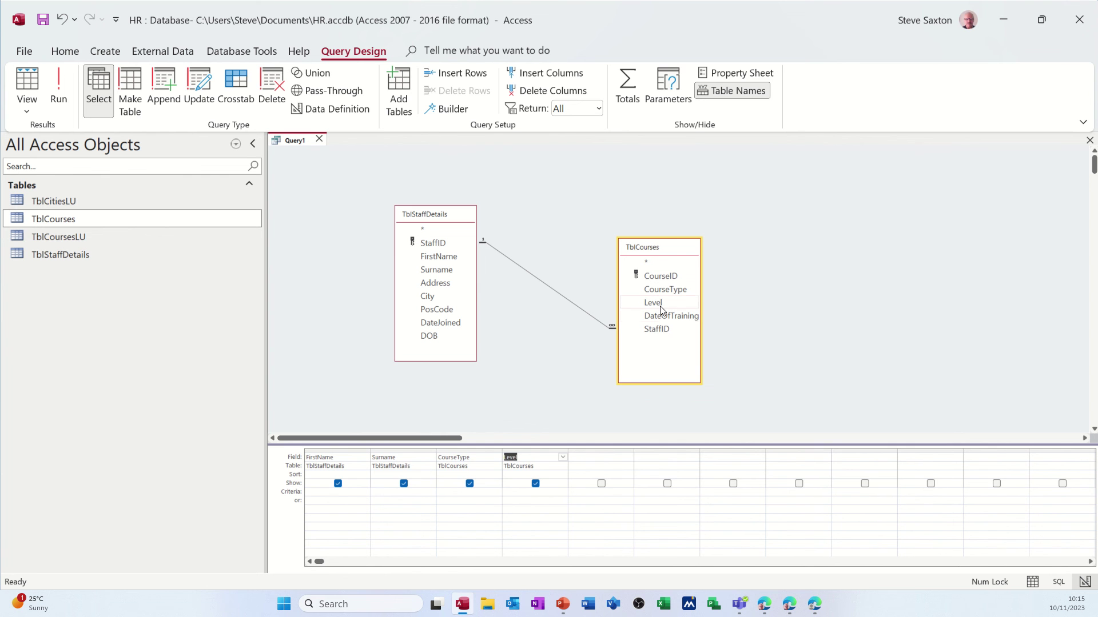
double_click(666, 318)
Run the query and save it under the name QryCourses.
left_click(59, 86)
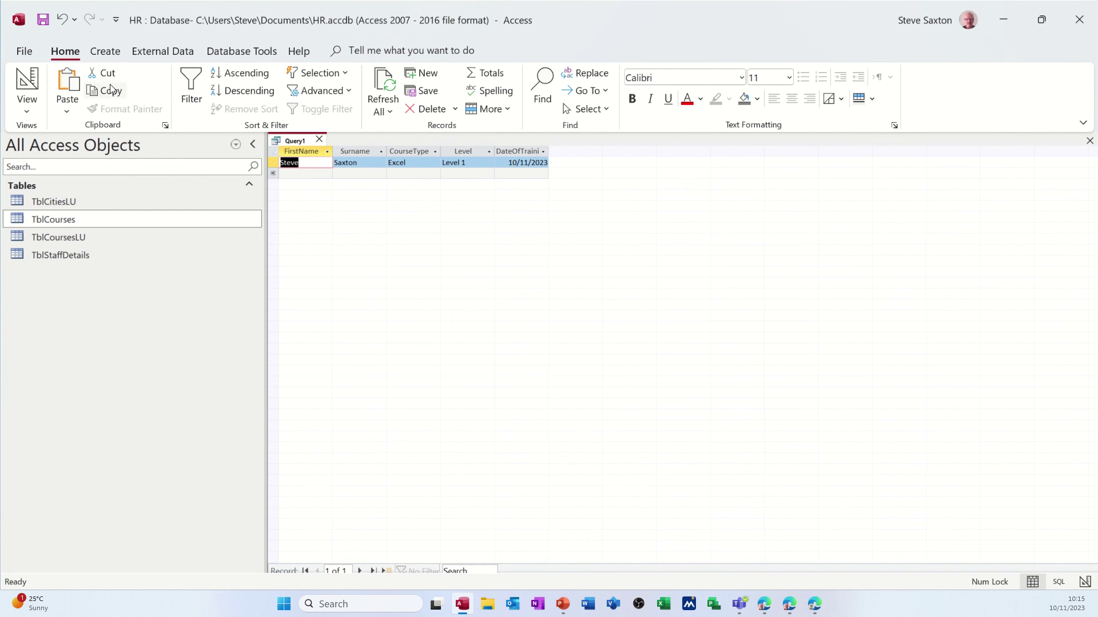
left_click(44, 20)
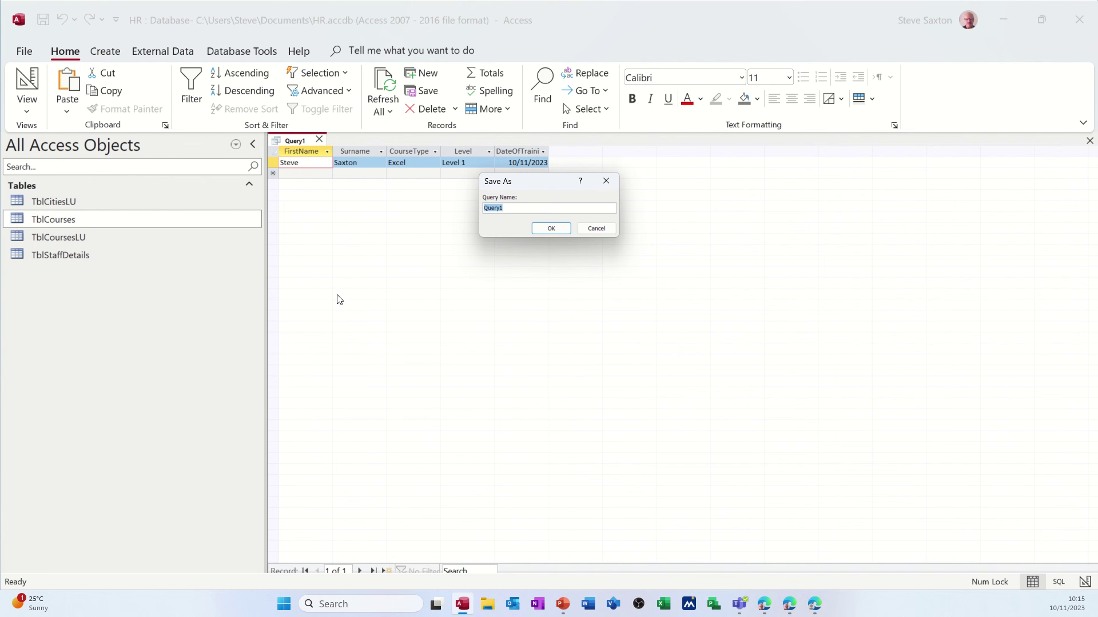
type("Q")
left_click(547, 231)
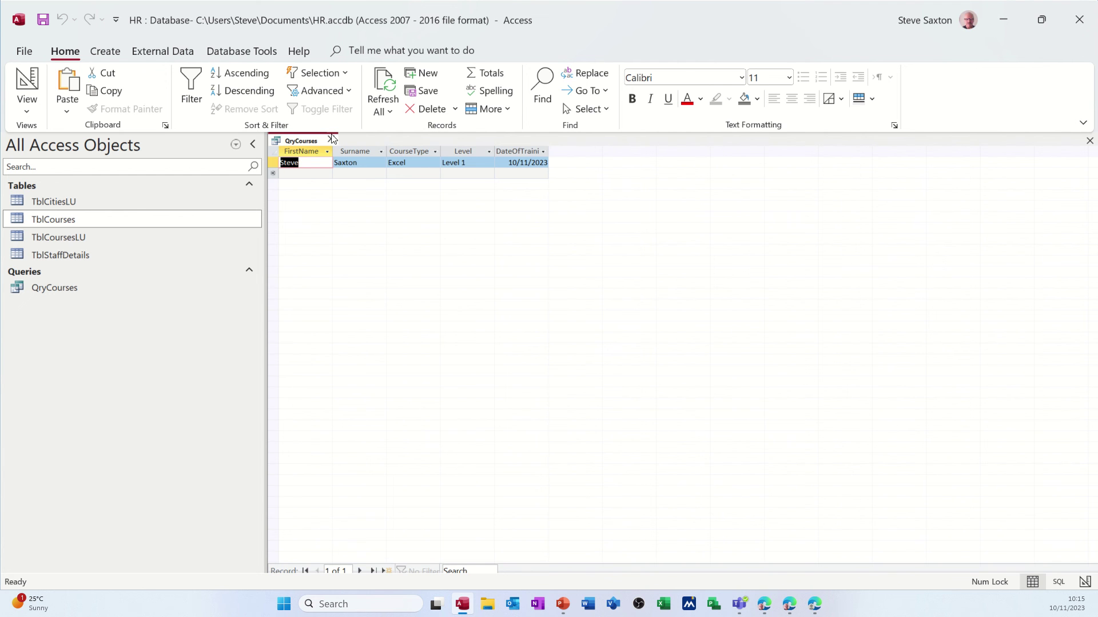
Close QryCourses, look over the TblStaffDetails records, then open TblCourses.
left_click(331, 140)
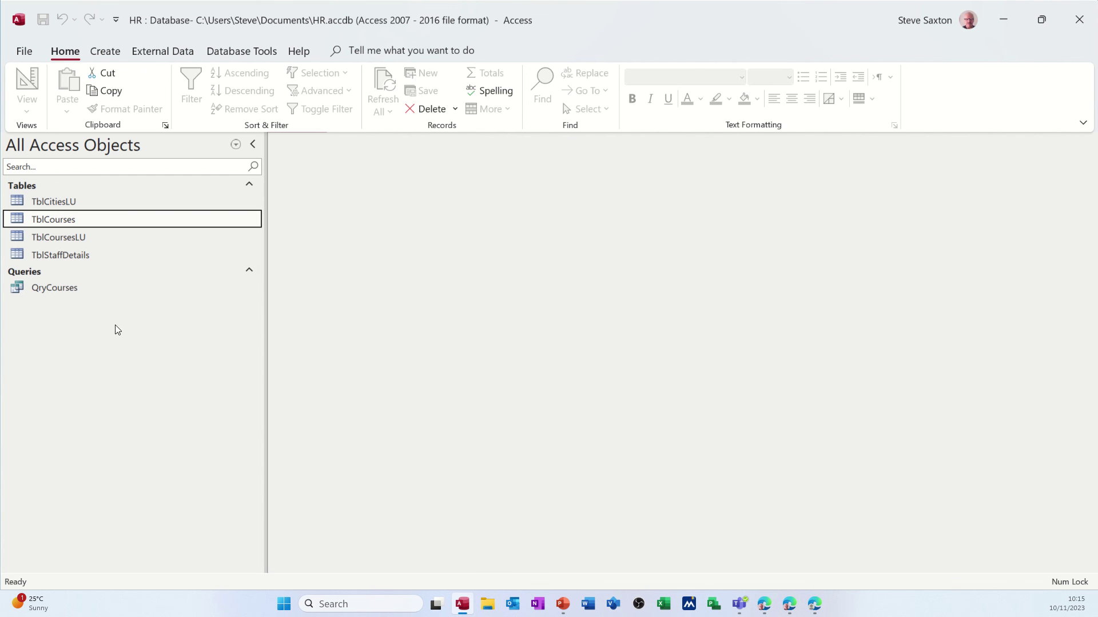
double_click(90, 256)
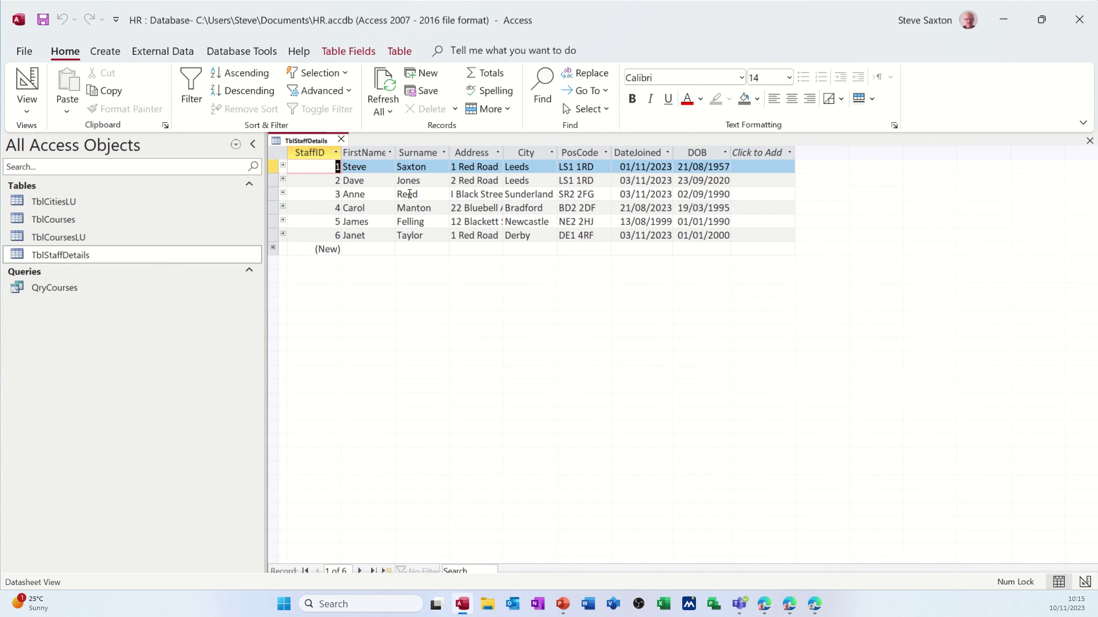
left_click(340, 140)
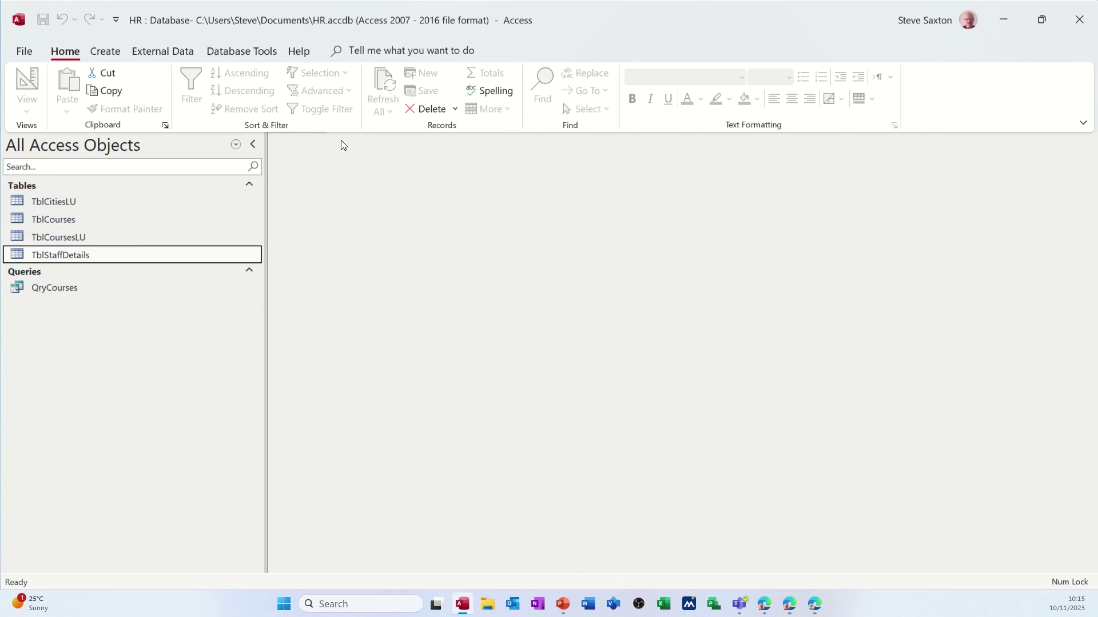
double_click(86, 223)
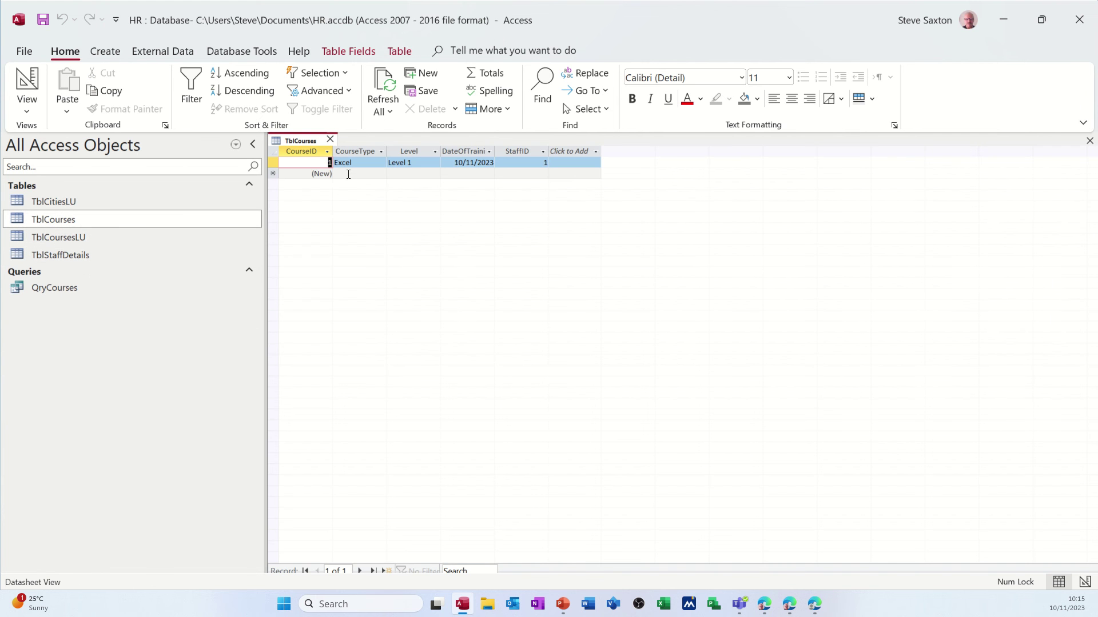
Start a new TblCourses record with course type Access and level Level2.
left_click(348, 174)
left_click(382, 173)
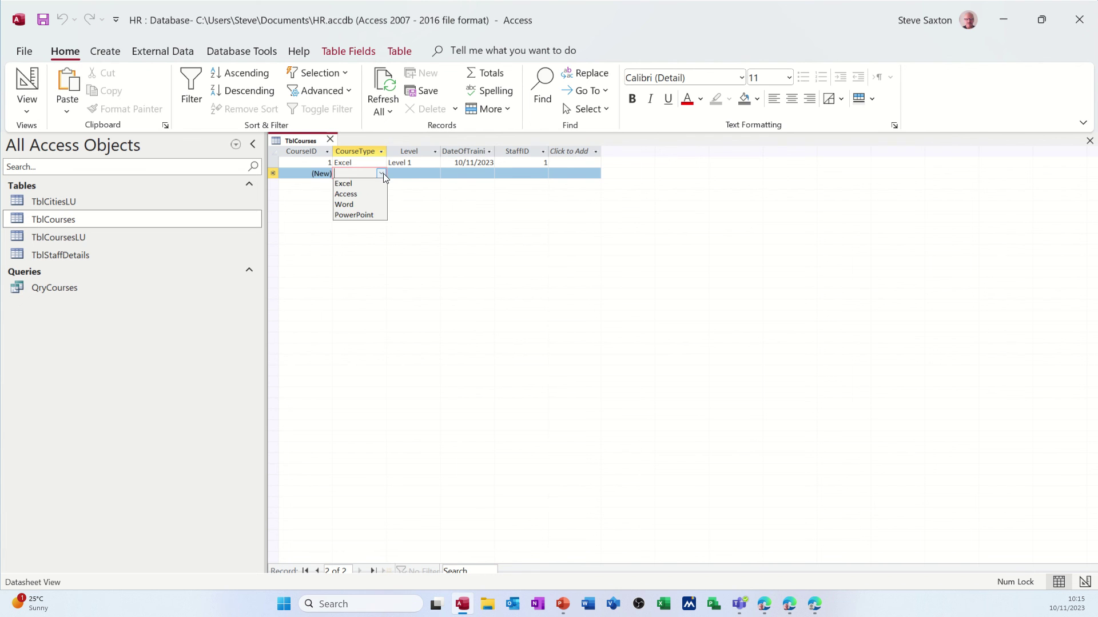
left_click(362, 194)
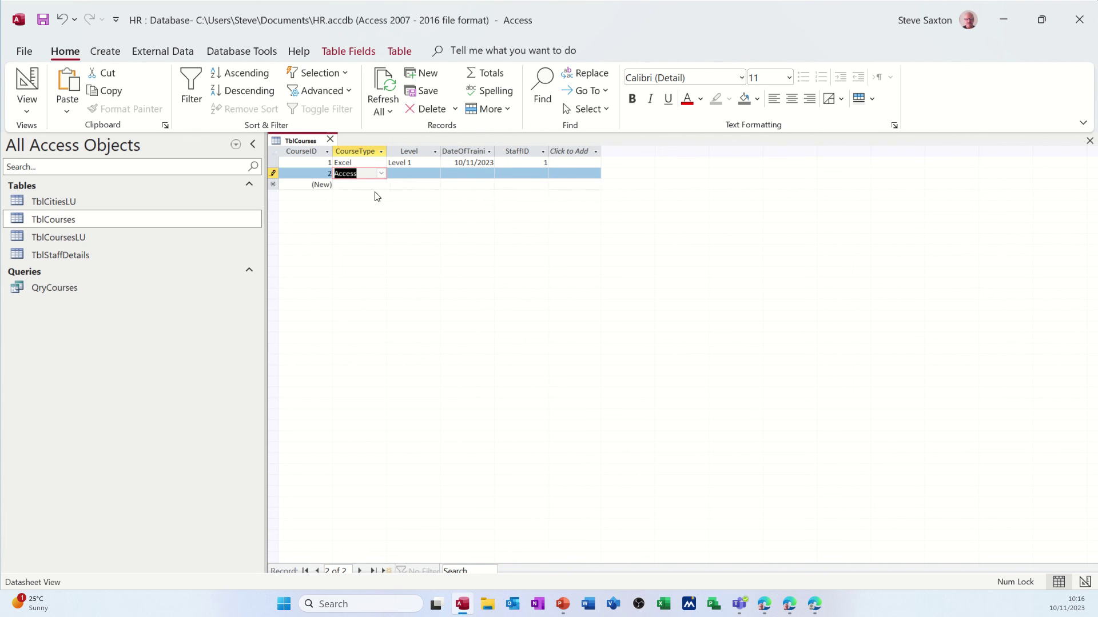
left_click(402, 174)
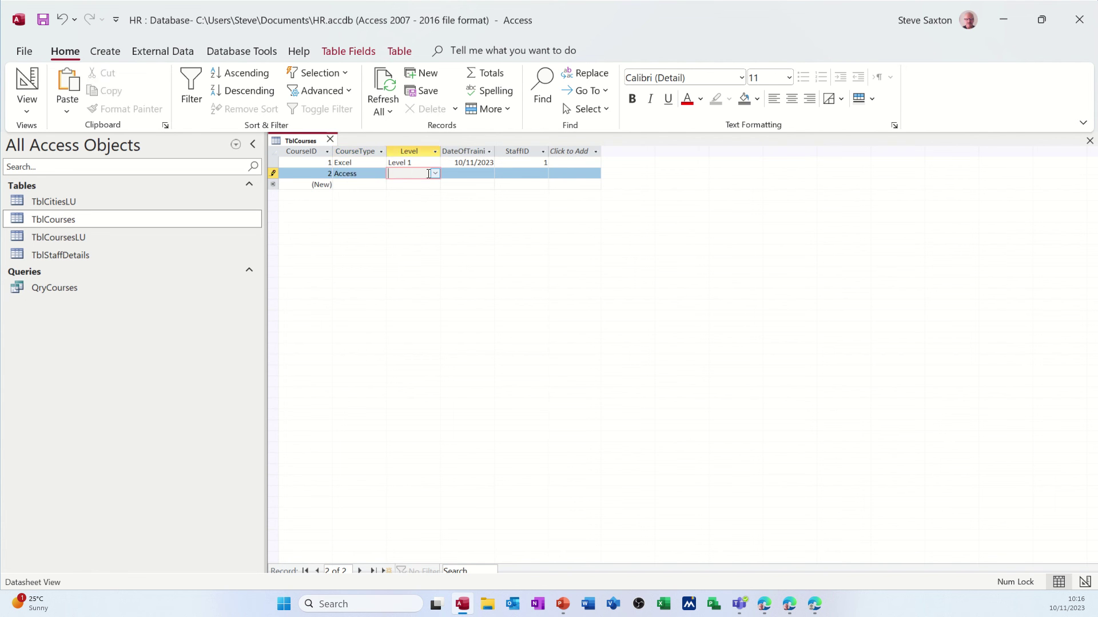
left_click(435, 173)
left_click(422, 197)
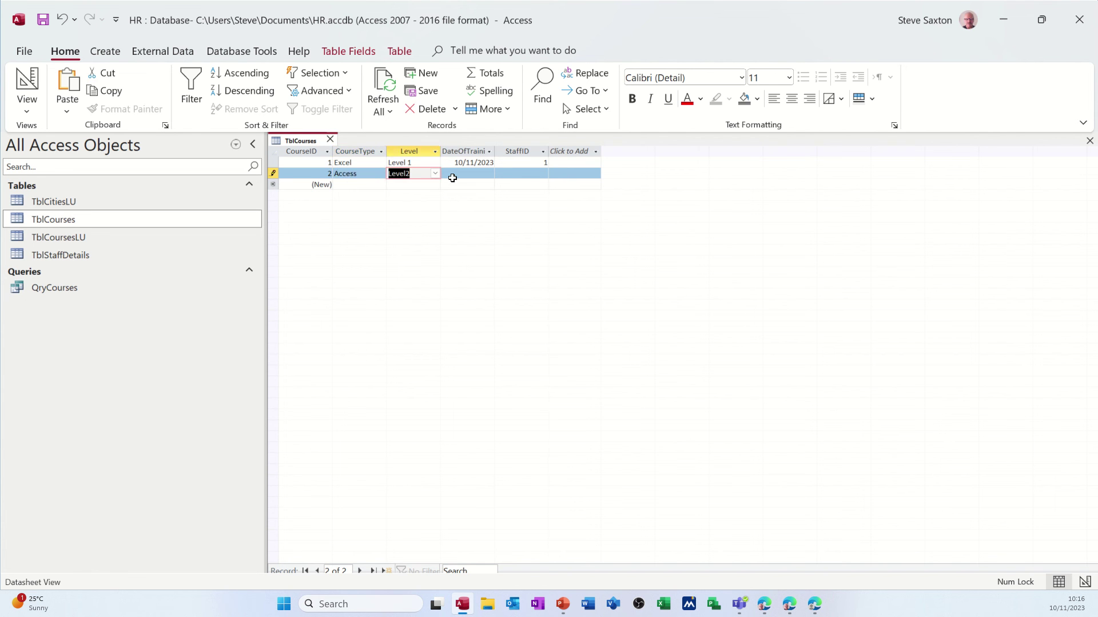
Enter today's date 10/11/2023 and StaffID 2, then save the record.
key("Tab")
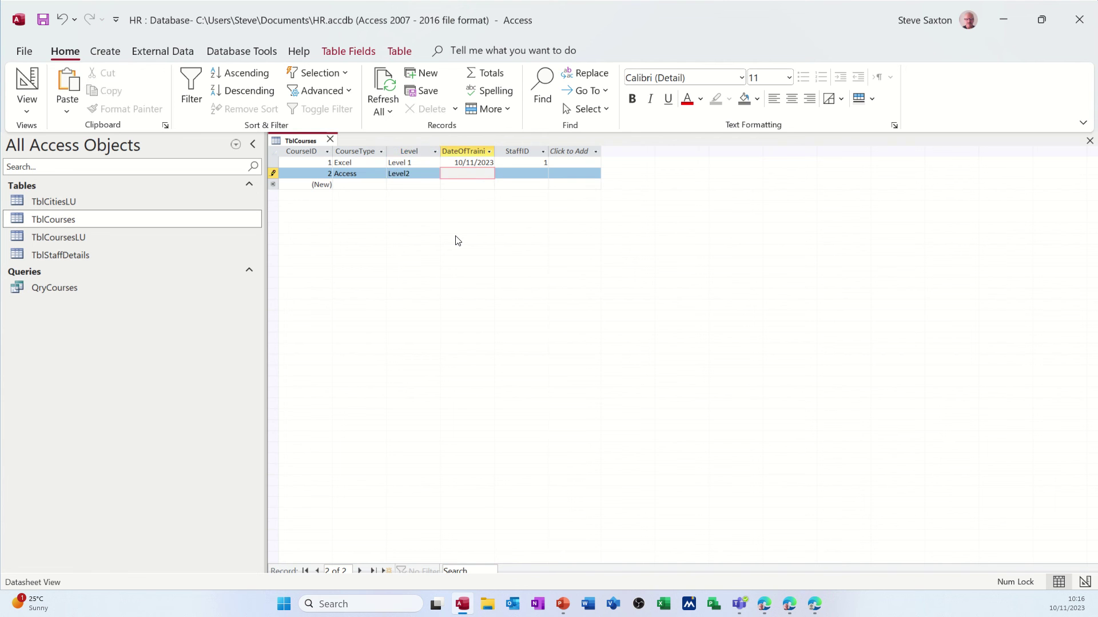
key("ctrl+semicolon")
left_click(524, 183)
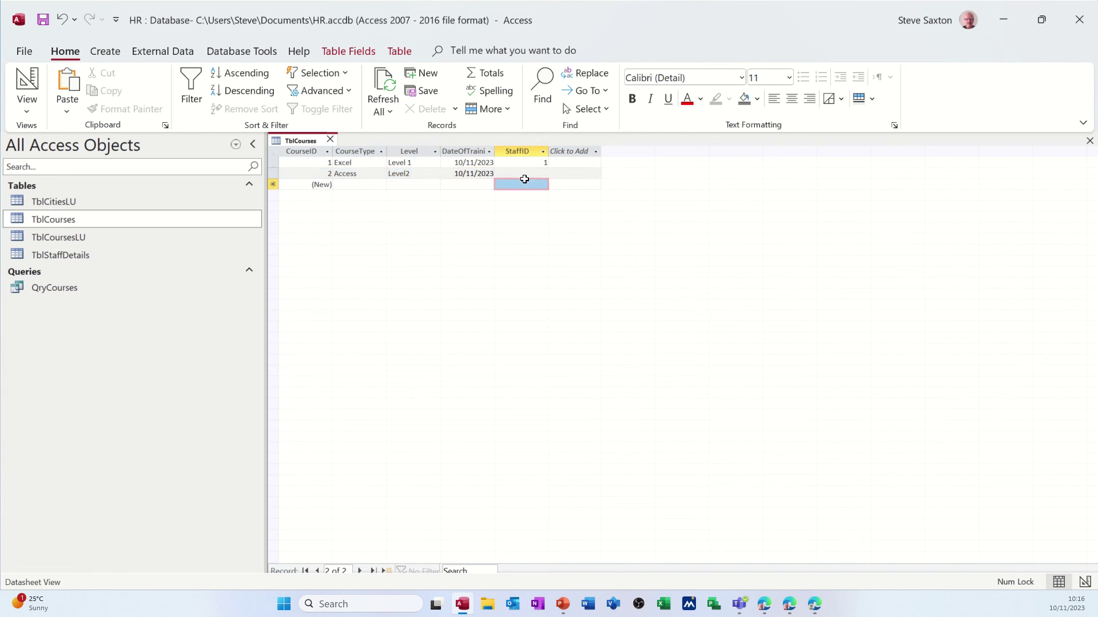
left_click(527, 175)
left_click(543, 173)
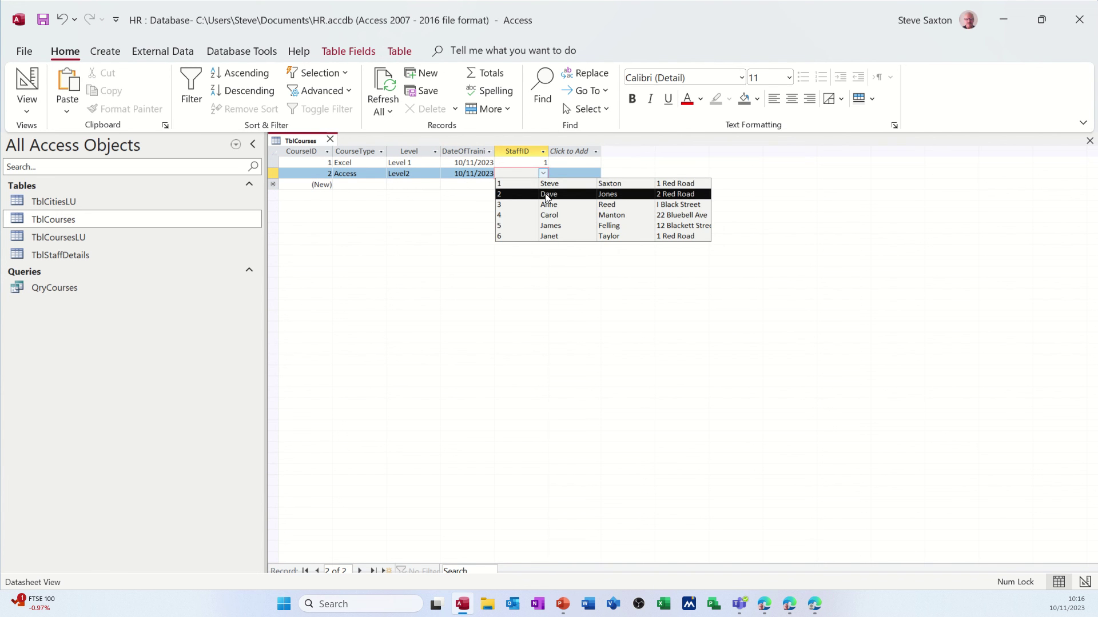
left_click(546, 195)
left_click(524, 184)
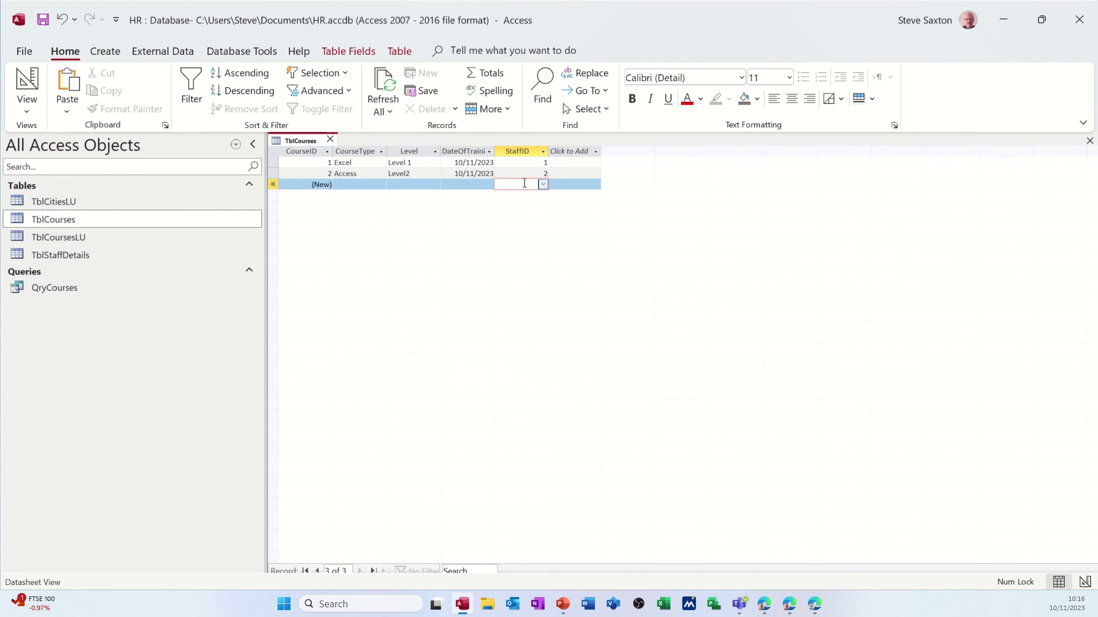
left_click(329, 141)
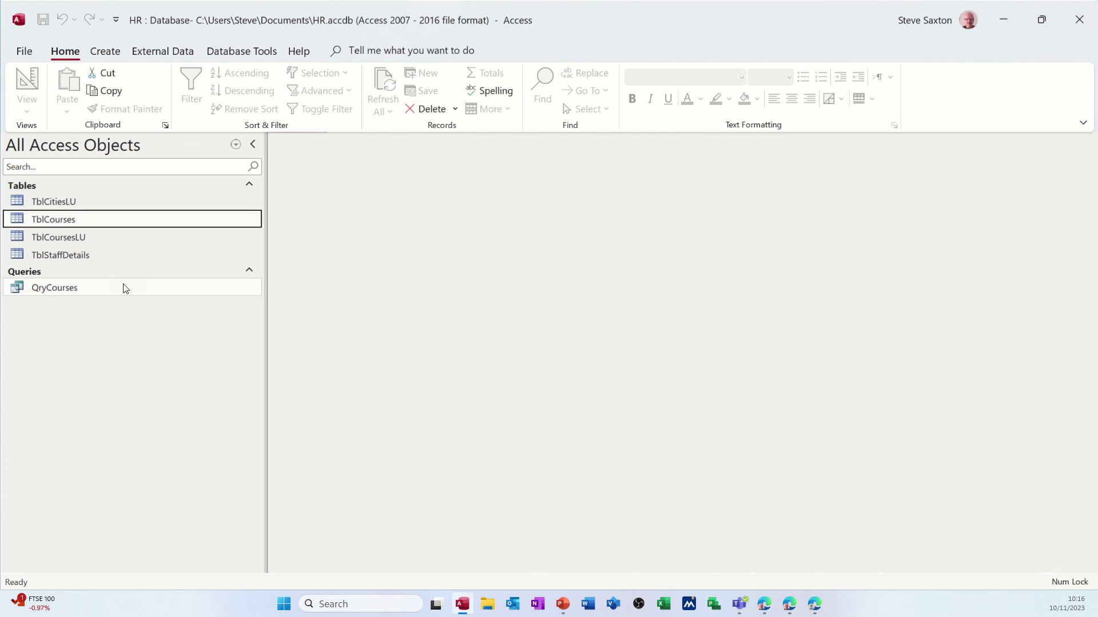
double_click(67, 288)
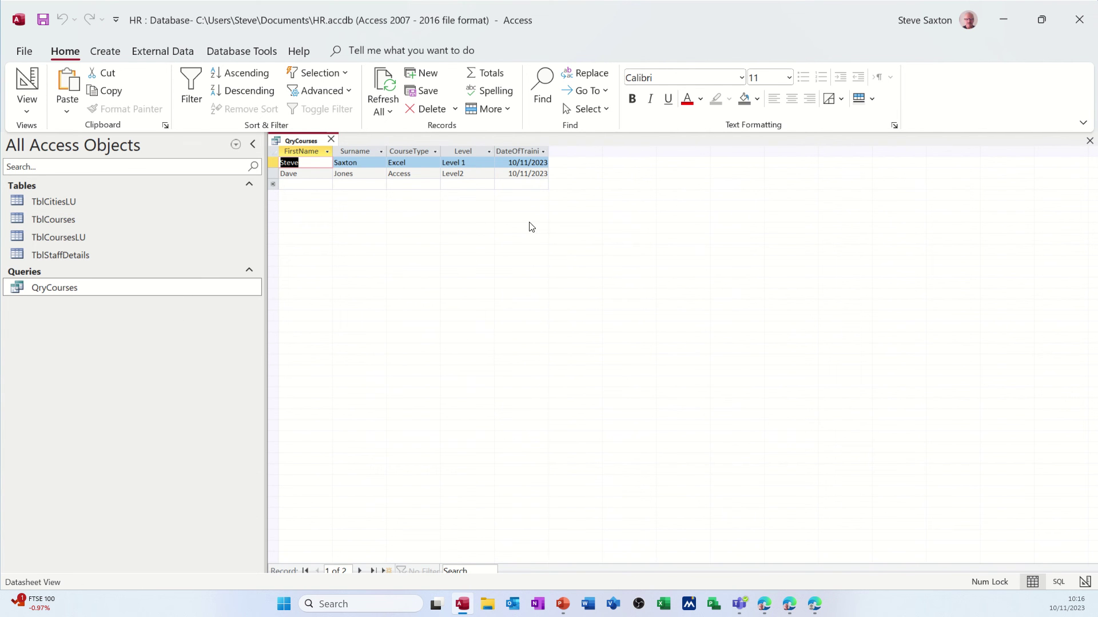
left_click(330, 140)
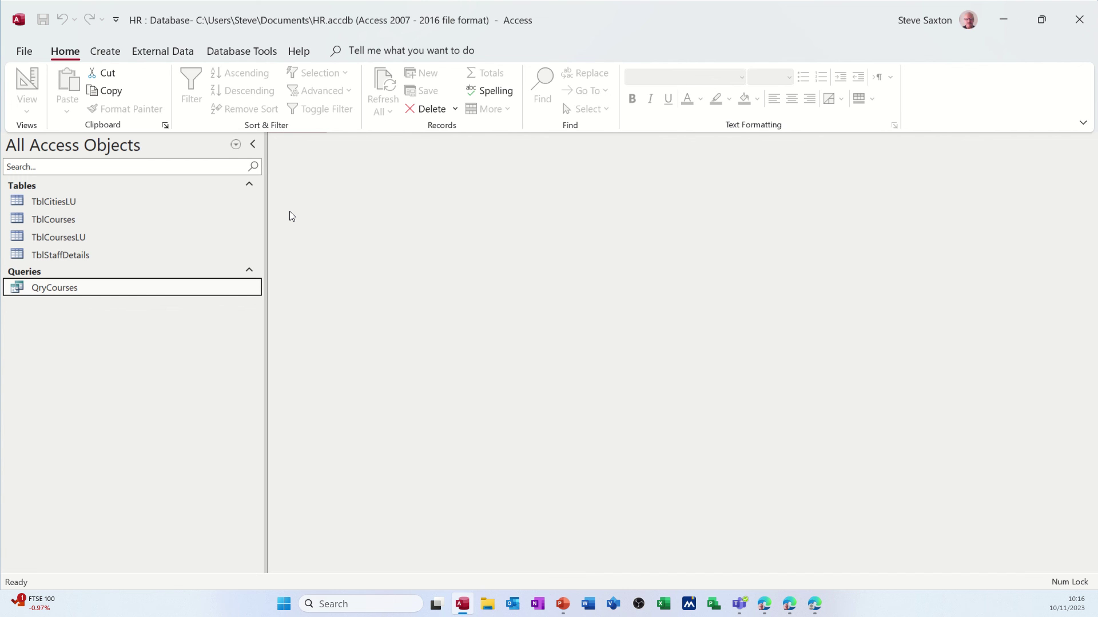